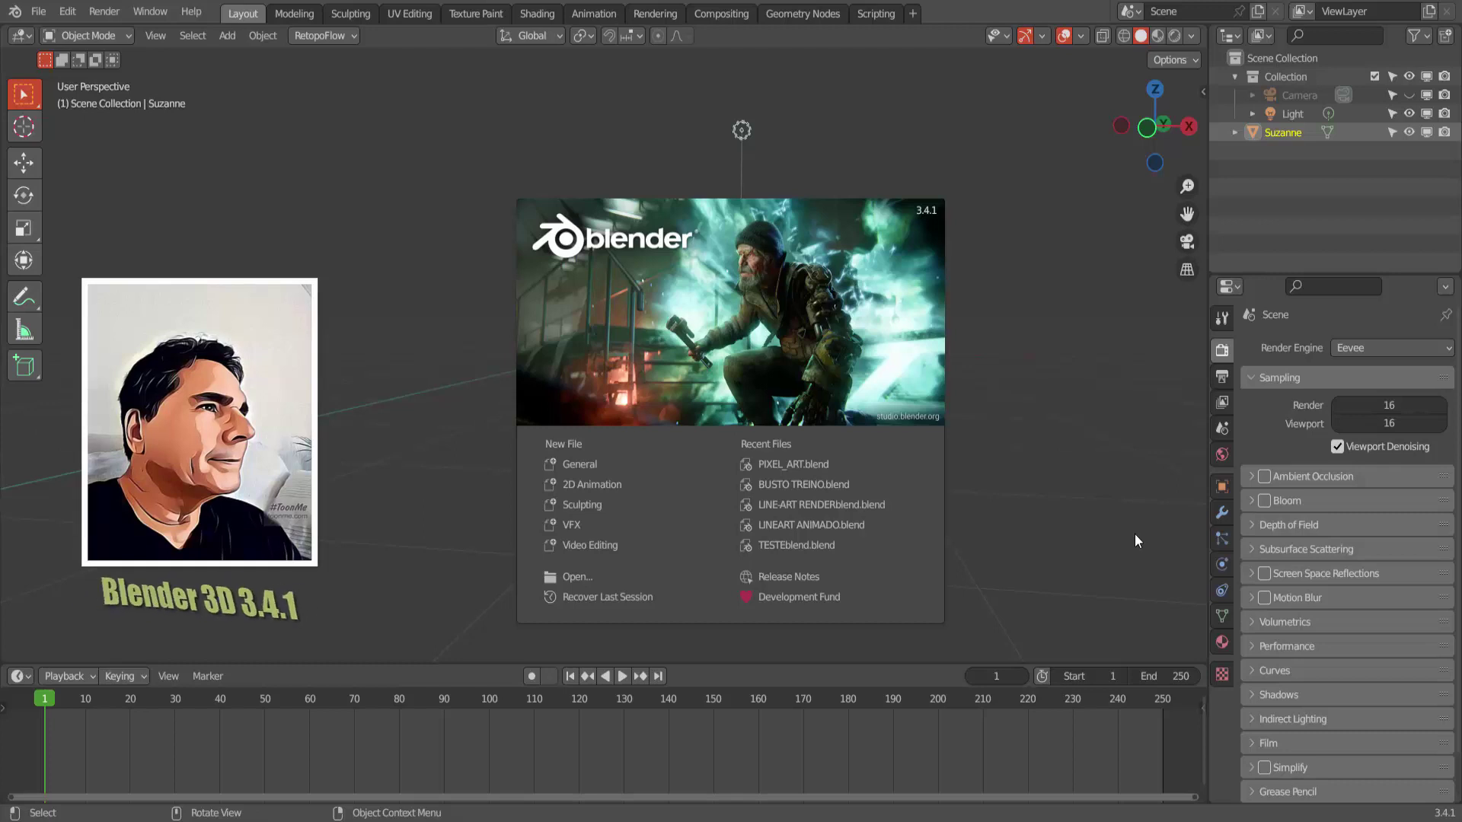
Dismiss the splash screen and unhide the camera in the viewport
click(976, 251)
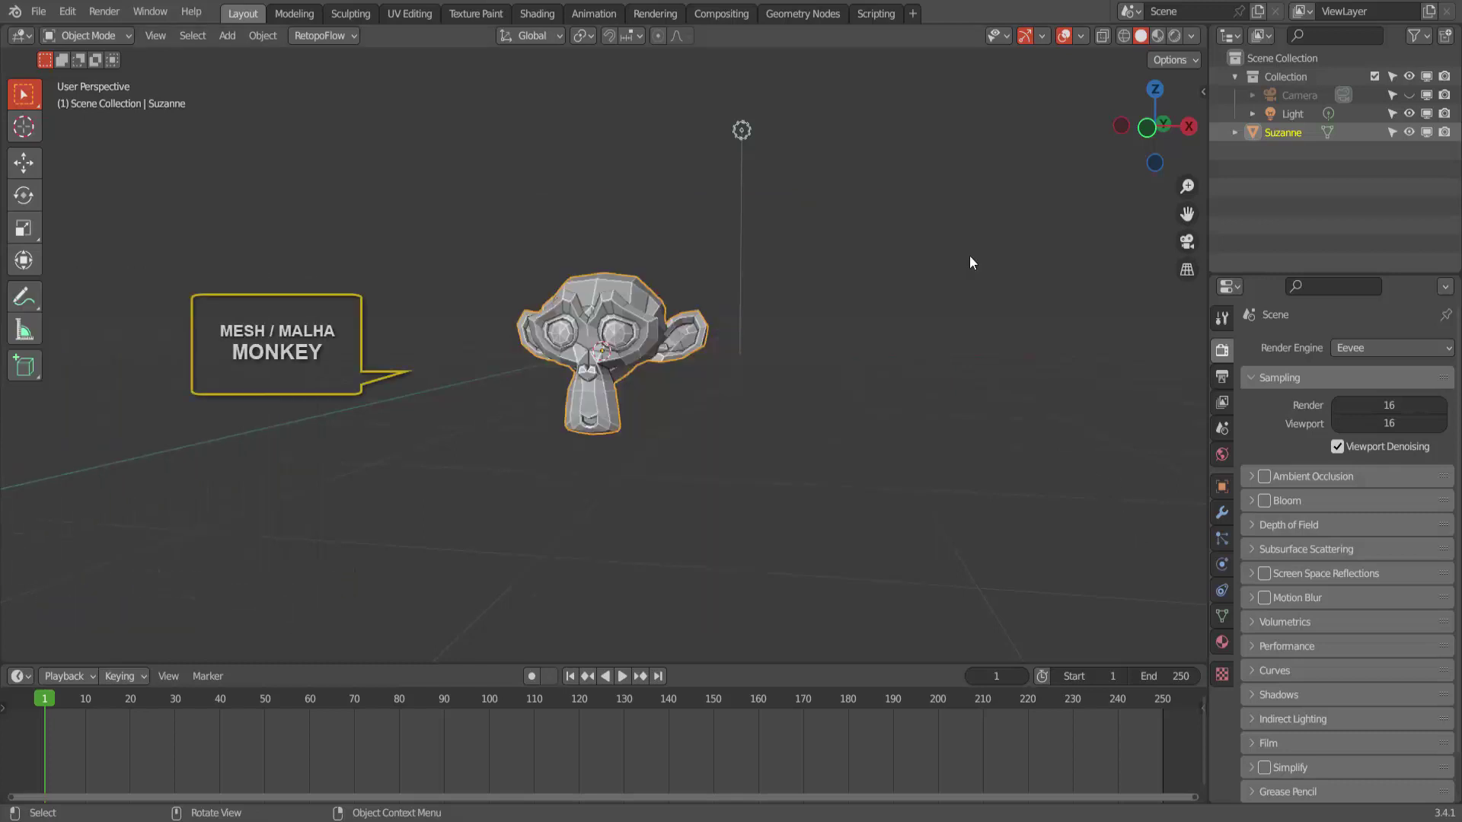
scroll(695, 464, up, 3)
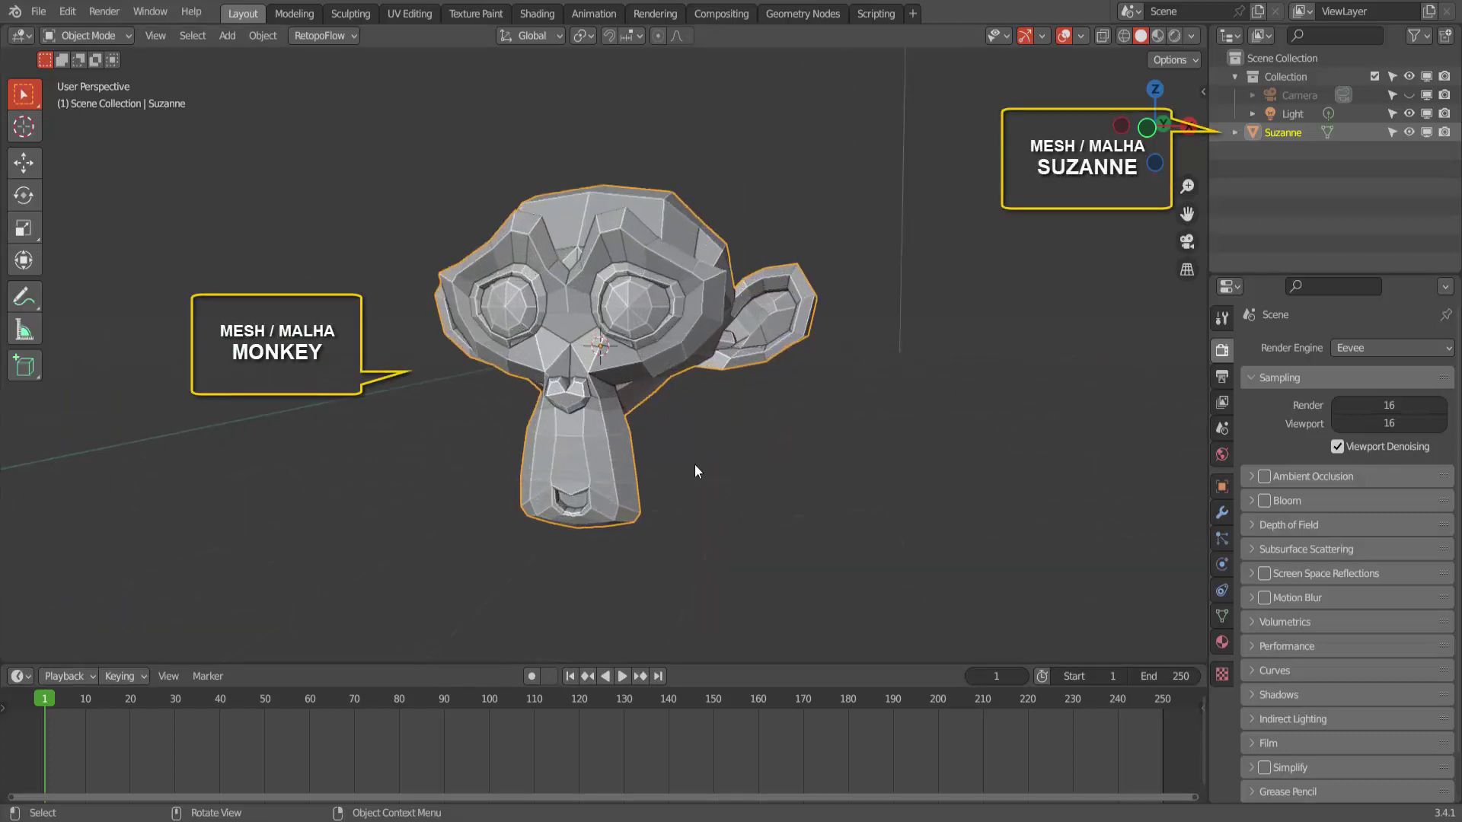
scroll(694, 463, down, 5)
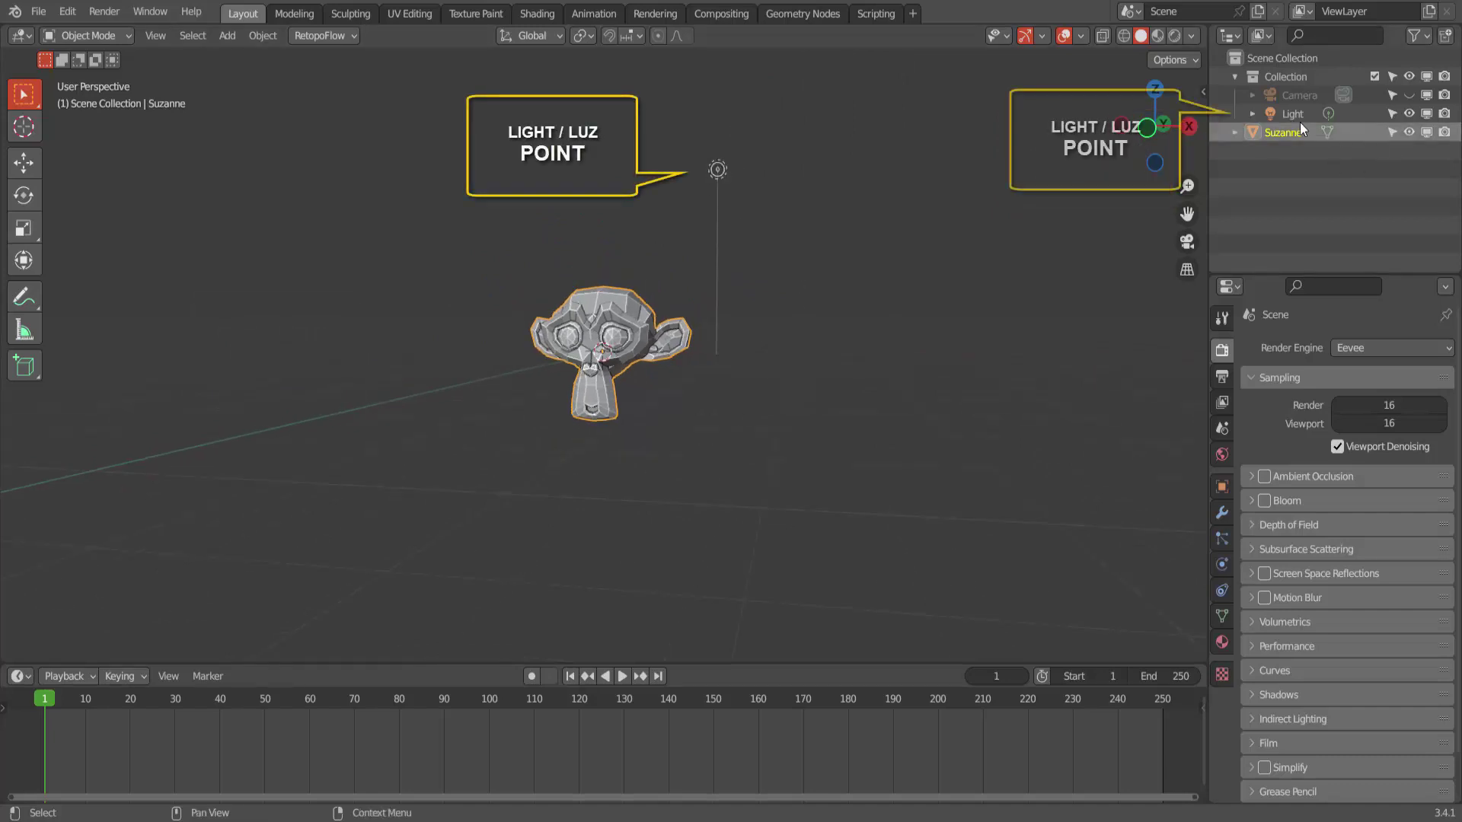
click(1408, 95)
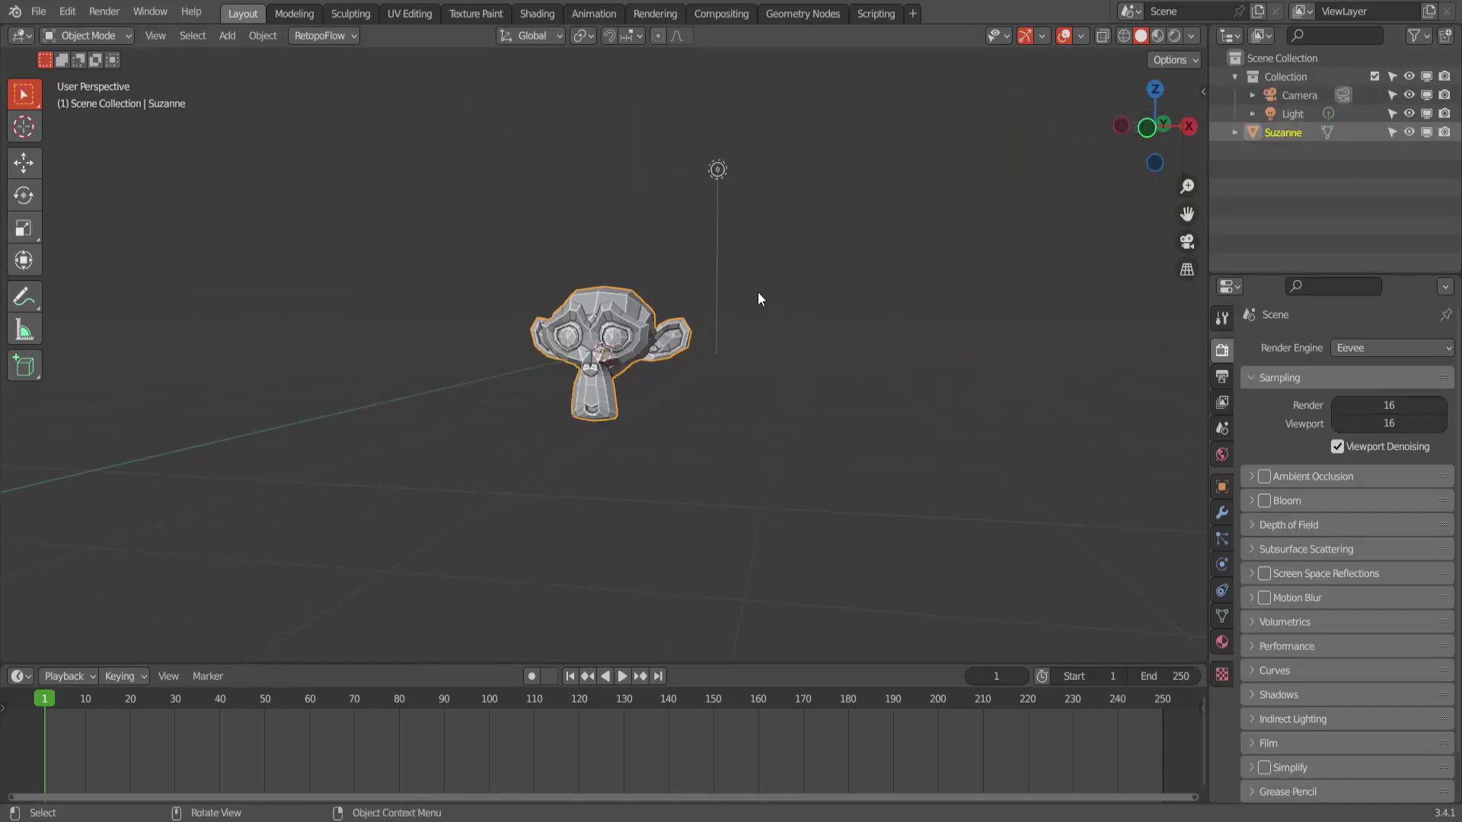
Switch the viewport to the front view and frame the monkey head up close
click(1145, 138)
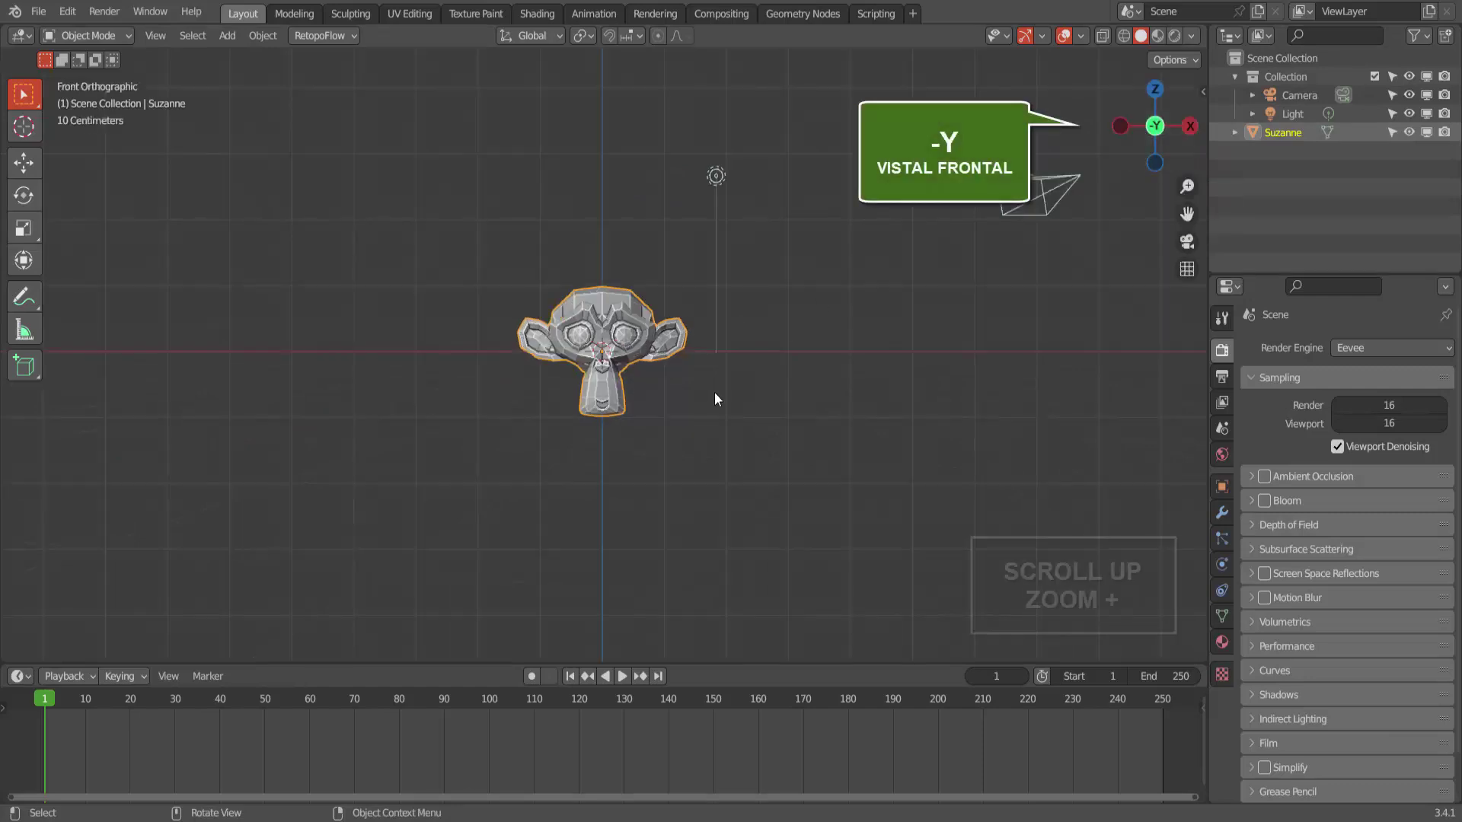
scroll(715, 394, up, 5)
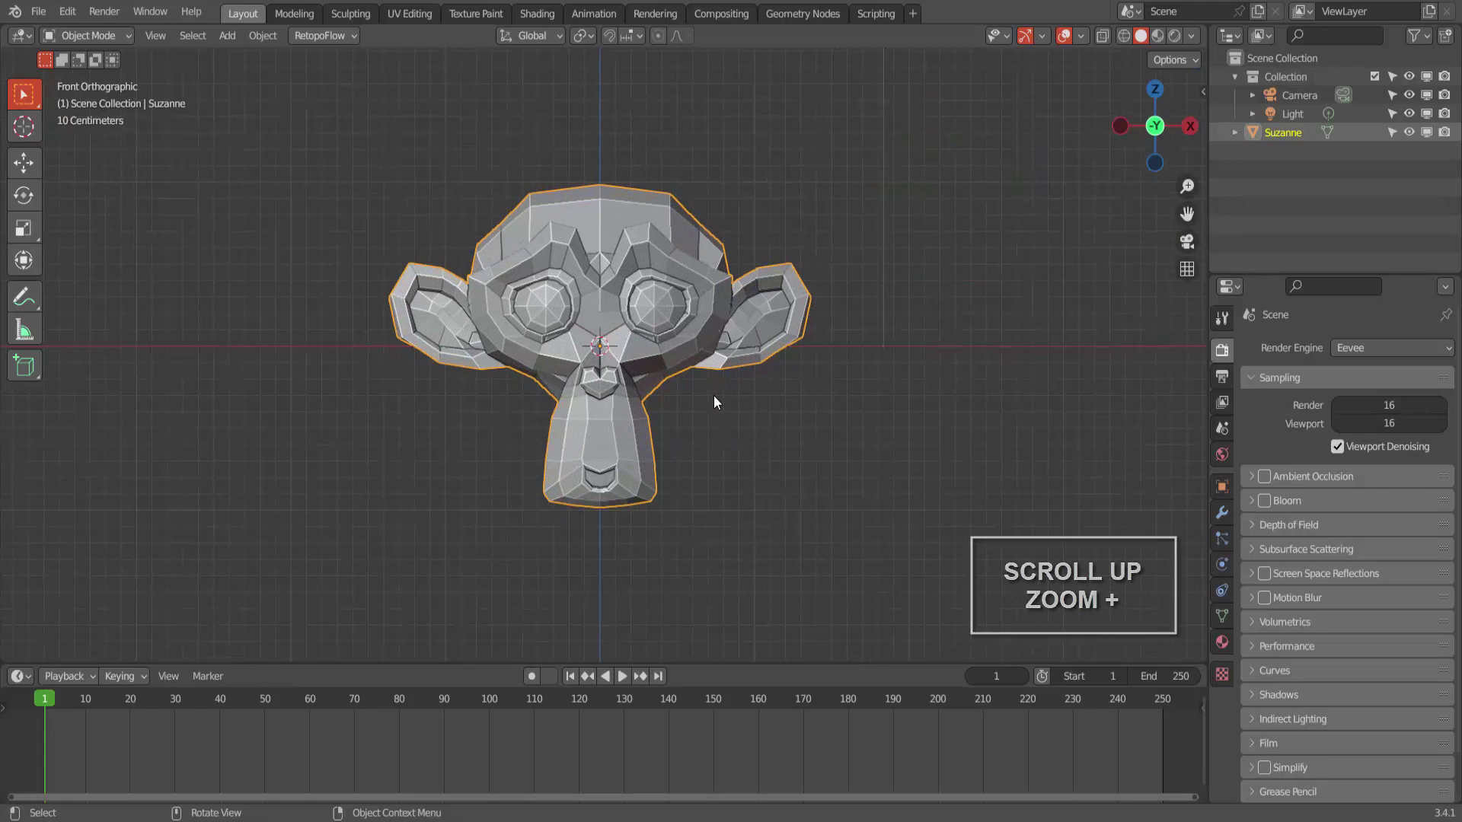
scroll(715, 403, up, 1)
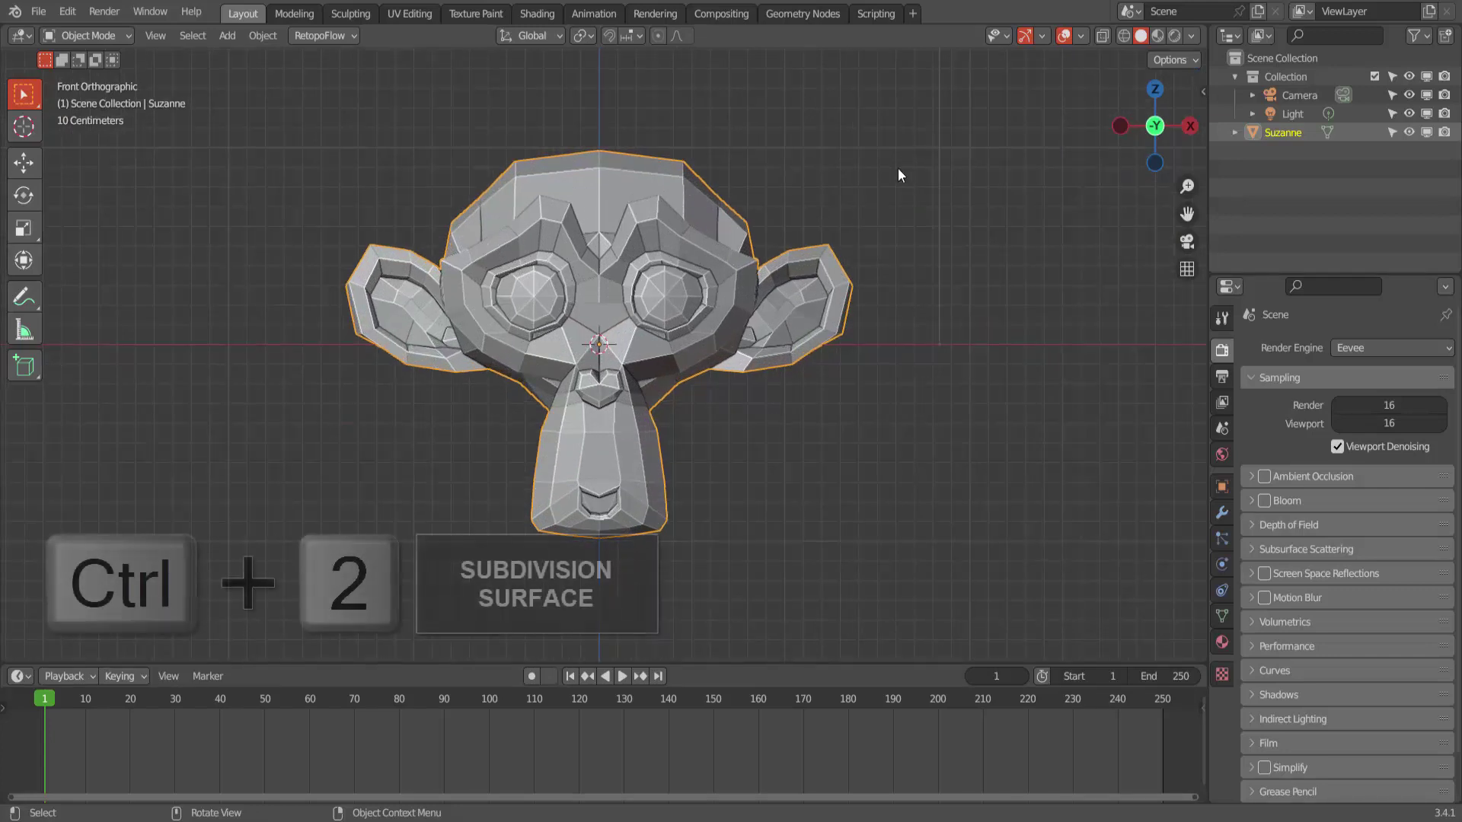
Add a level 2 Subdivision Surface modifier to the monkey head and apply it
key(ctrl+2)
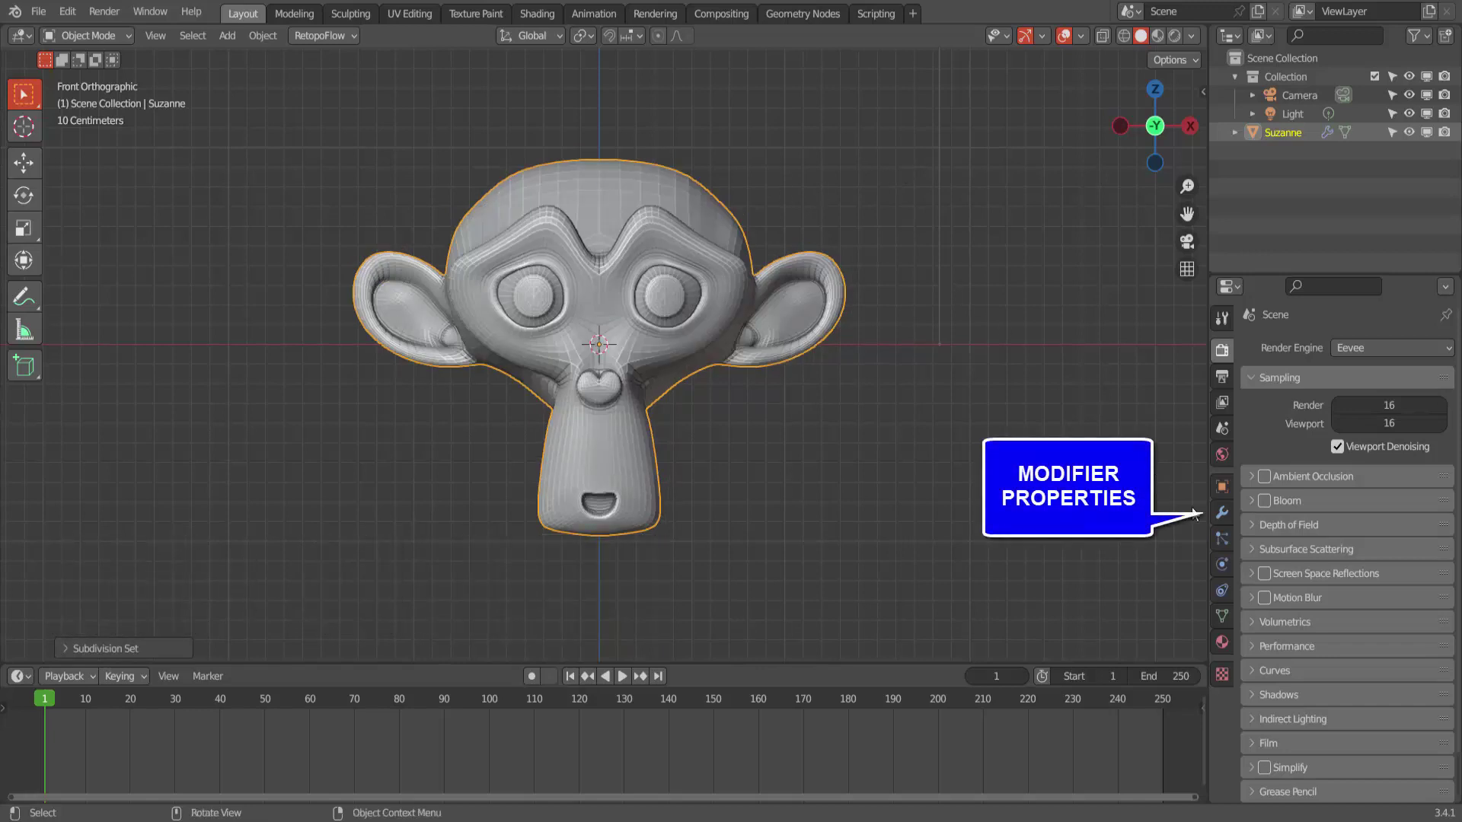
click(1221, 512)
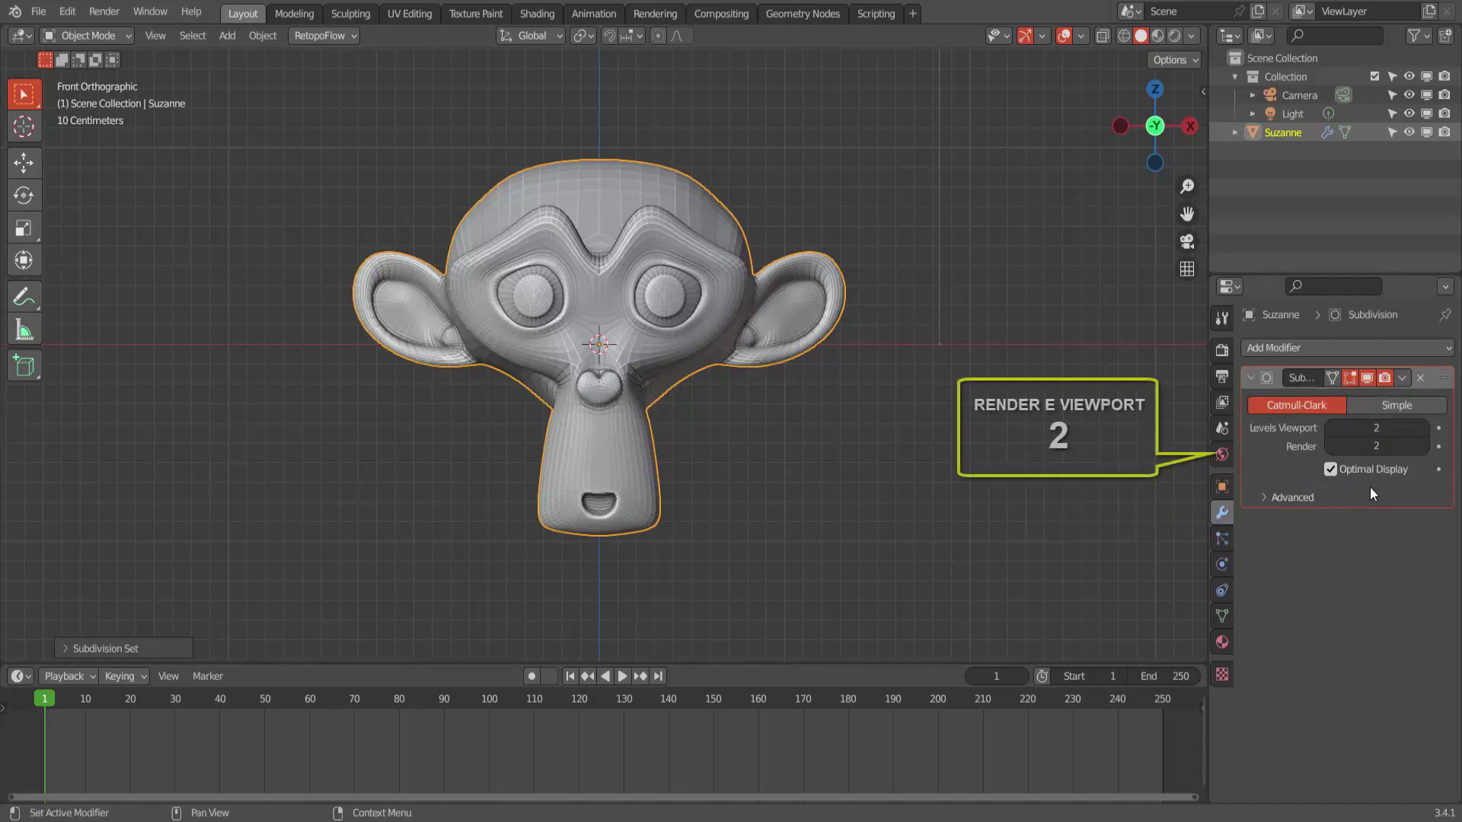
click(1402, 378)
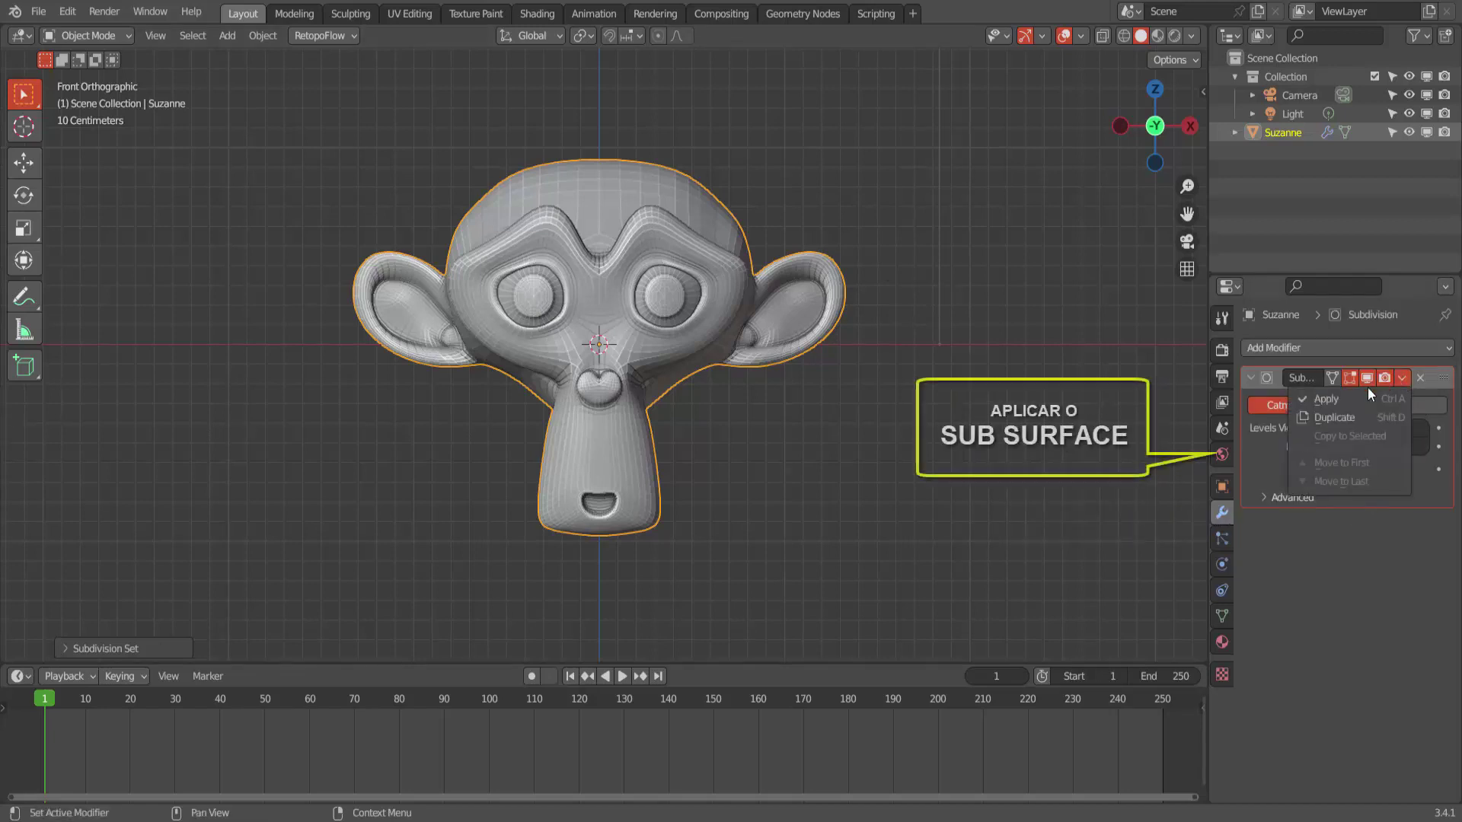
click(1328, 399)
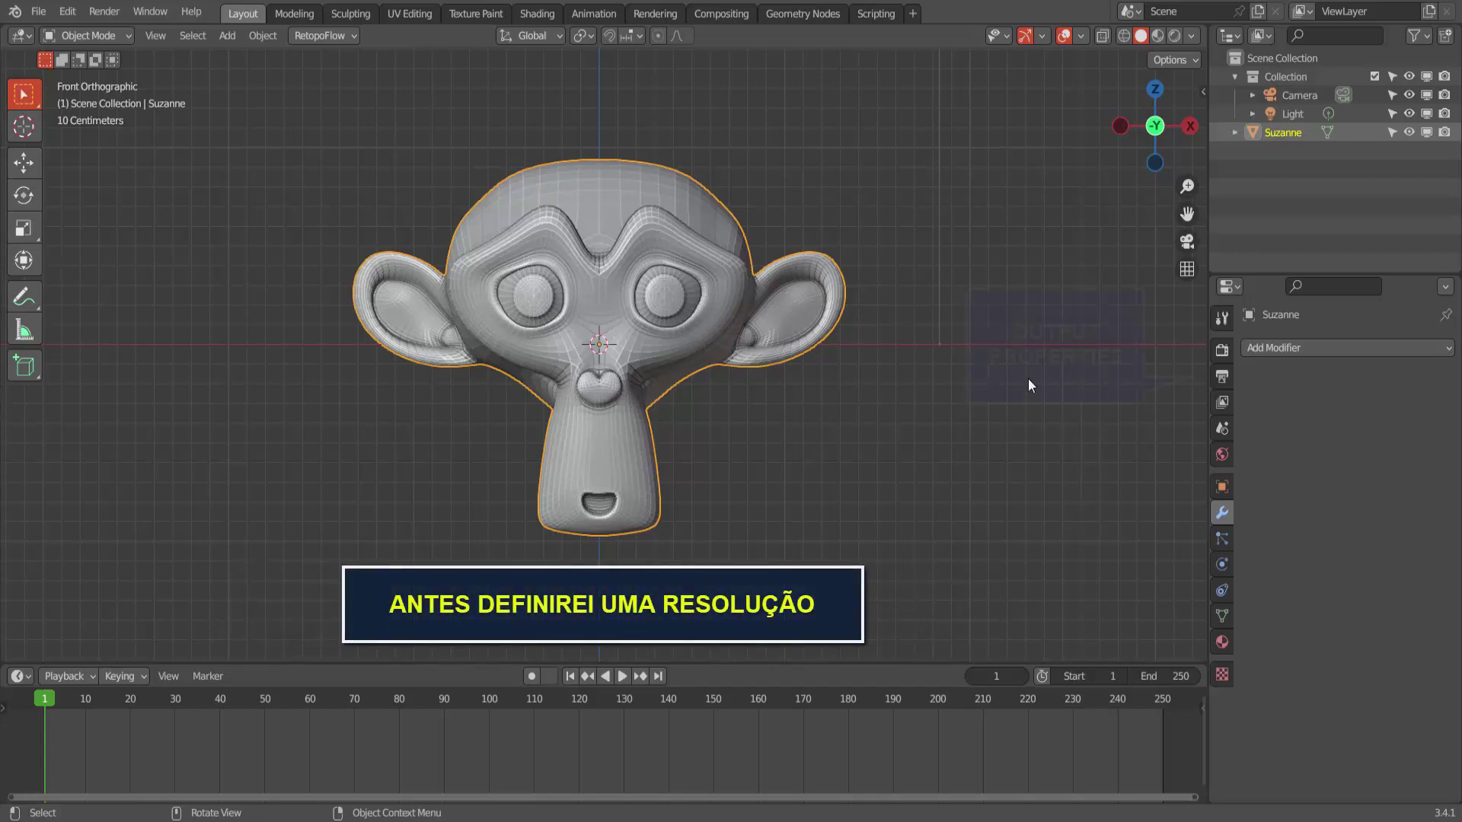
Set the output resolution to 120 × 120 px at 100%
click(1222, 377)
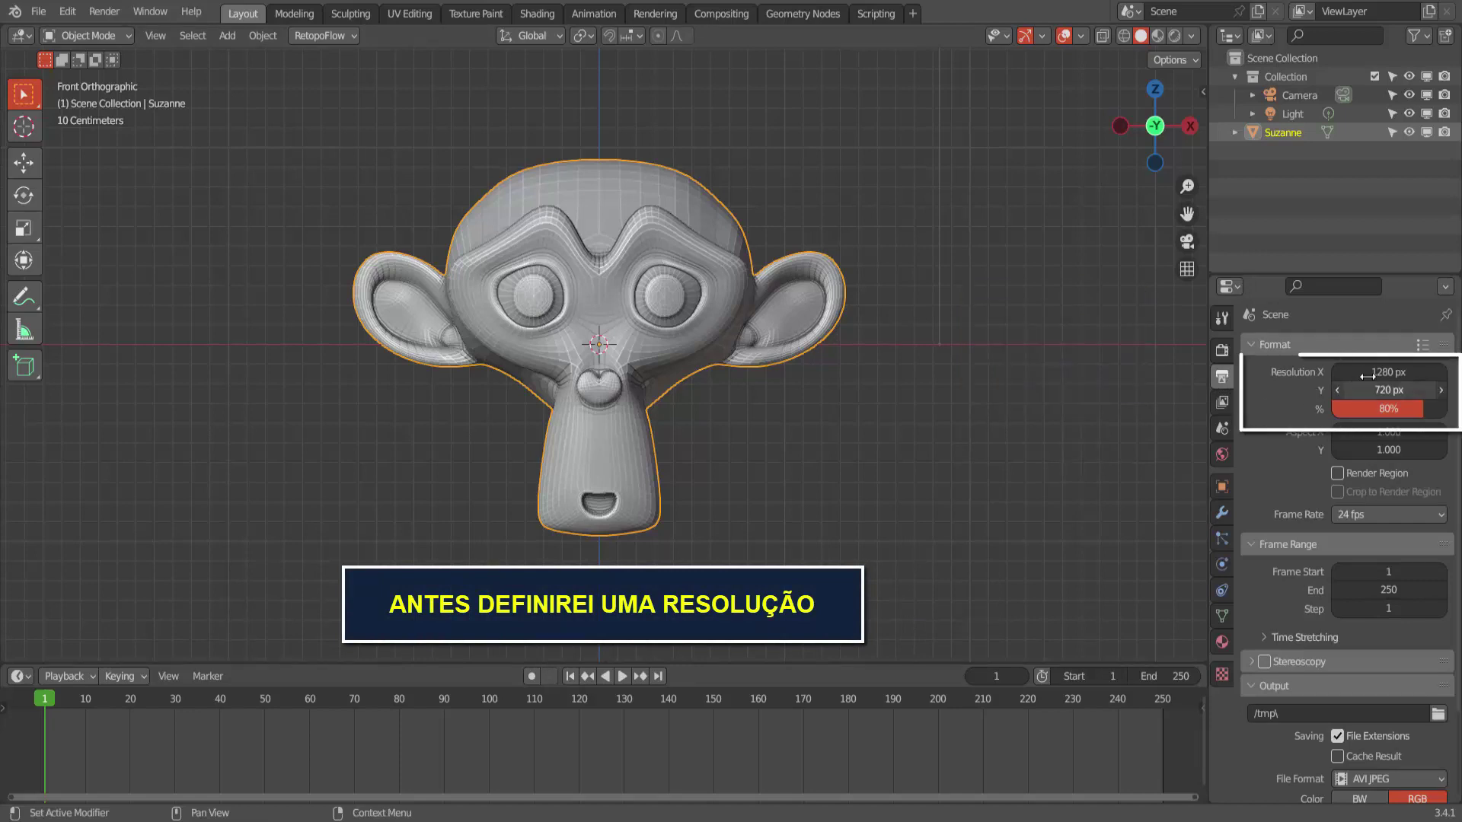
mouse_move(1367, 376)
mouse_down()
mouse_move(1344, 376)
mouse_move(1367, 391)
mouse_up()
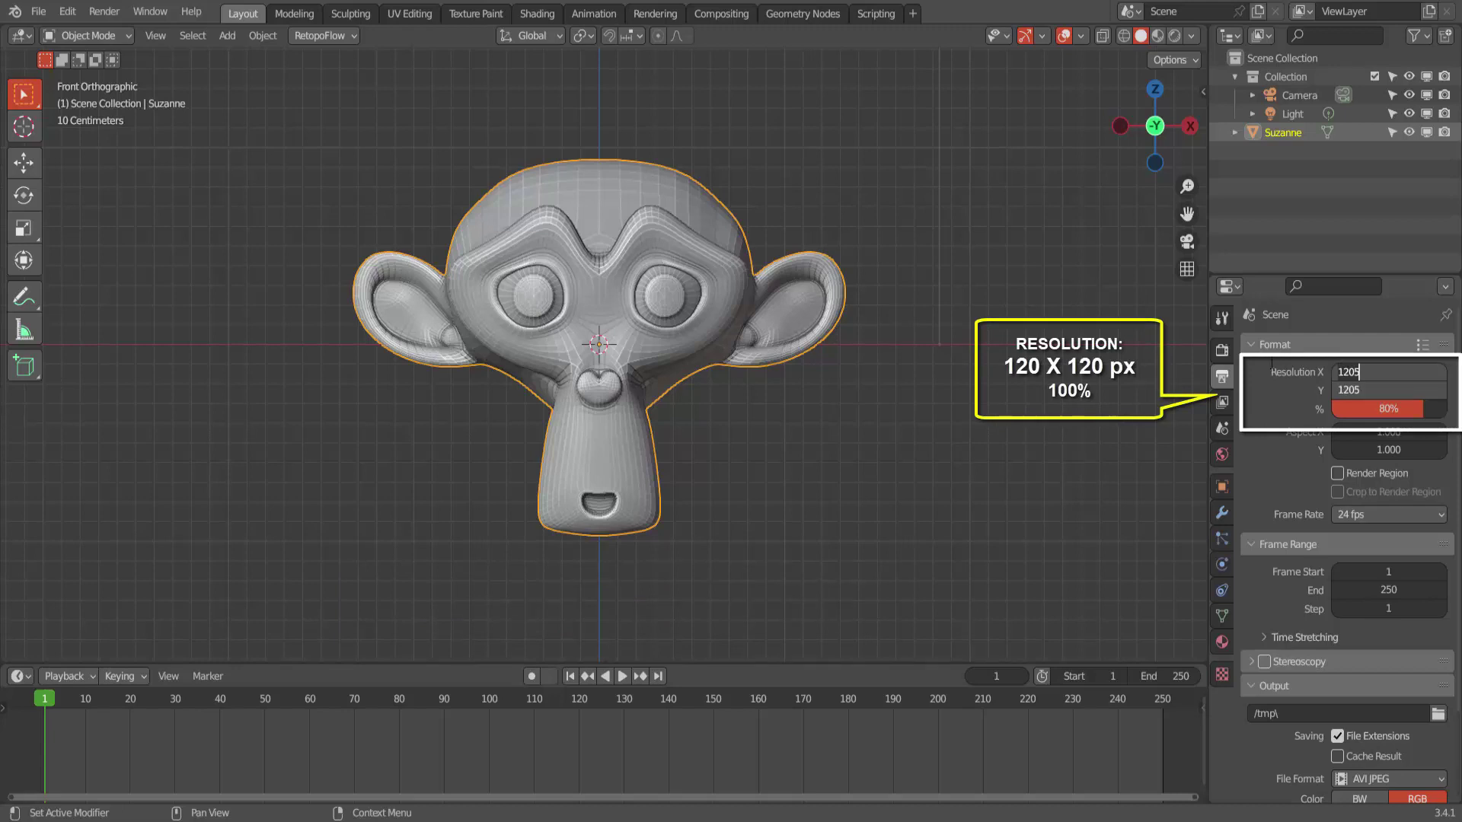
key(BackSpace)
key(BackSpace)
key(Return)
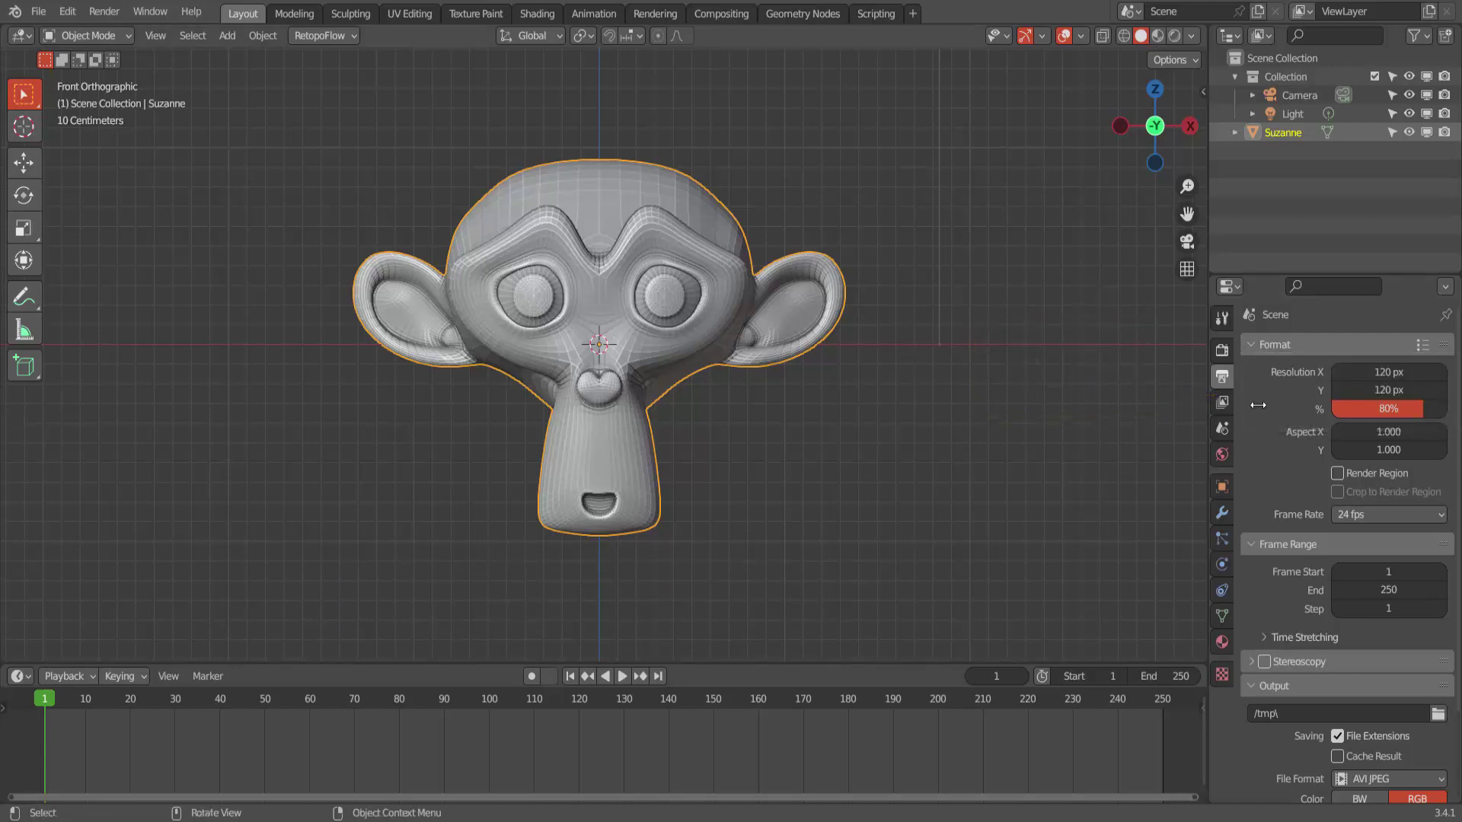
drag(1385, 409, 1410, 409)
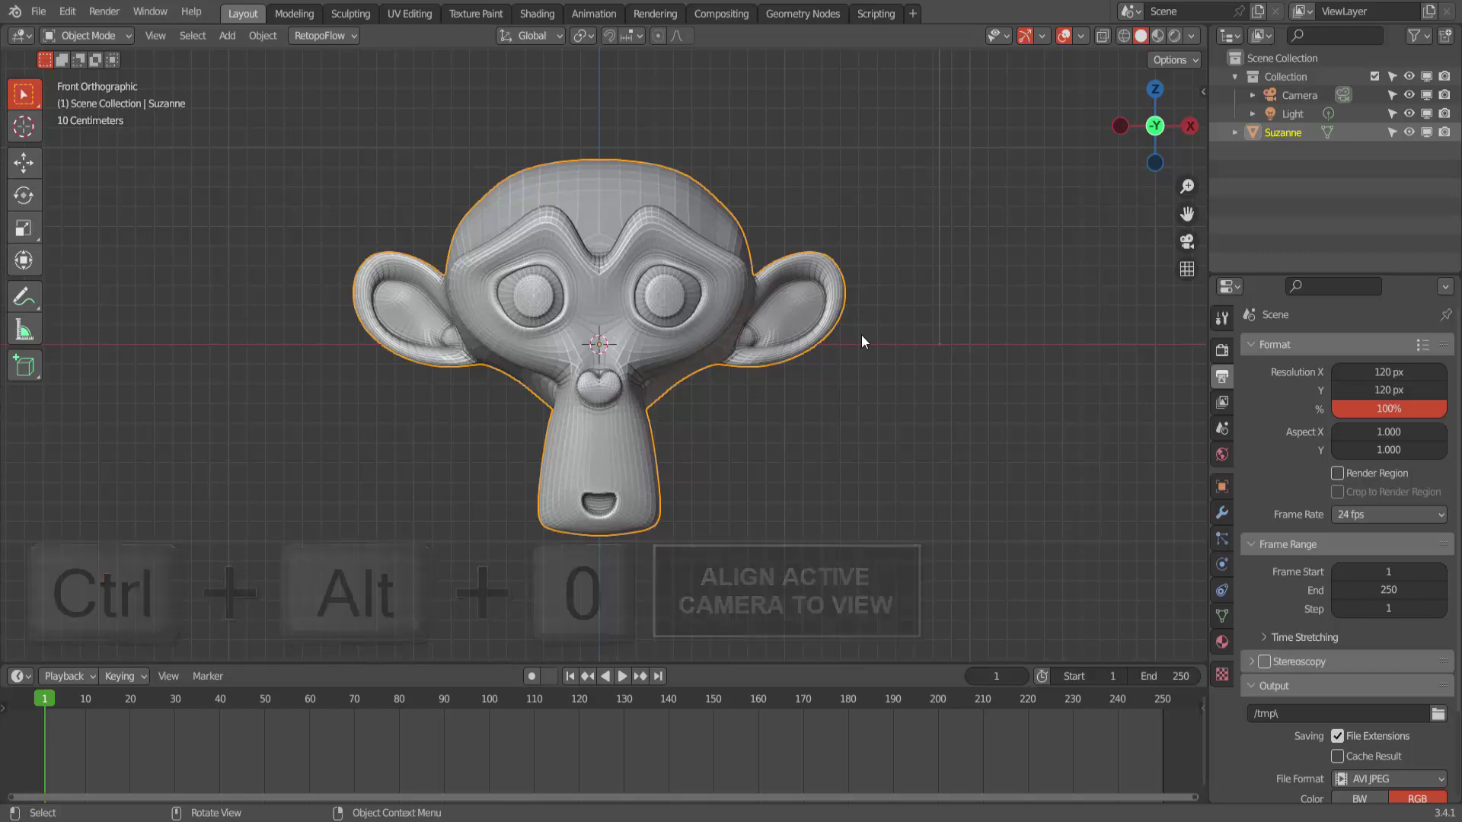
Align the active camera to the current front view
click(161, 38)
mouse_move(179, 309)
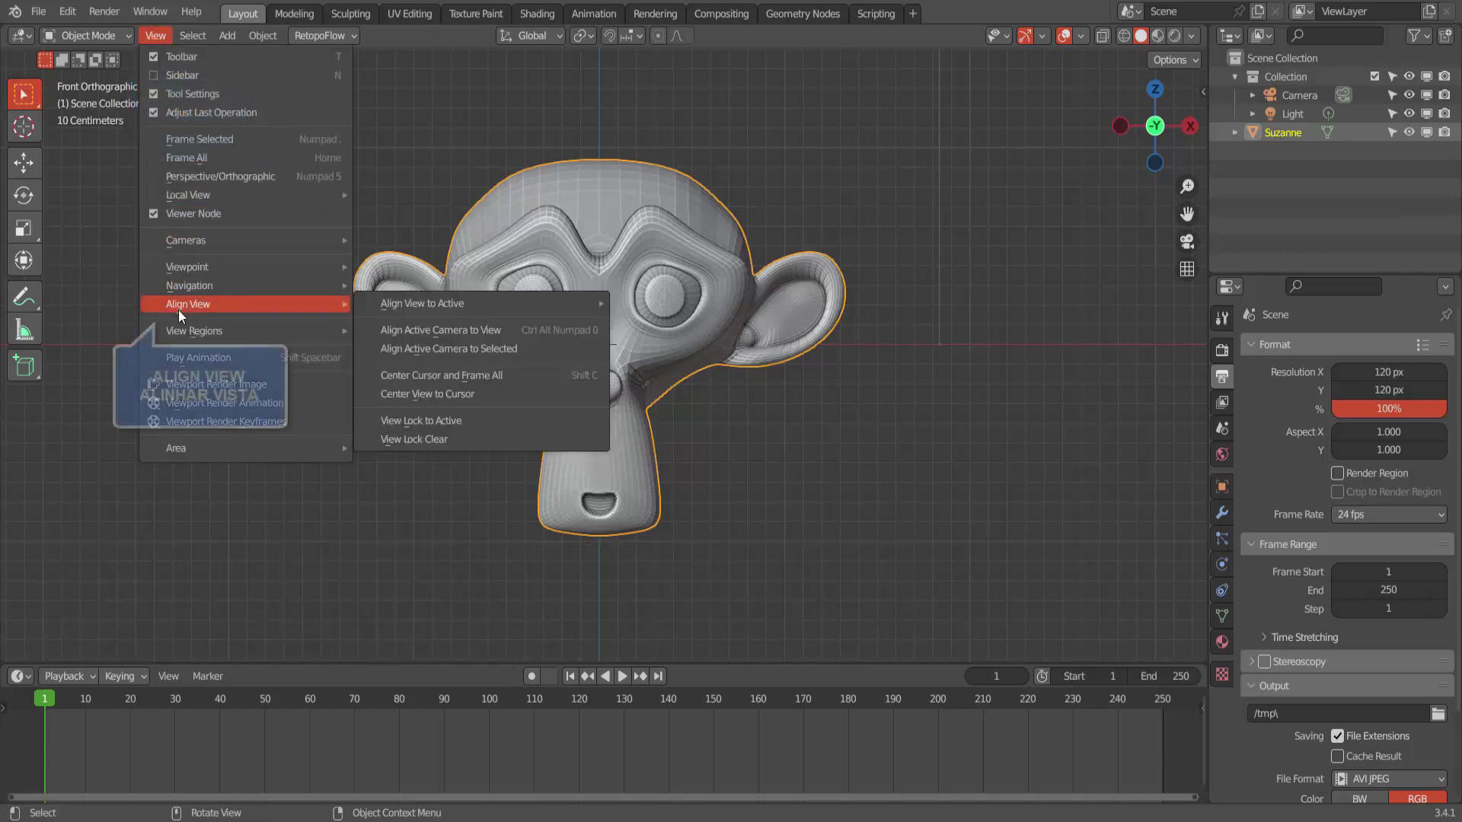
click(477, 333)
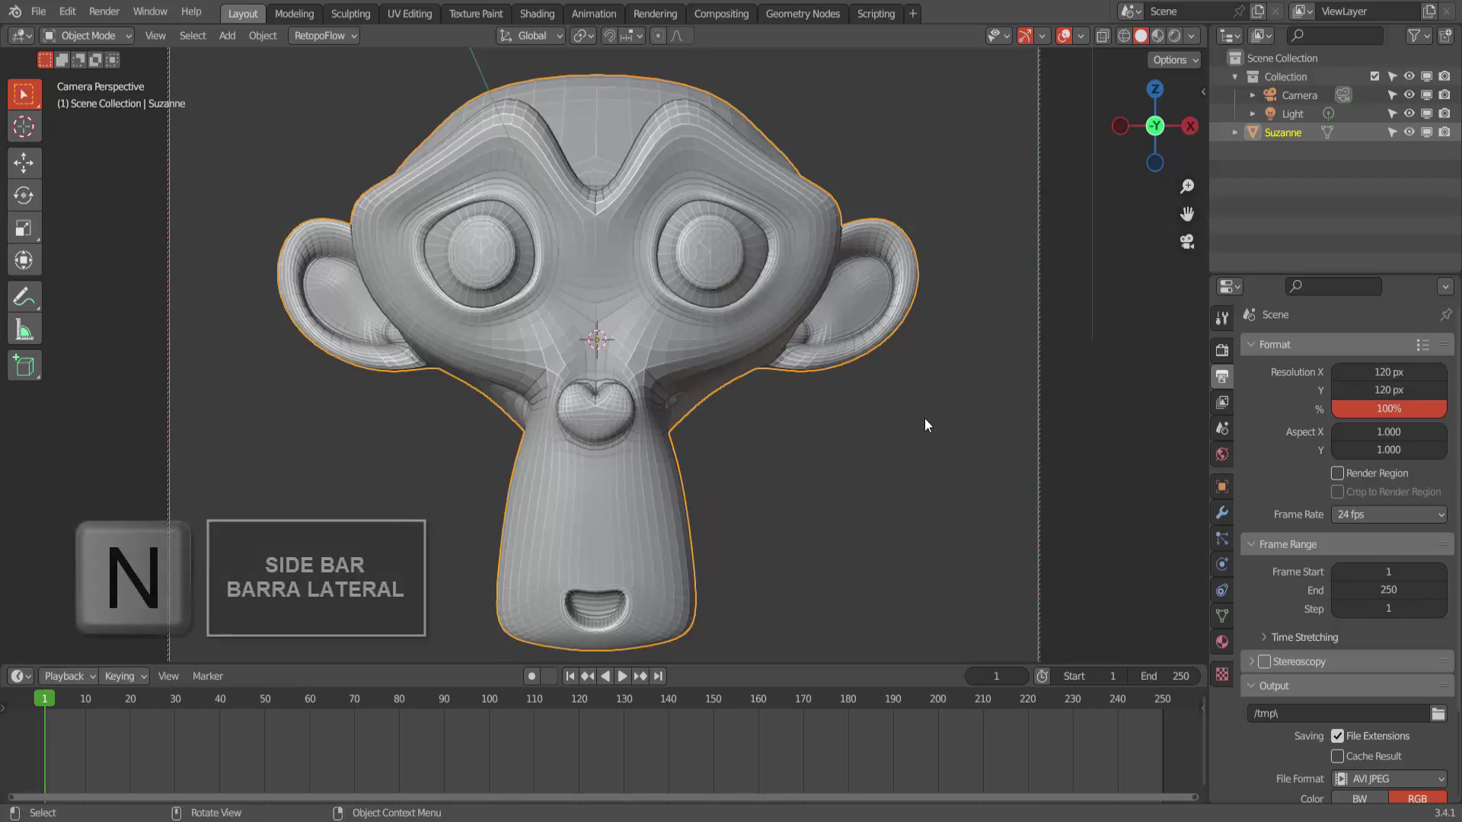
Fit the whole camera frame in the viewport with the Camera to View lock disabled, and re-enable the lock
key(n)
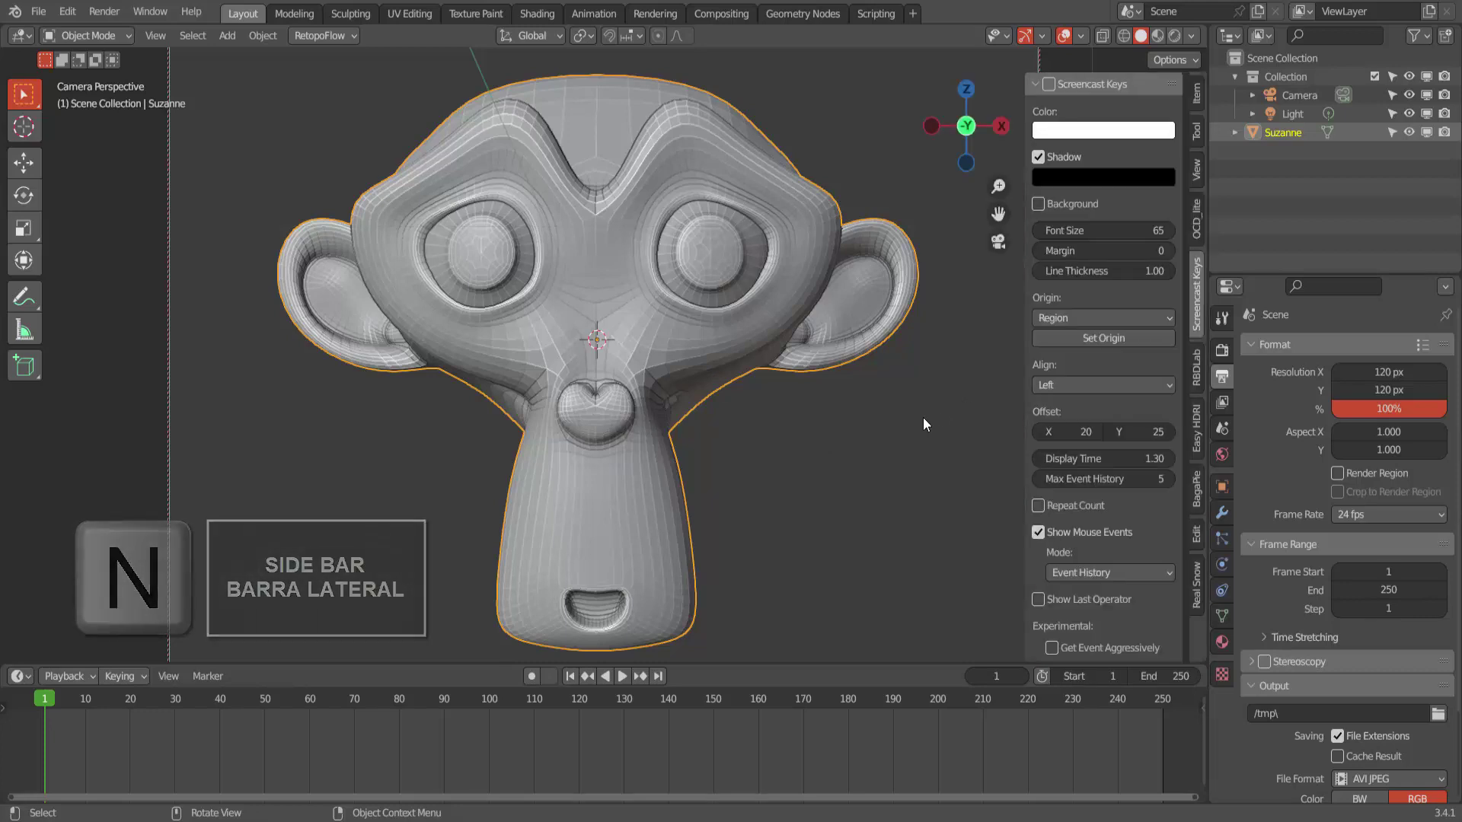
click(1197, 175)
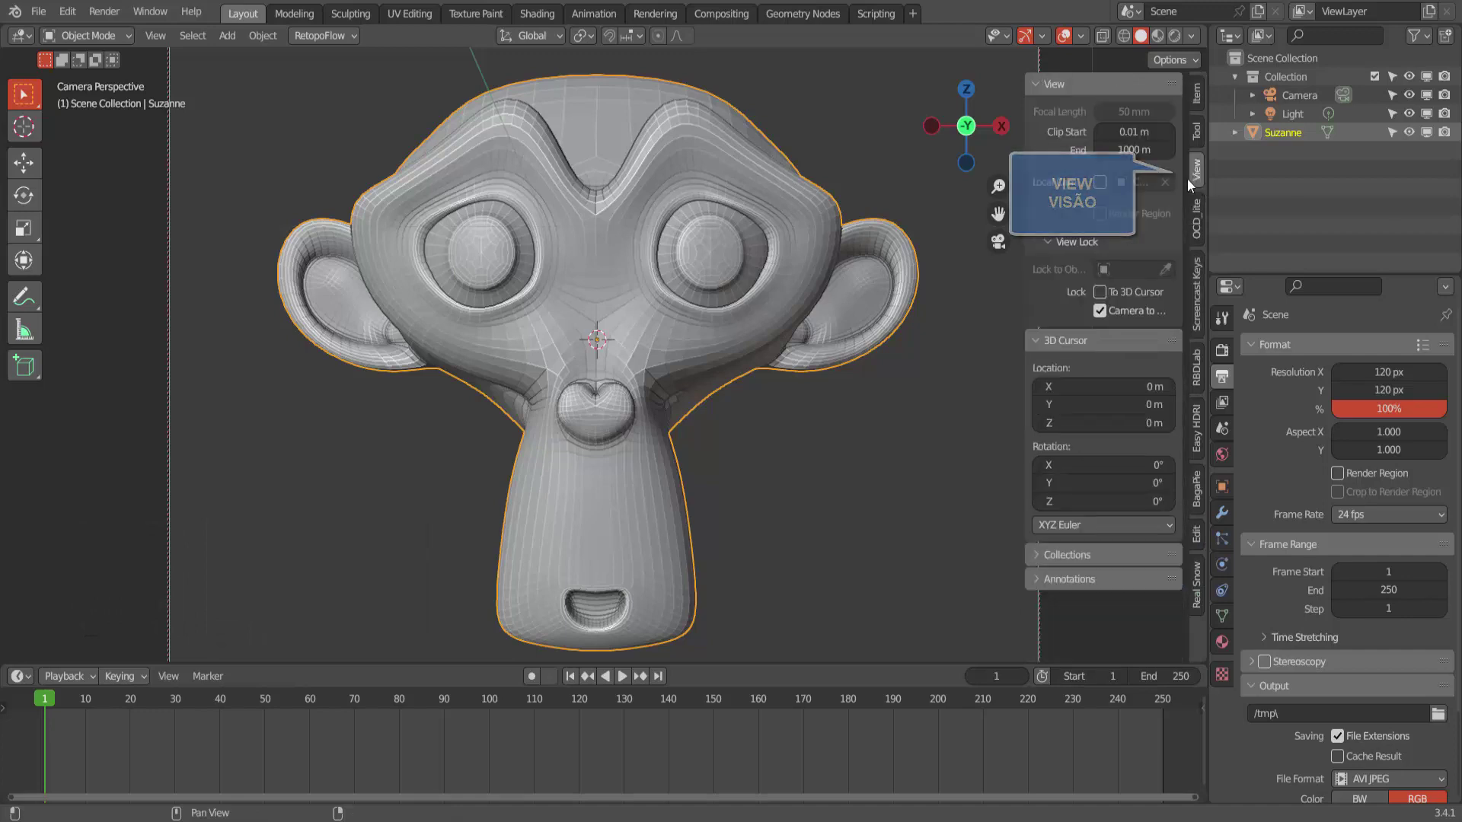
click(1099, 311)
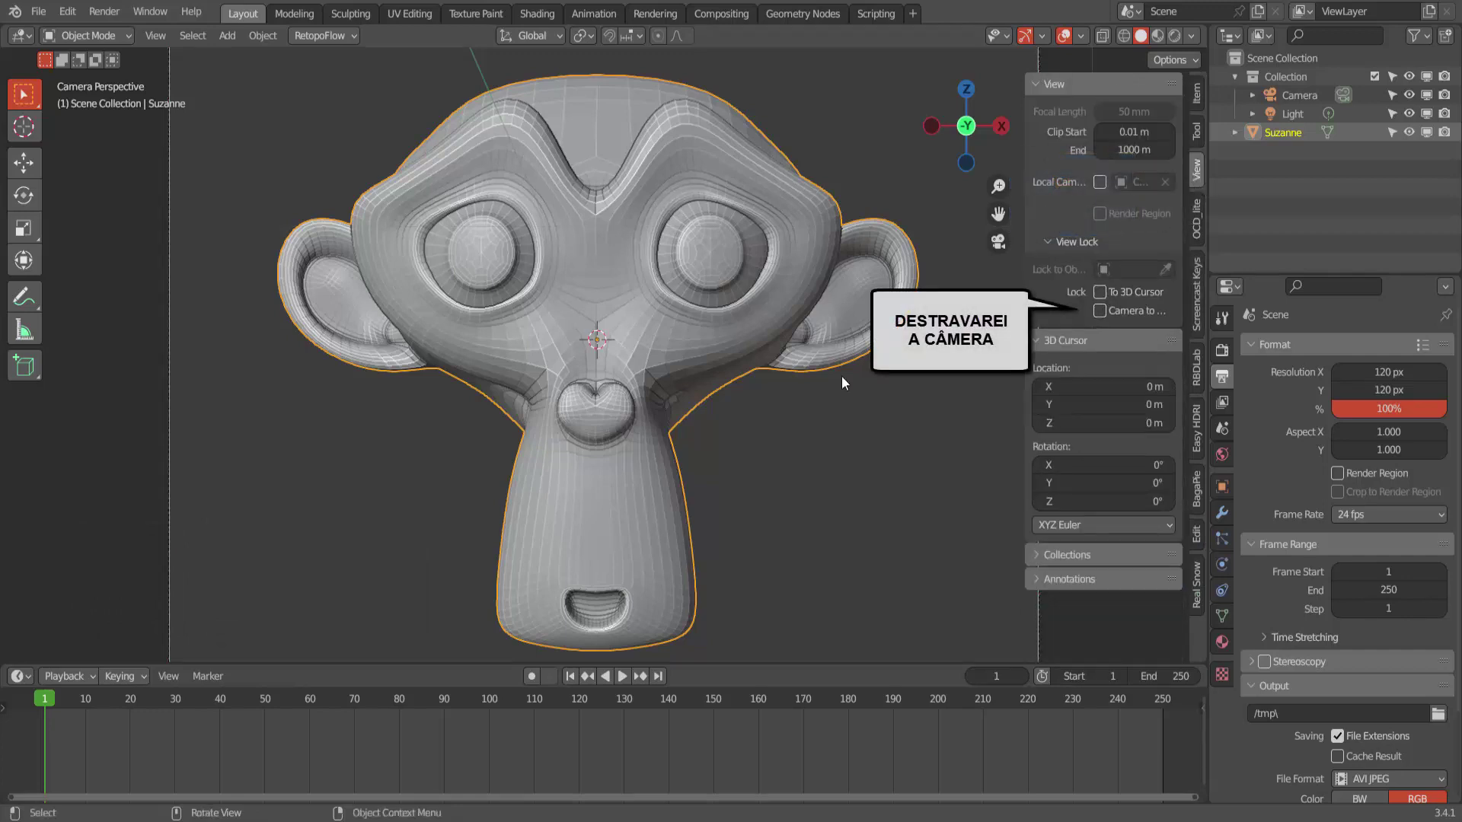
scroll(809, 422, down, 5)
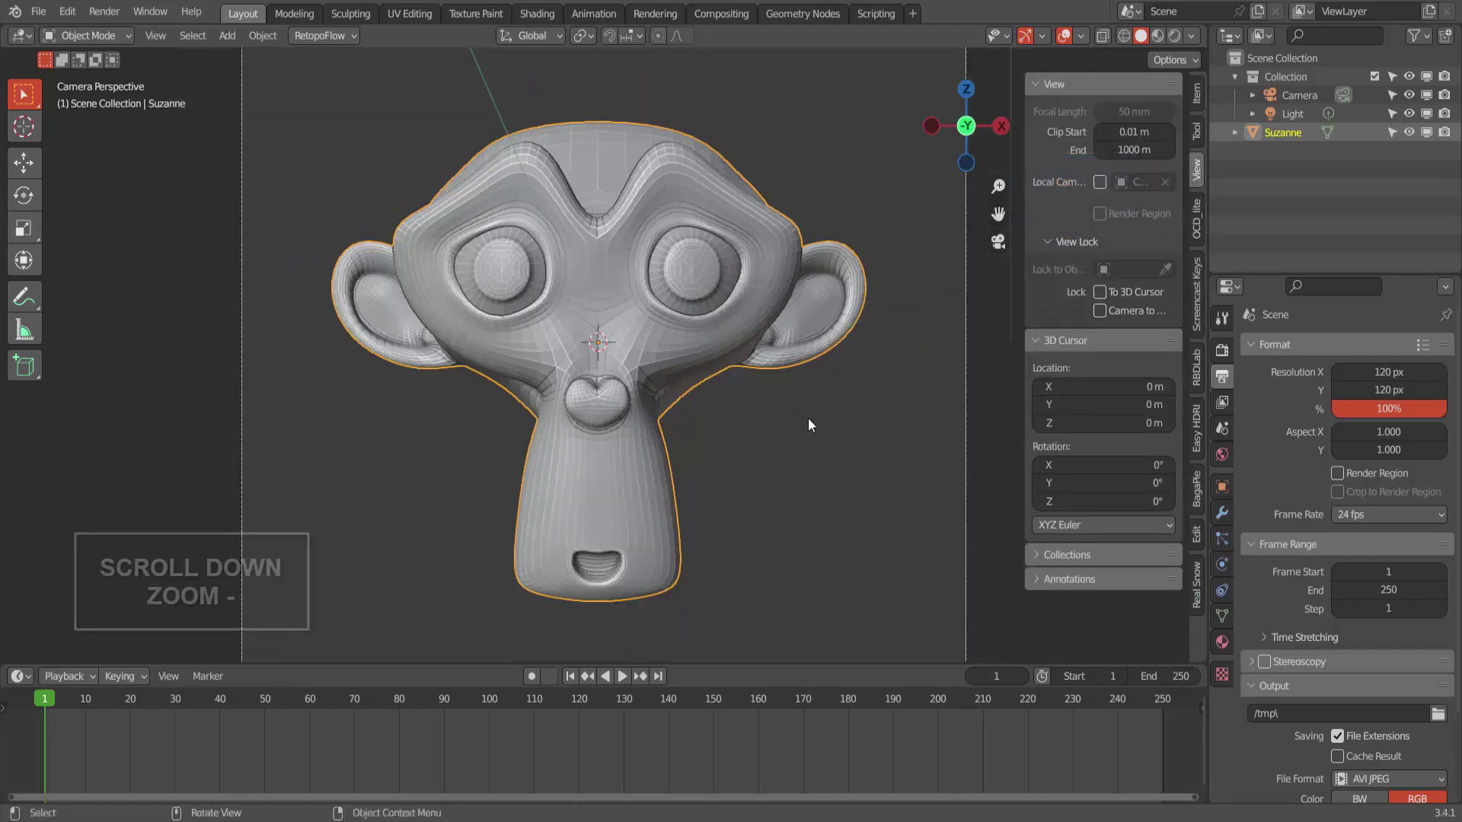
scroll(809, 419, down, 1)
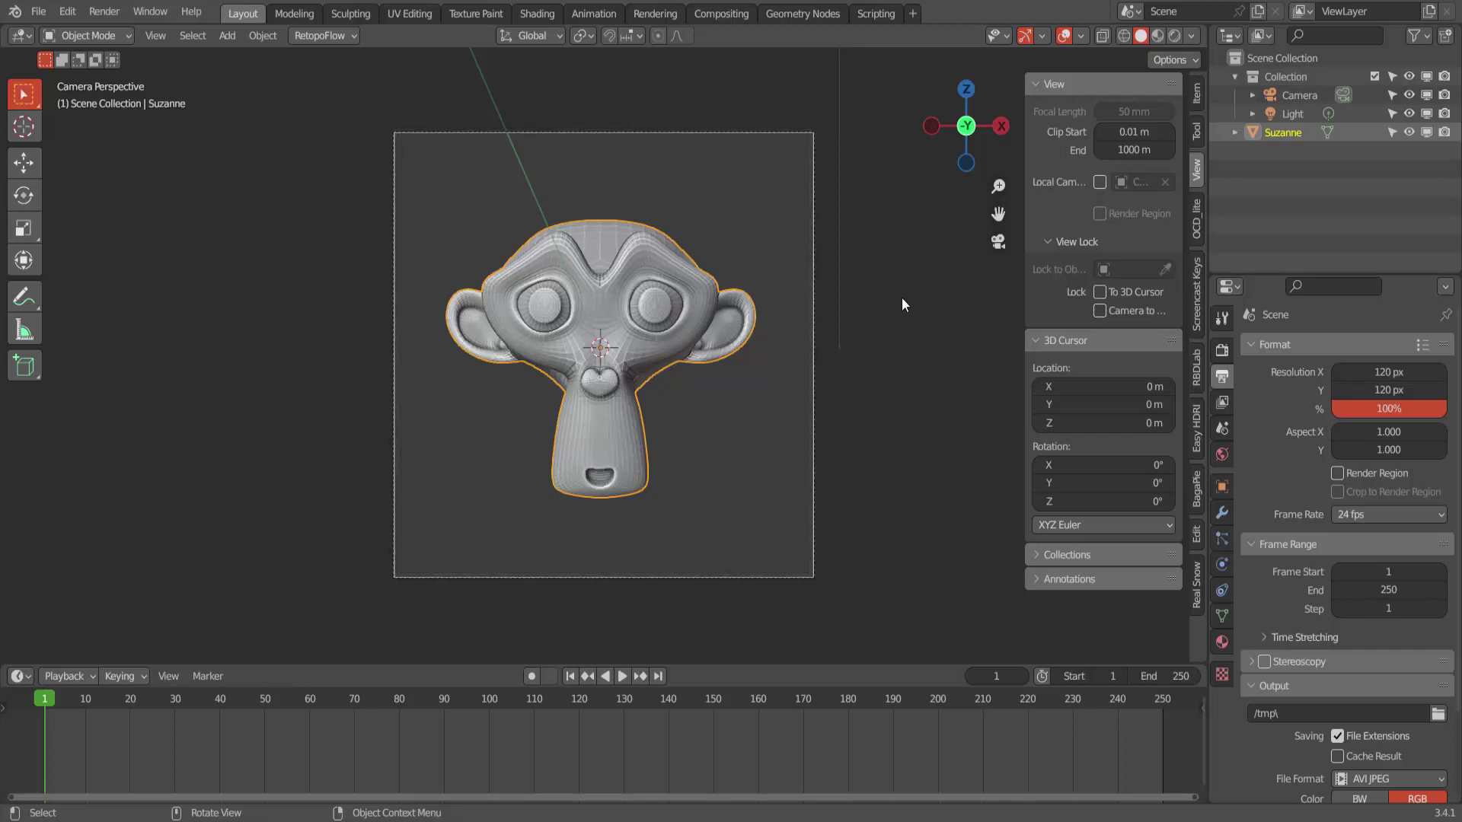
click(1100, 310)
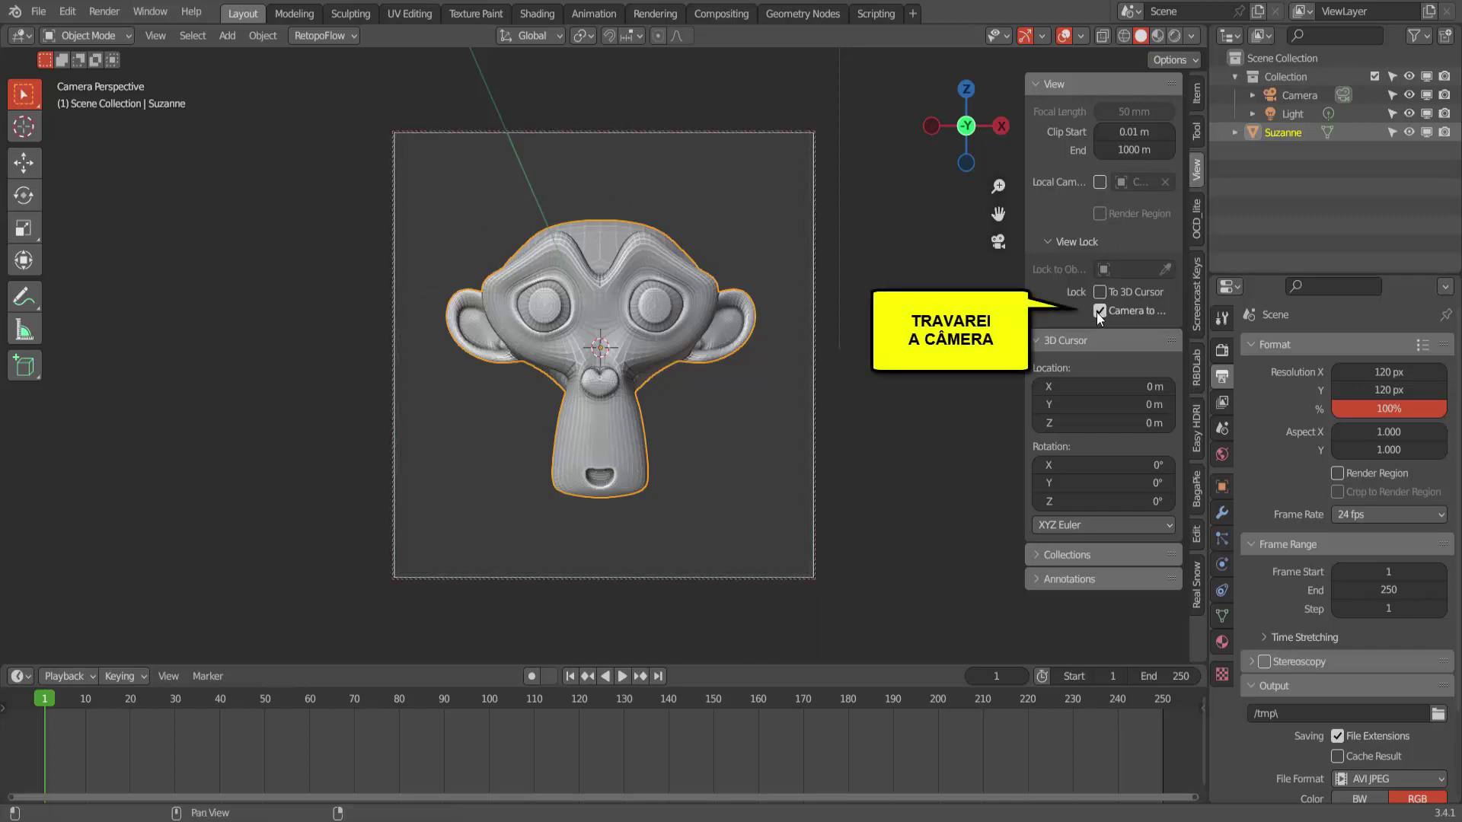
key(n)
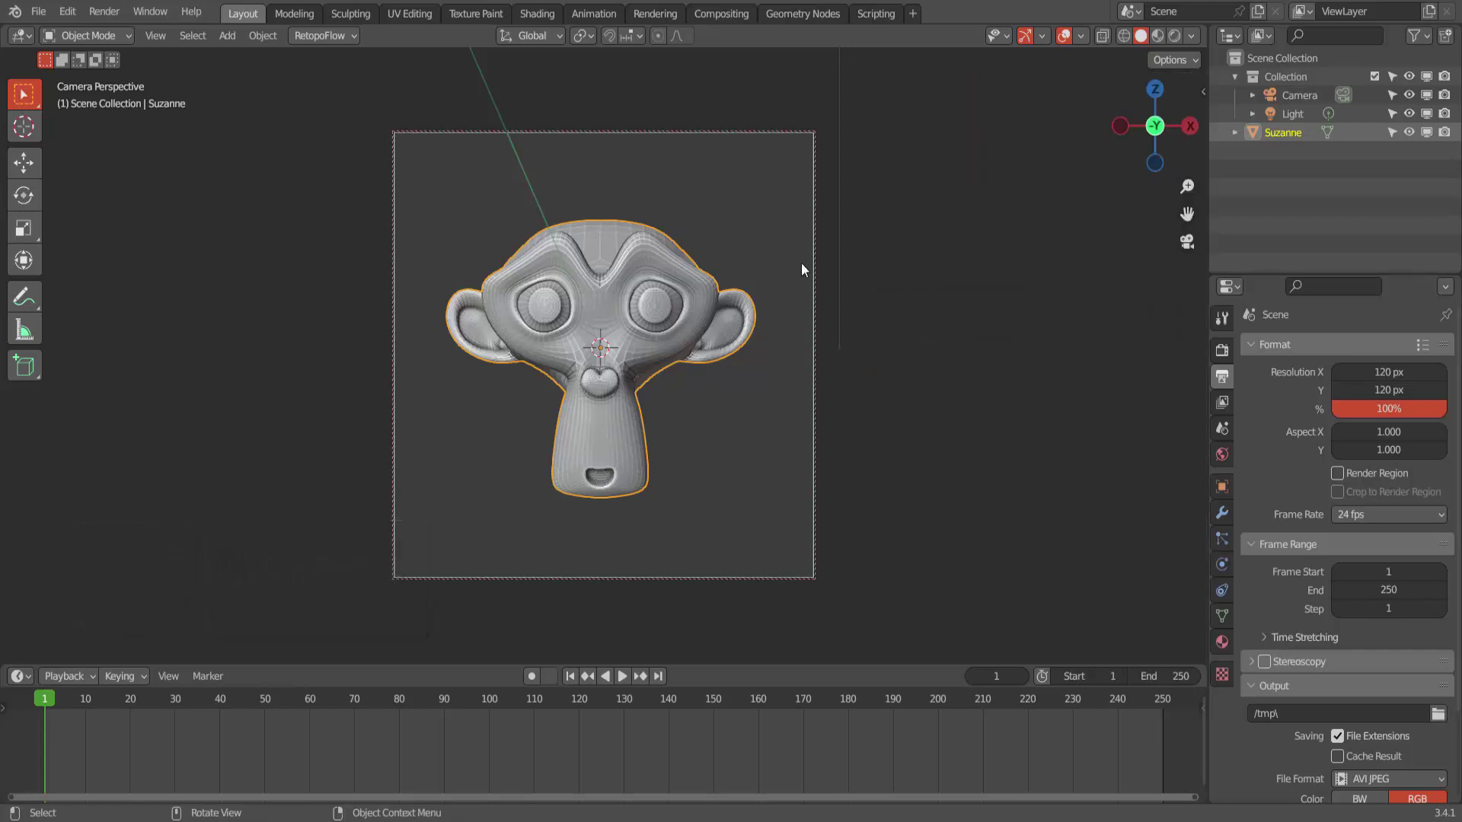
Set the world background color to black
click(1223, 455)
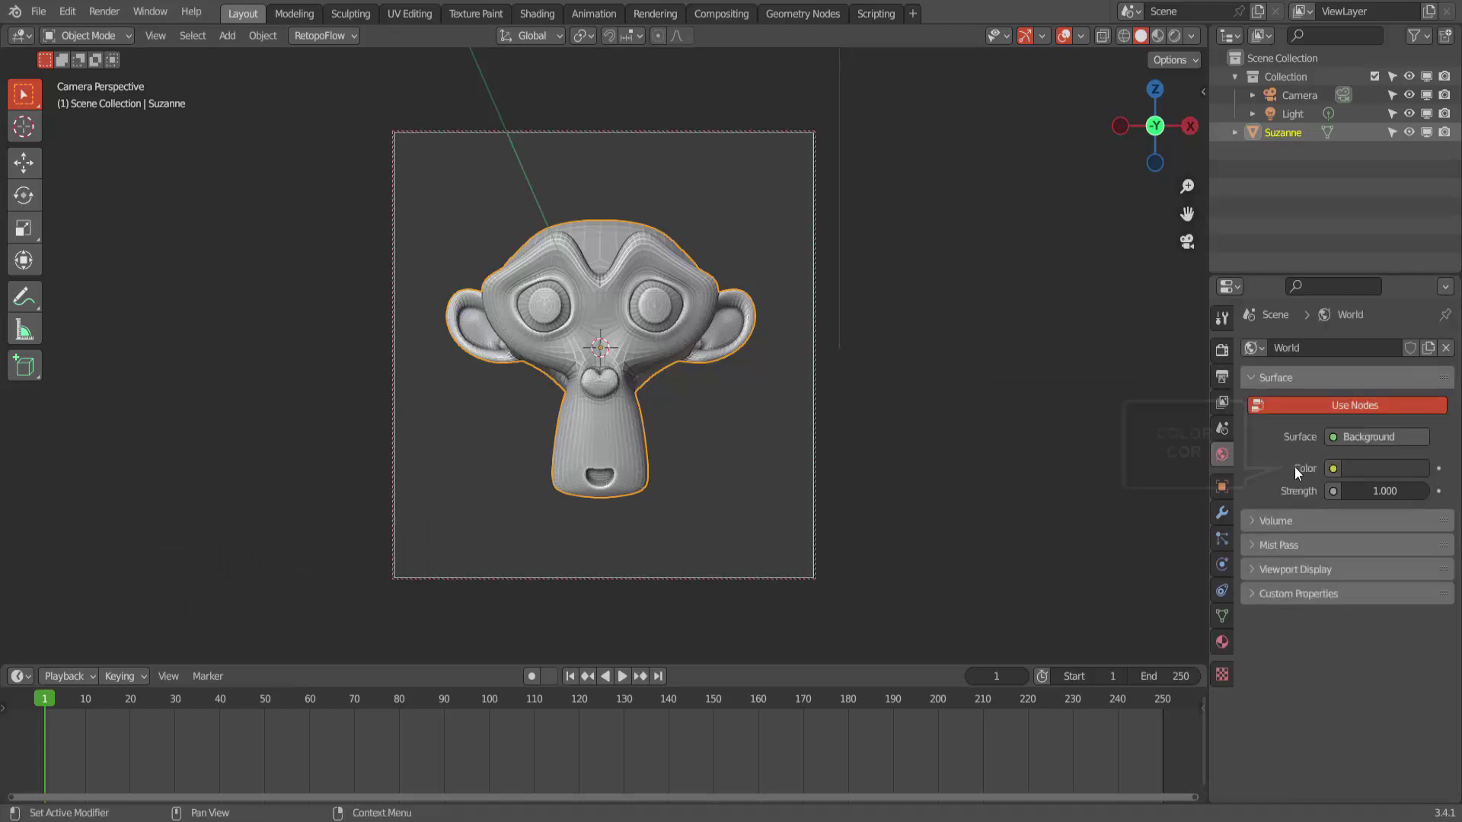
click(1383, 467)
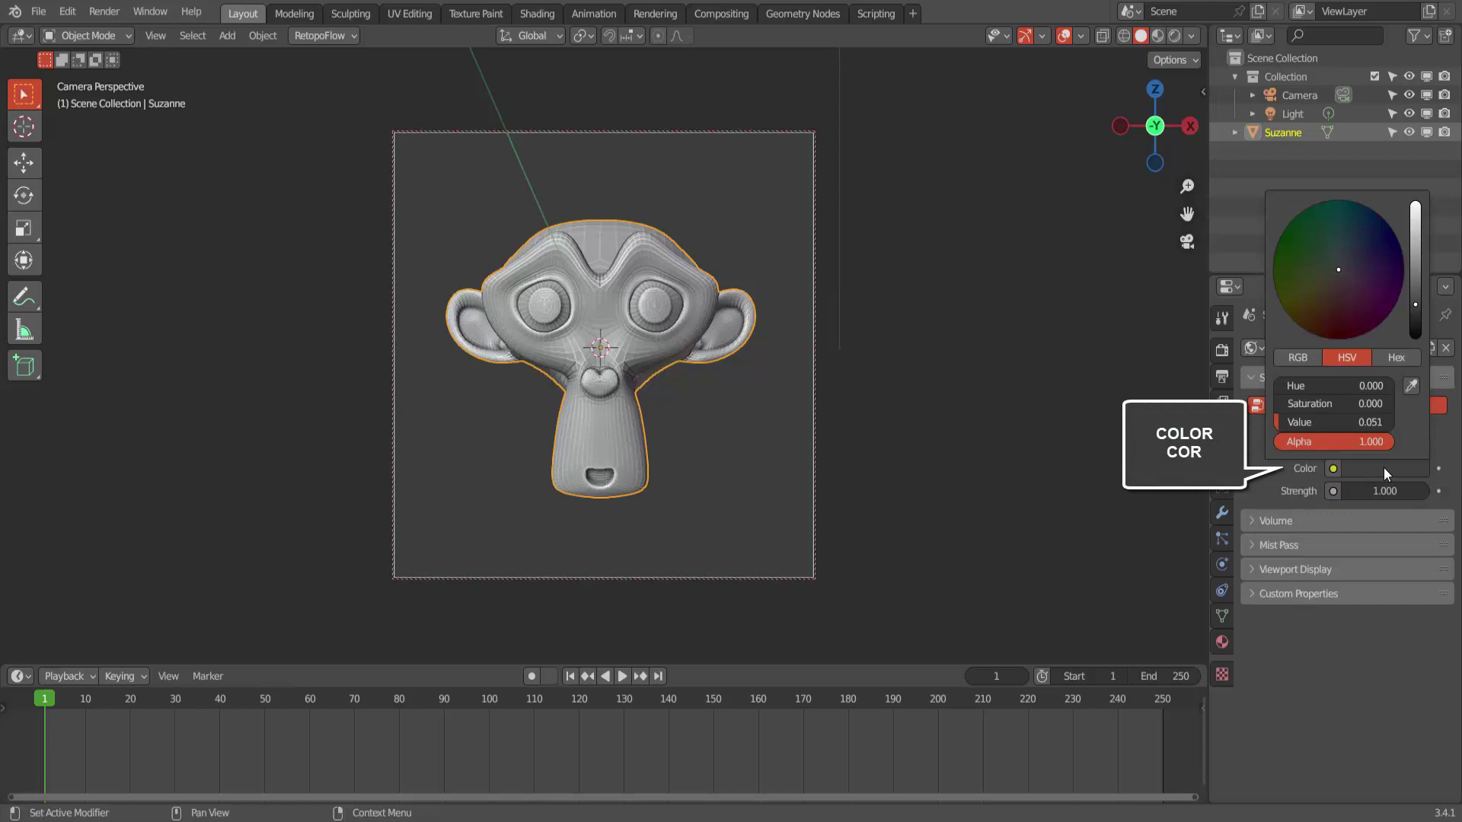
drag(1417, 306, 1416, 333)
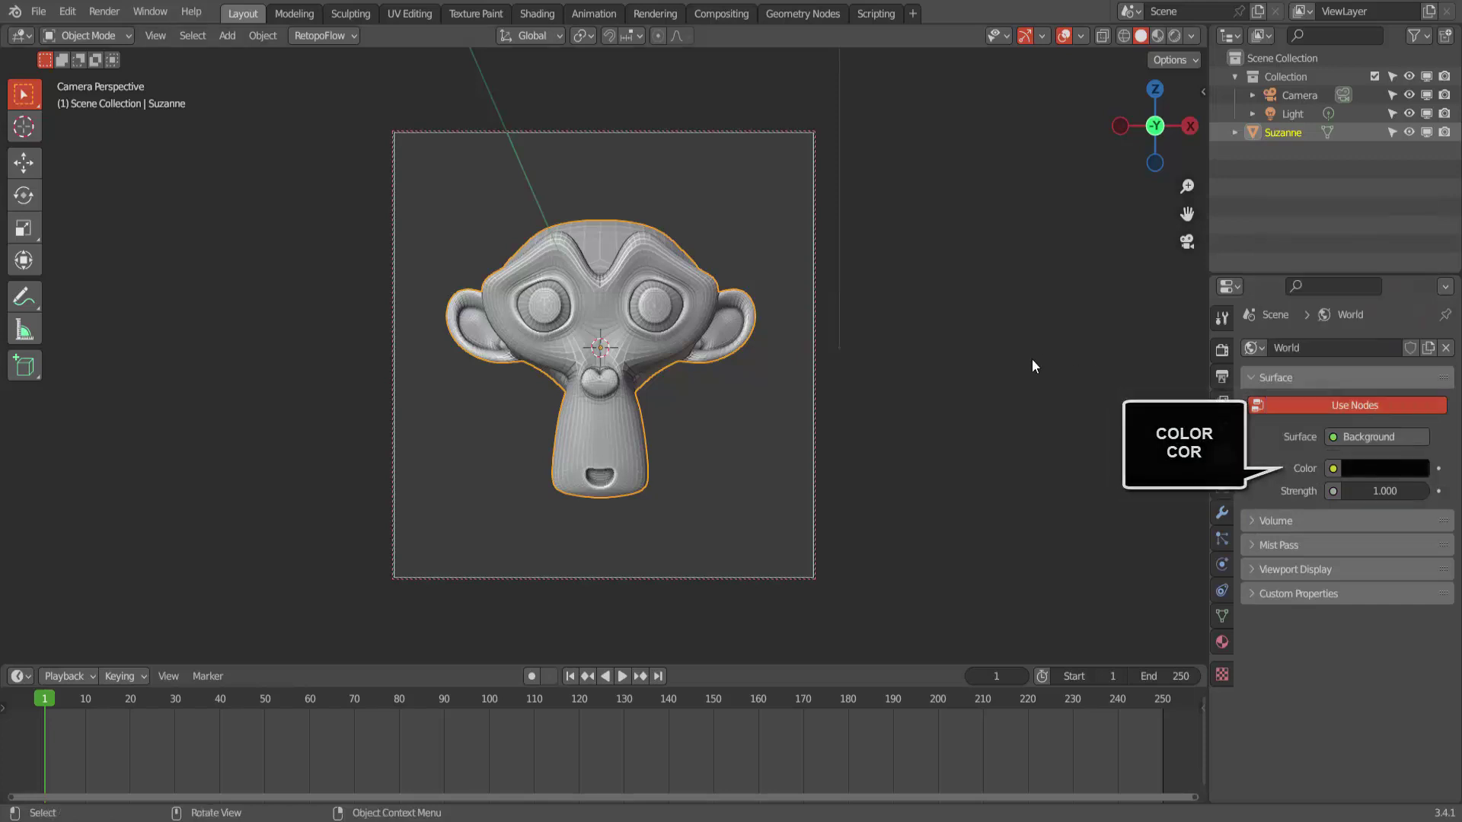
Render the image and examine the edges of the monkey head in the enlarged render result
click(101, 12)
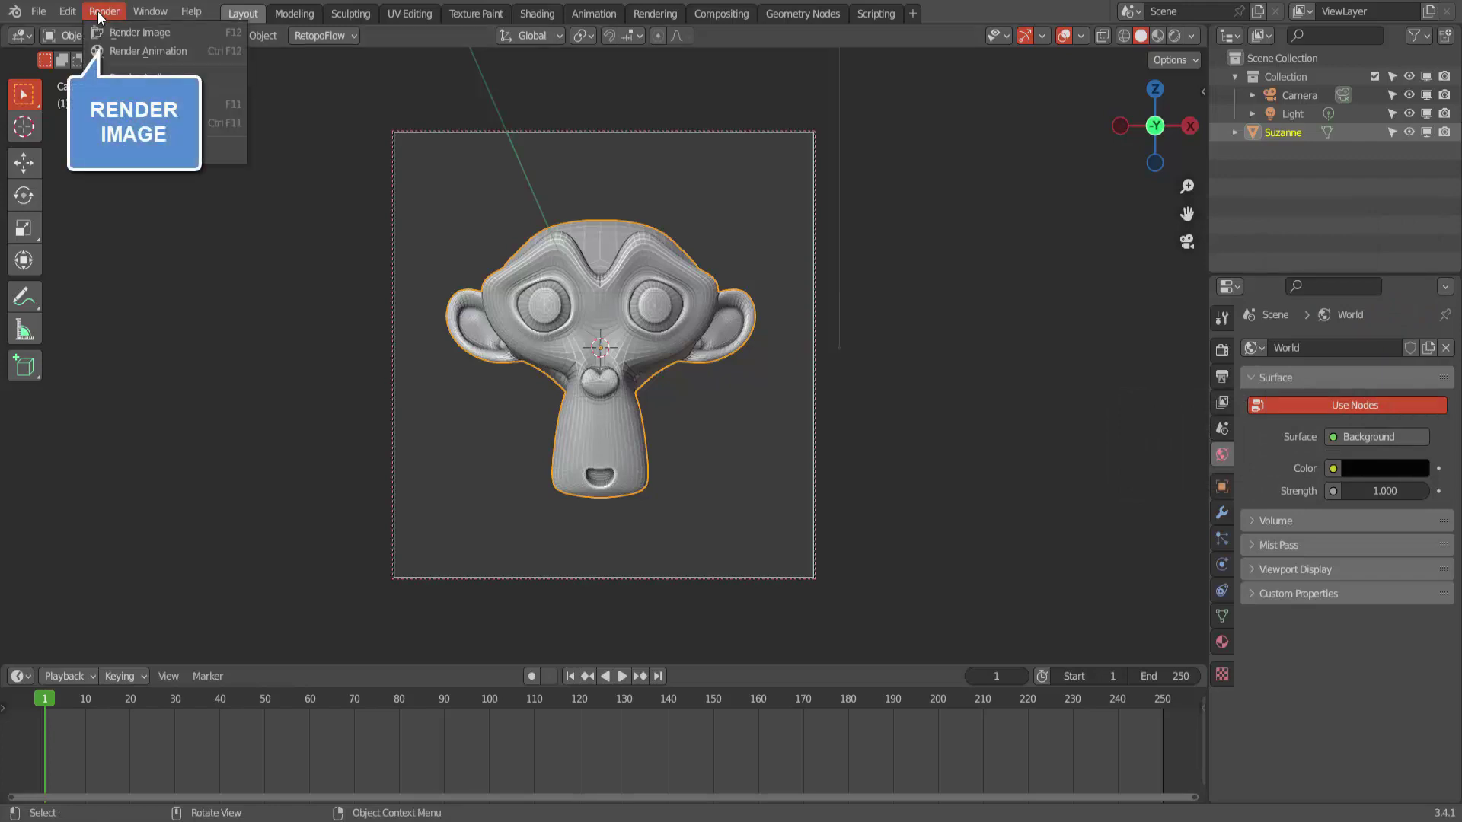
click(176, 36)
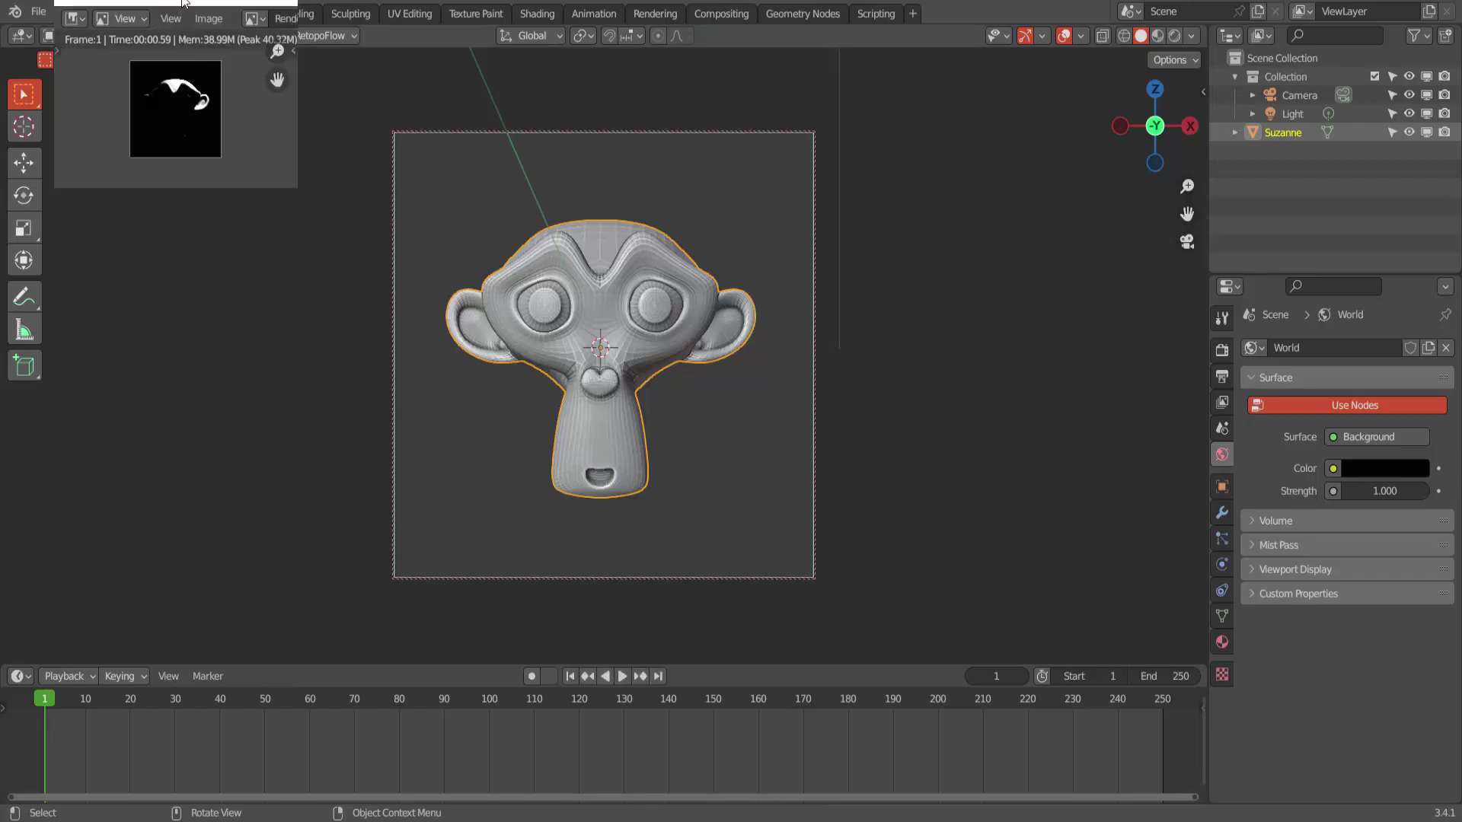
drag(614, 236, 648, 262)
click(712, 260)
scroll(772, 343, up, 8)
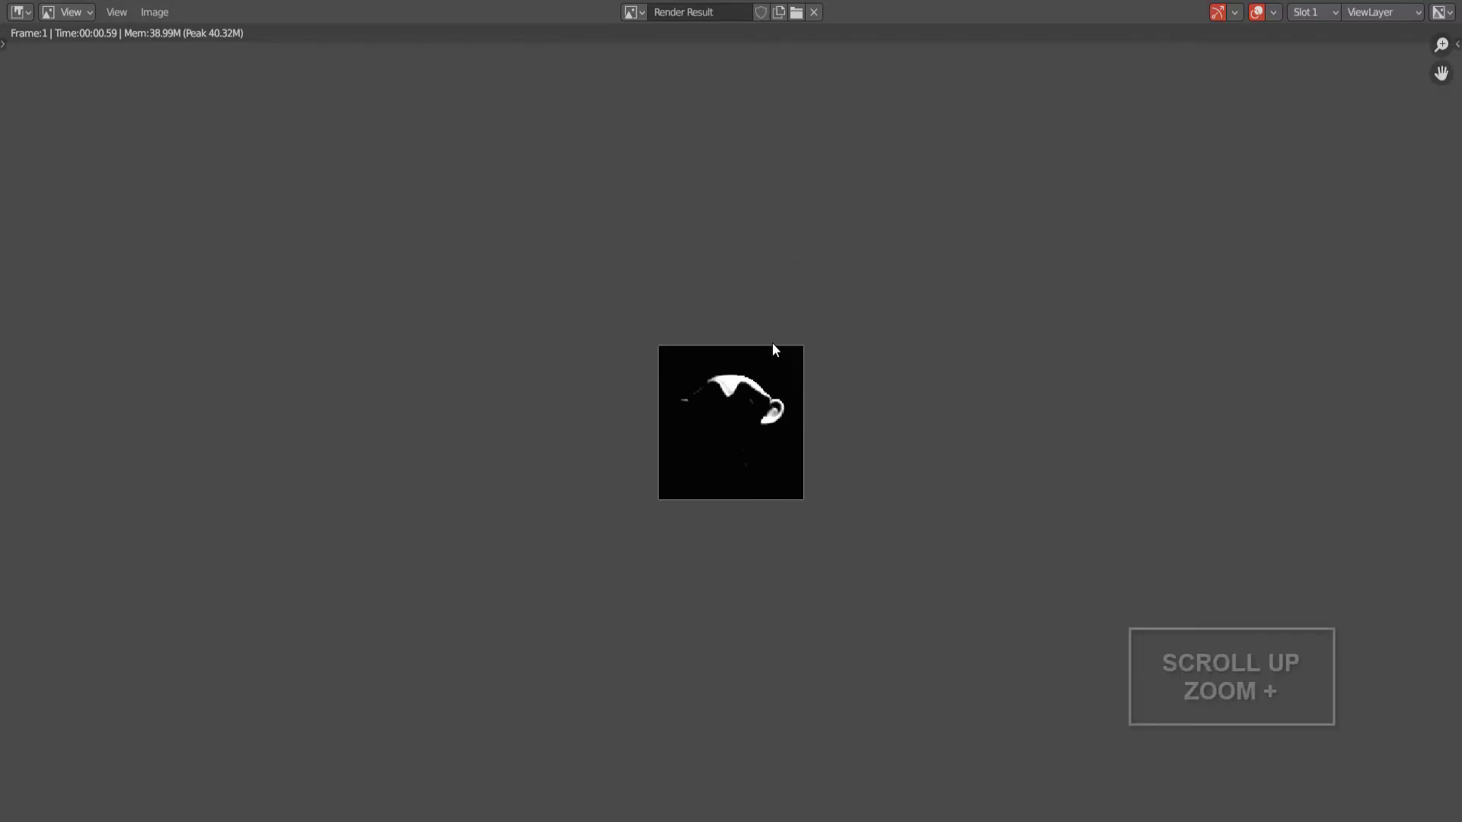
scroll(773, 343, down, 1)
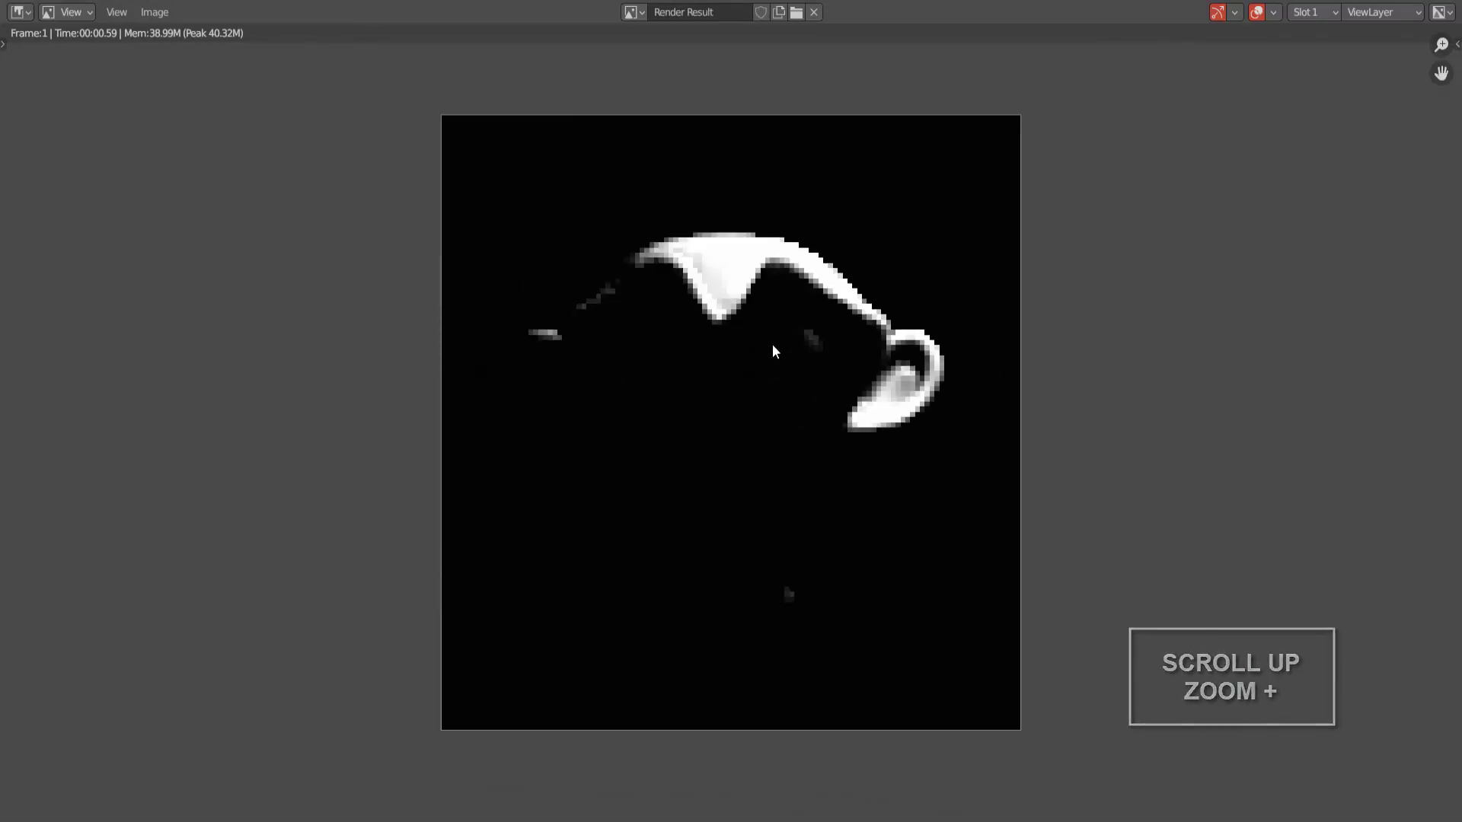
scroll(812, 297, up, 2)
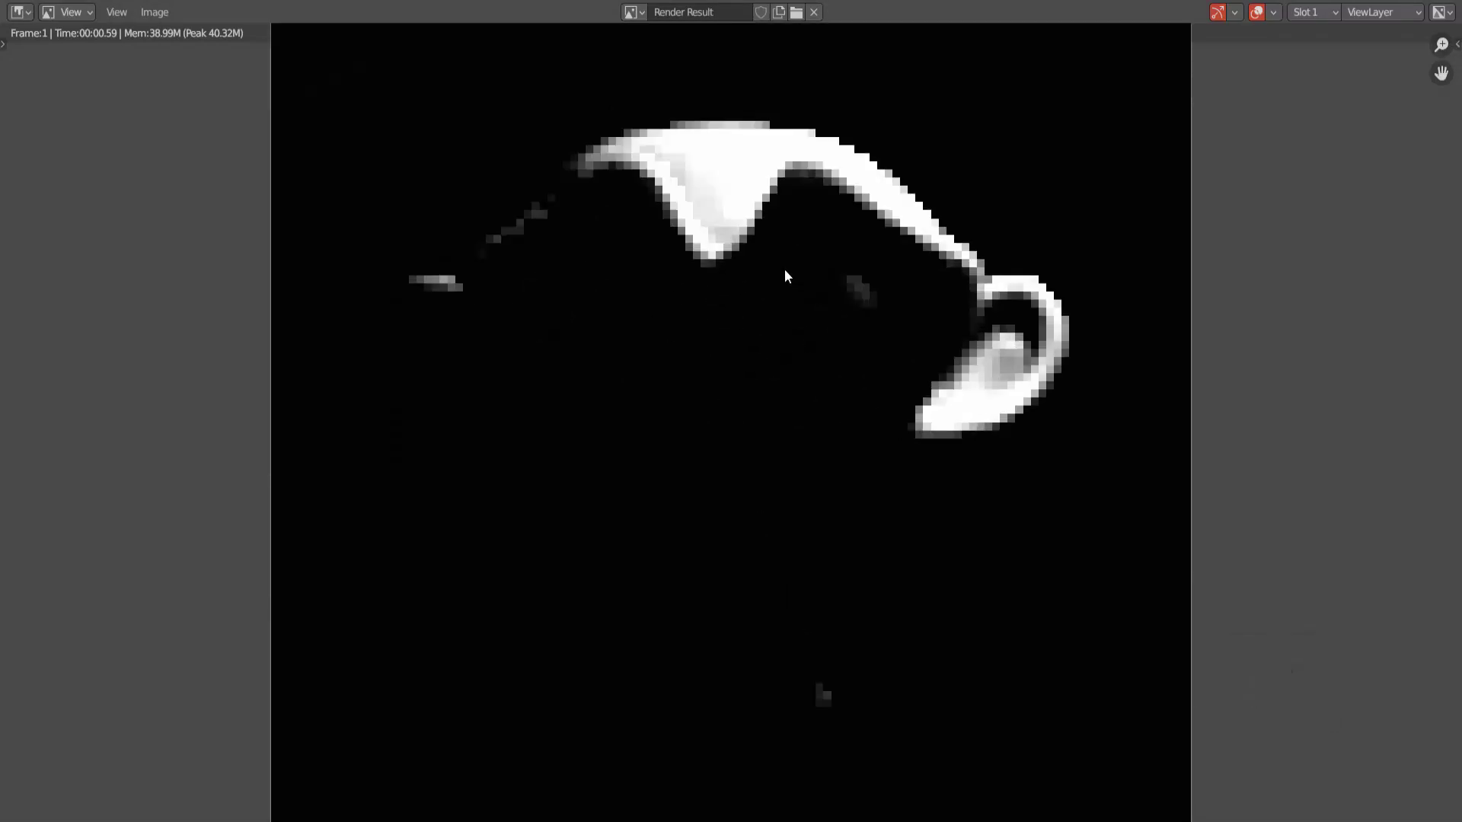
scroll(812, 230, down, 3)
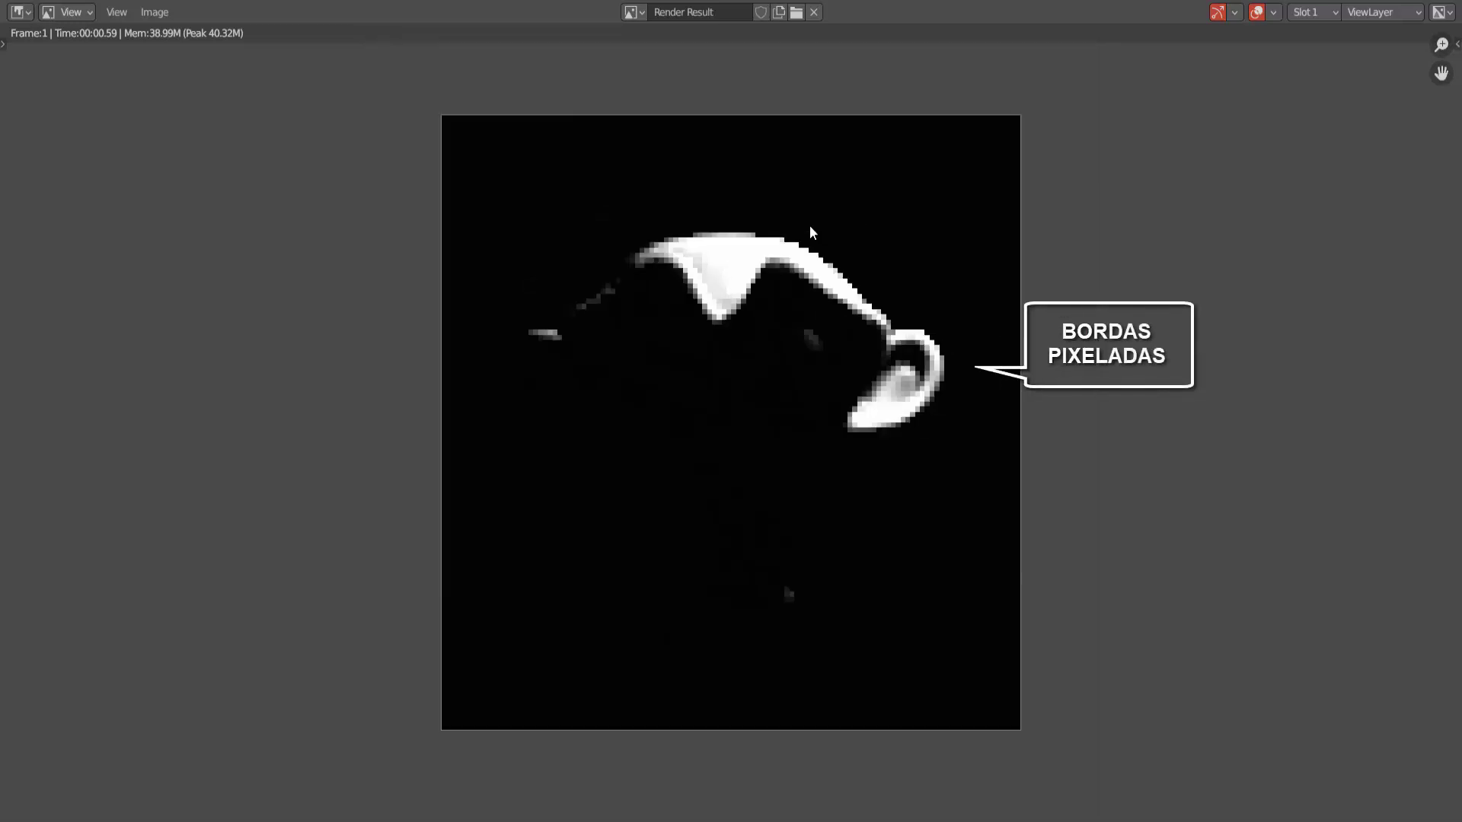
scroll(854, 293, up, 1)
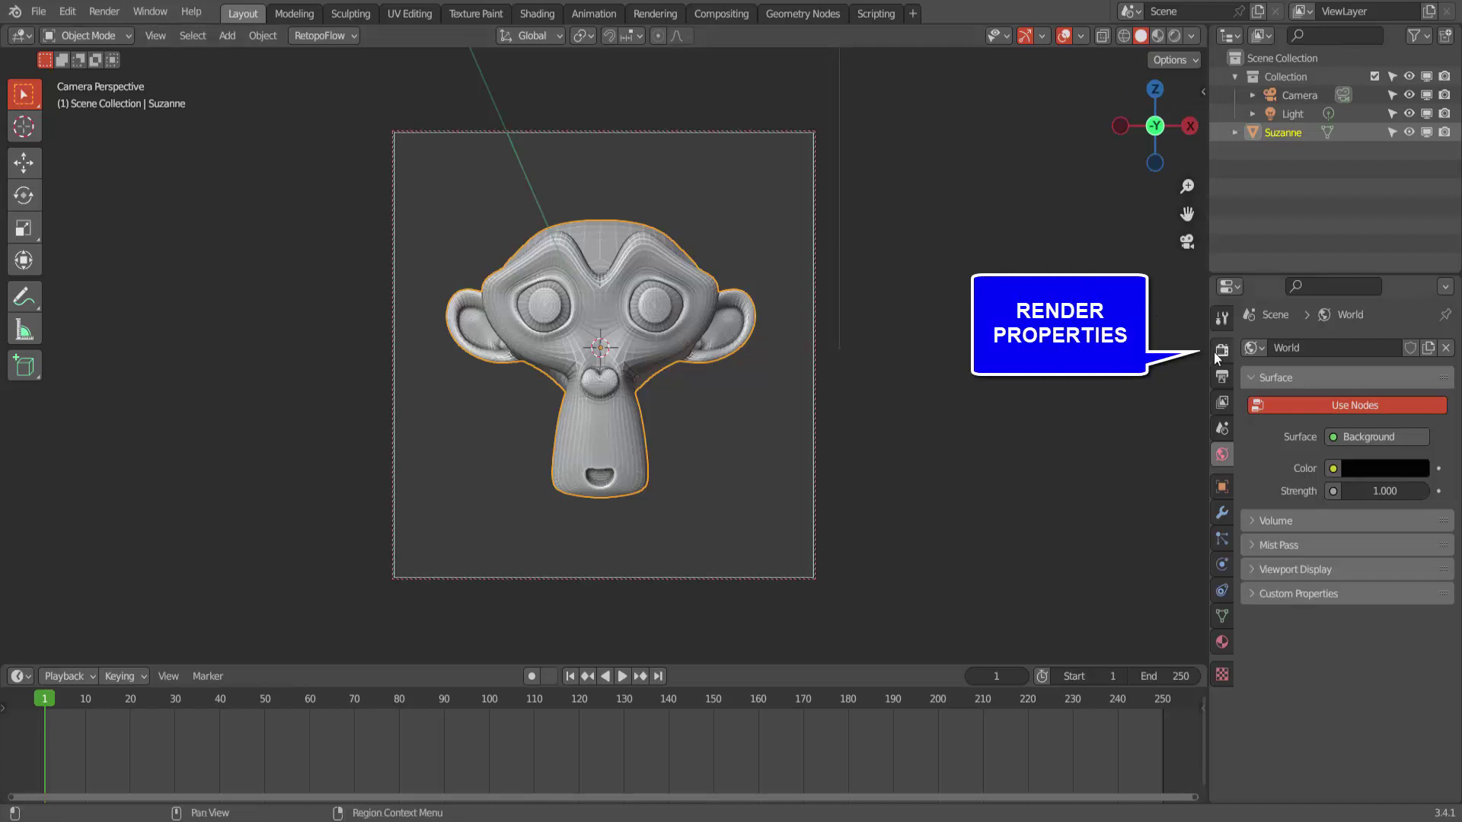
Set the render film's filter size to 0.01 px and enable the Transparent film option
click(1219, 352)
scroll(1243, 594, down, 1)
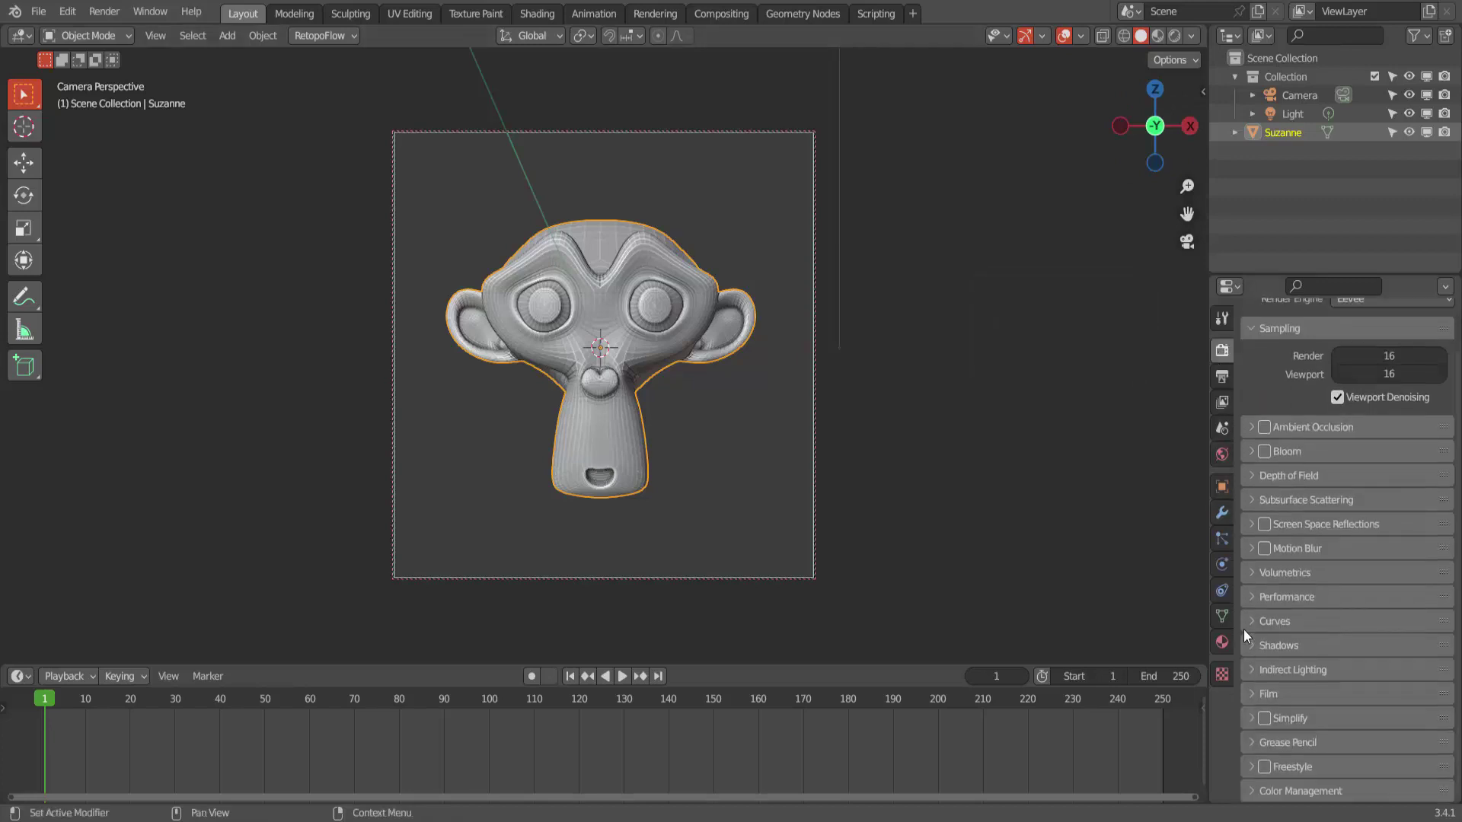
click(1253, 690)
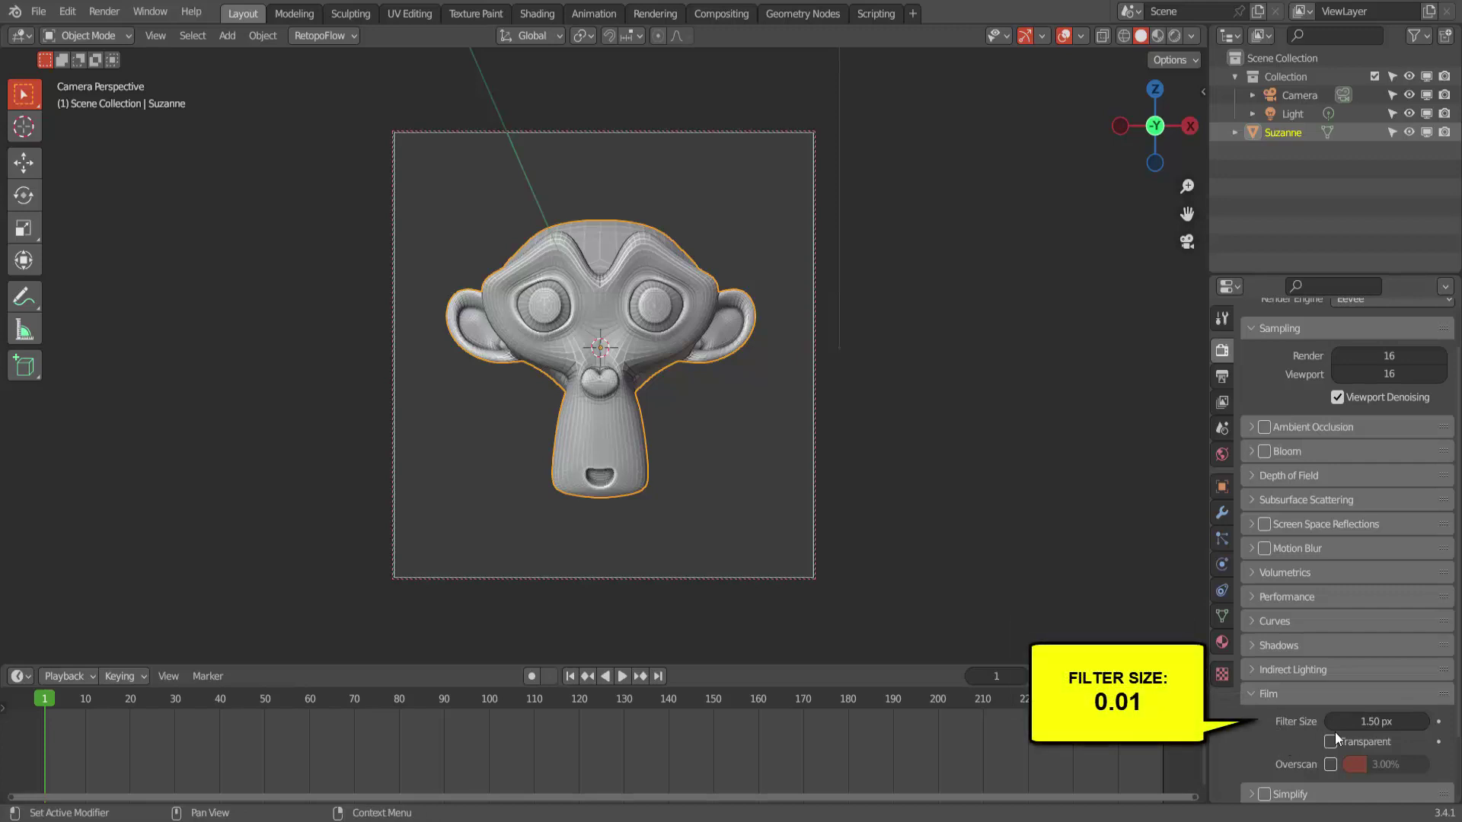
mouse_move(1335, 723)
mouse_down()
mouse_move(1324, 724)
mouse_move(1341, 740)
mouse_up()
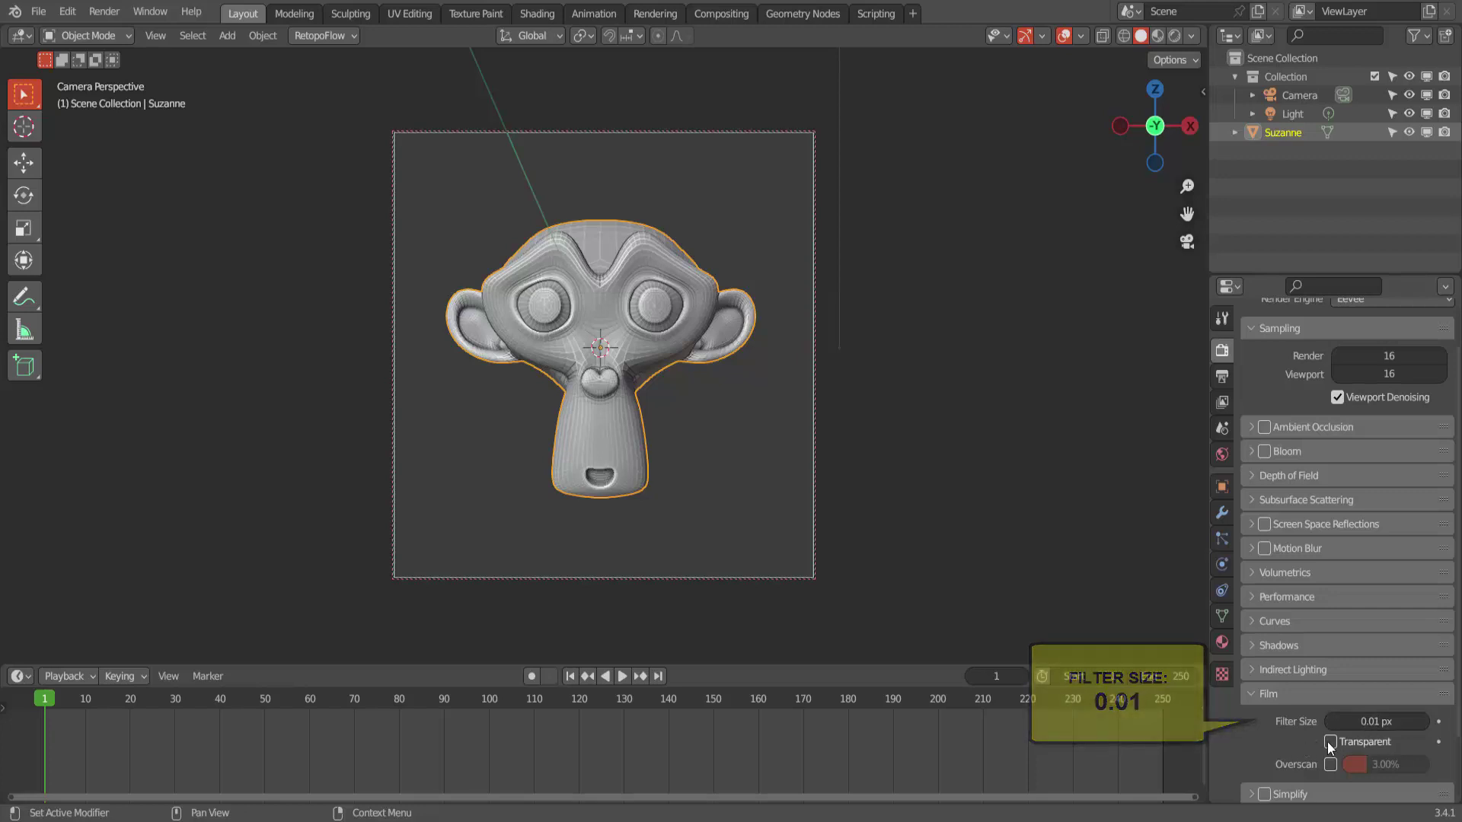
click(1331, 742)
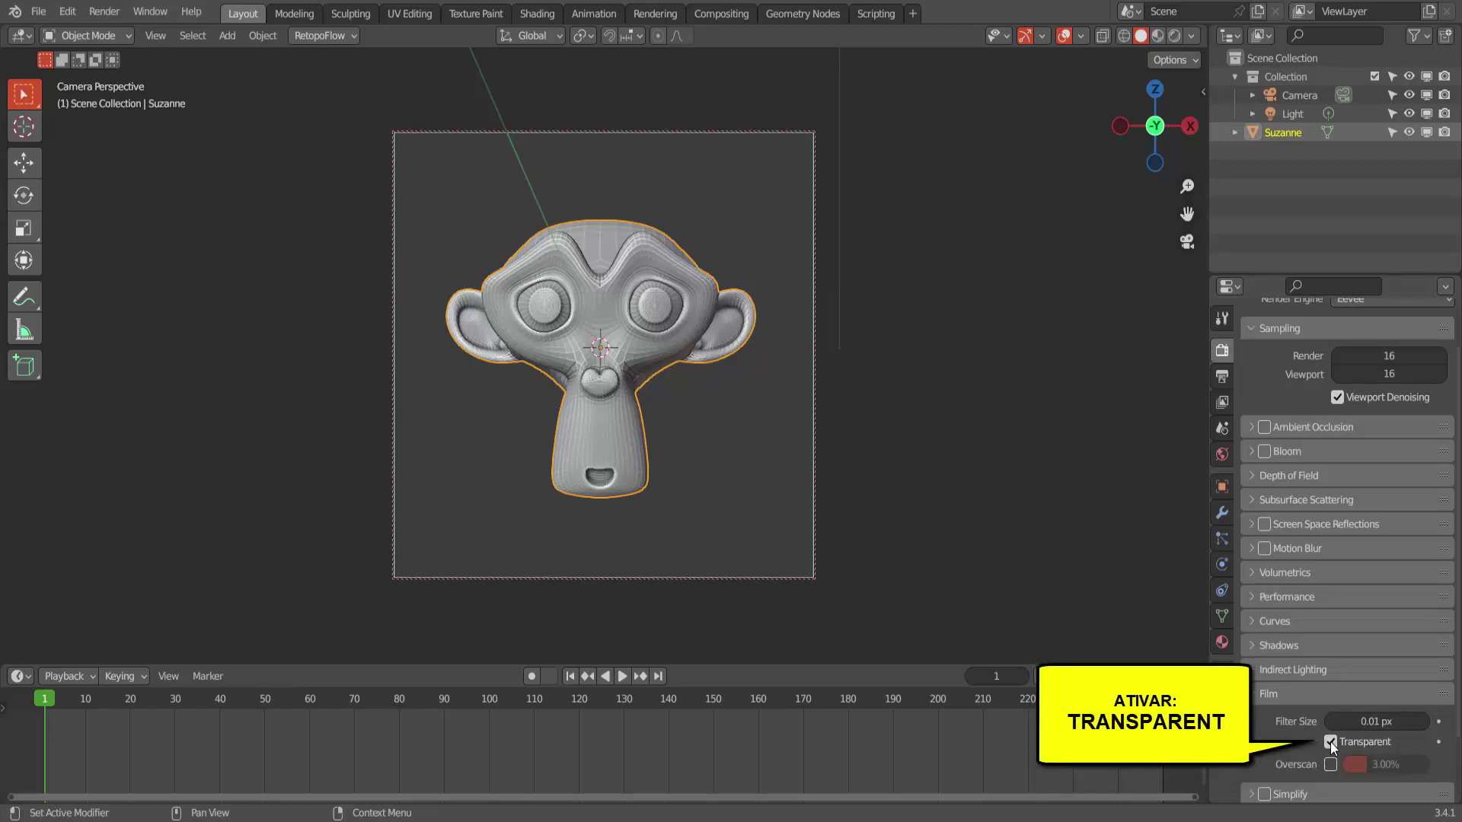
Render the image and examine the monkey head's pixel edges in the enlarged render result
click(107, 13)
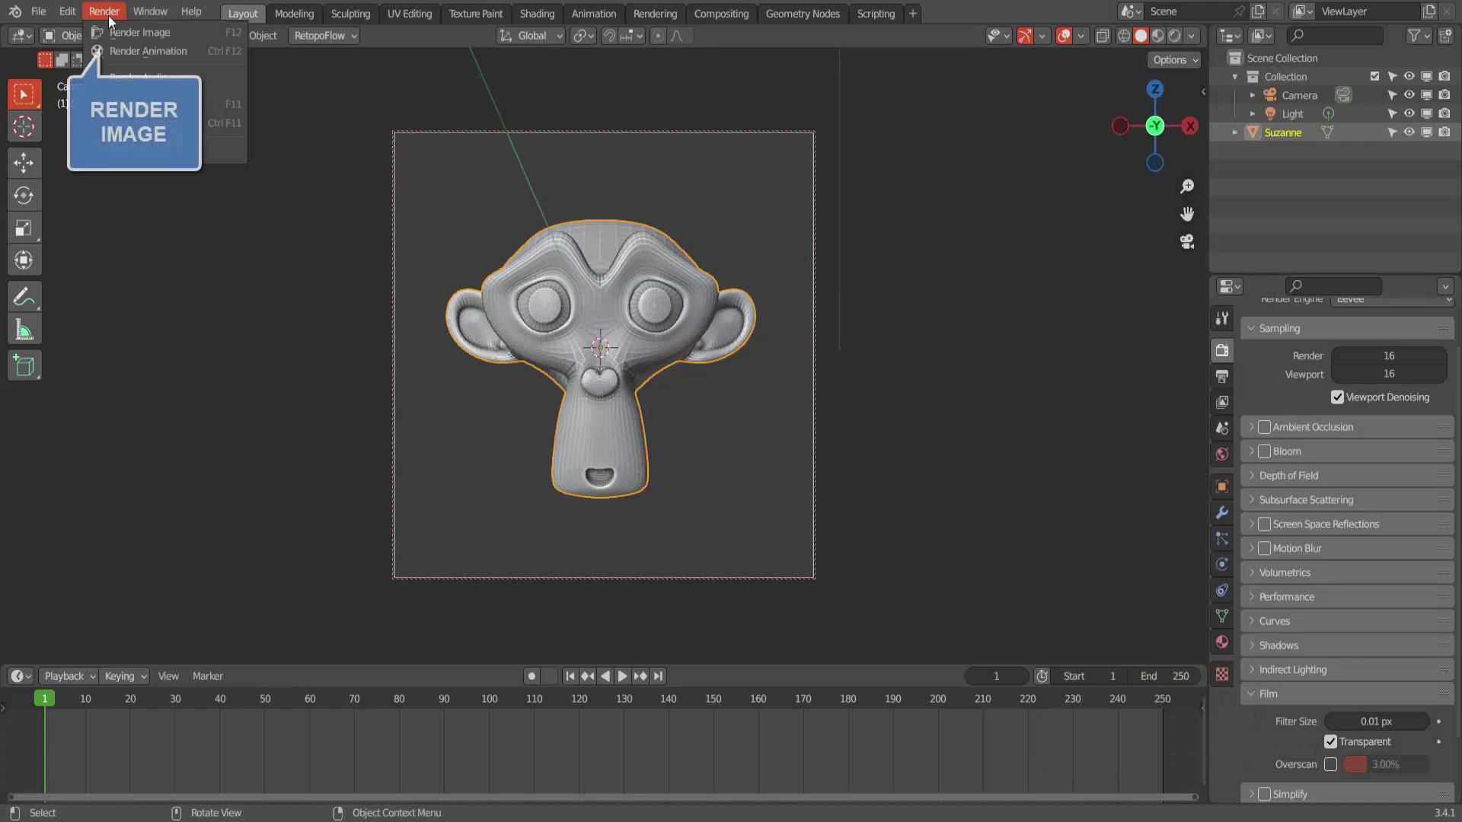
click(120, 32)
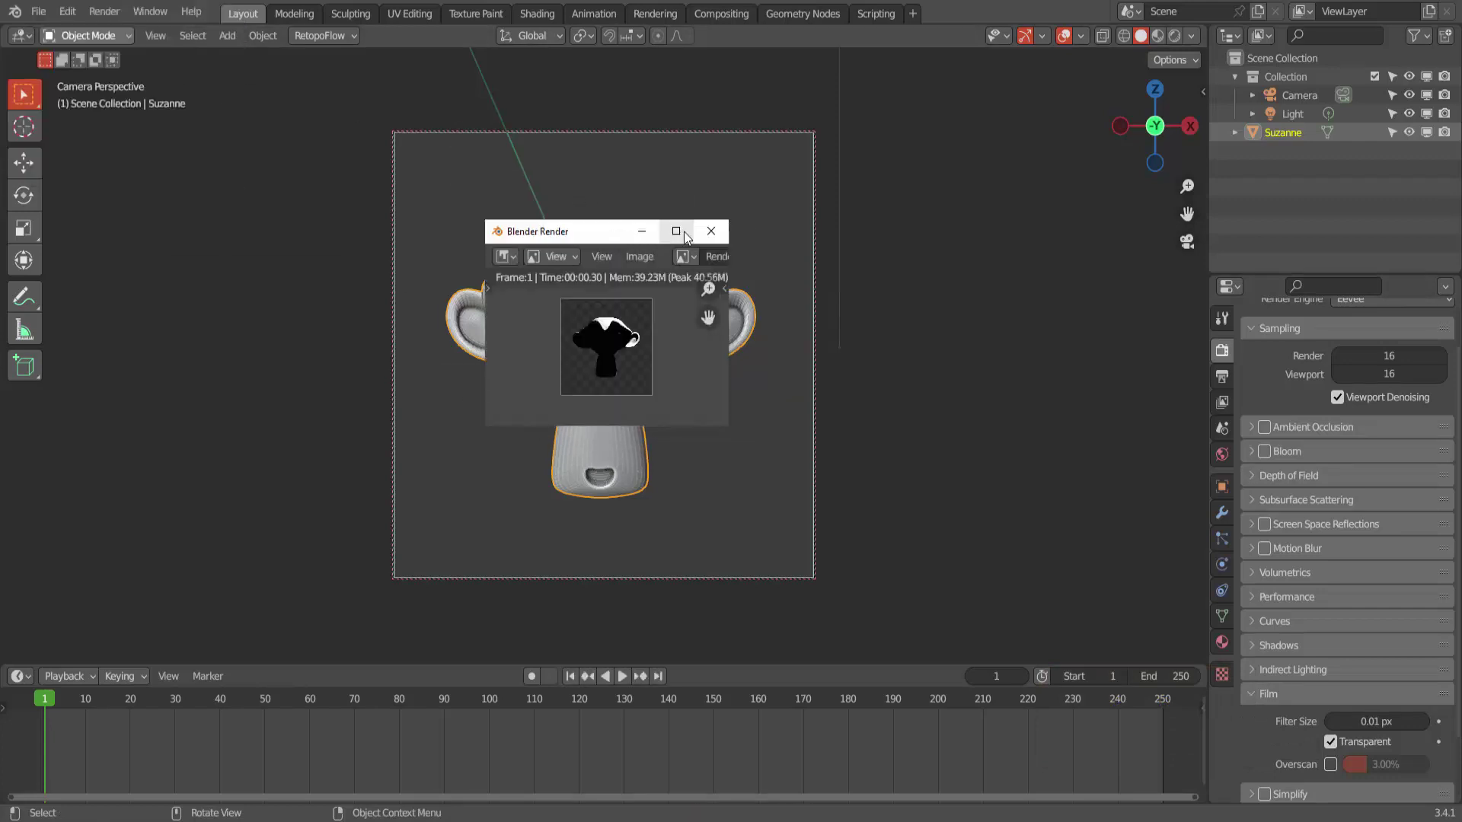
click(676, 233)
scroll(875, 491, up, 9)
scroll(885, 492, down, 1)
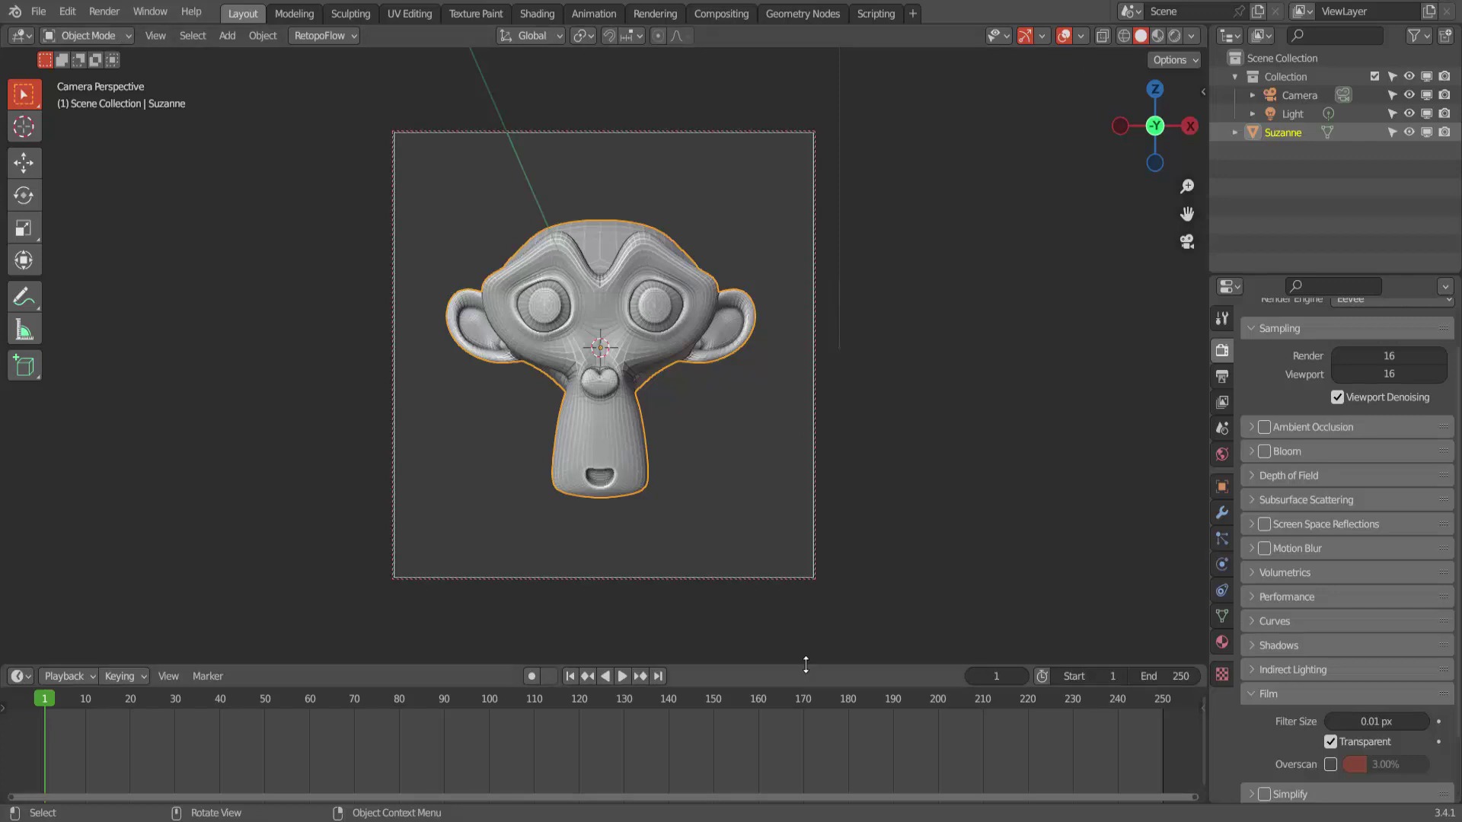
Enlarge the timeline area upward and switch it to the Shader Editor
drag(805, 670, 851, 496)
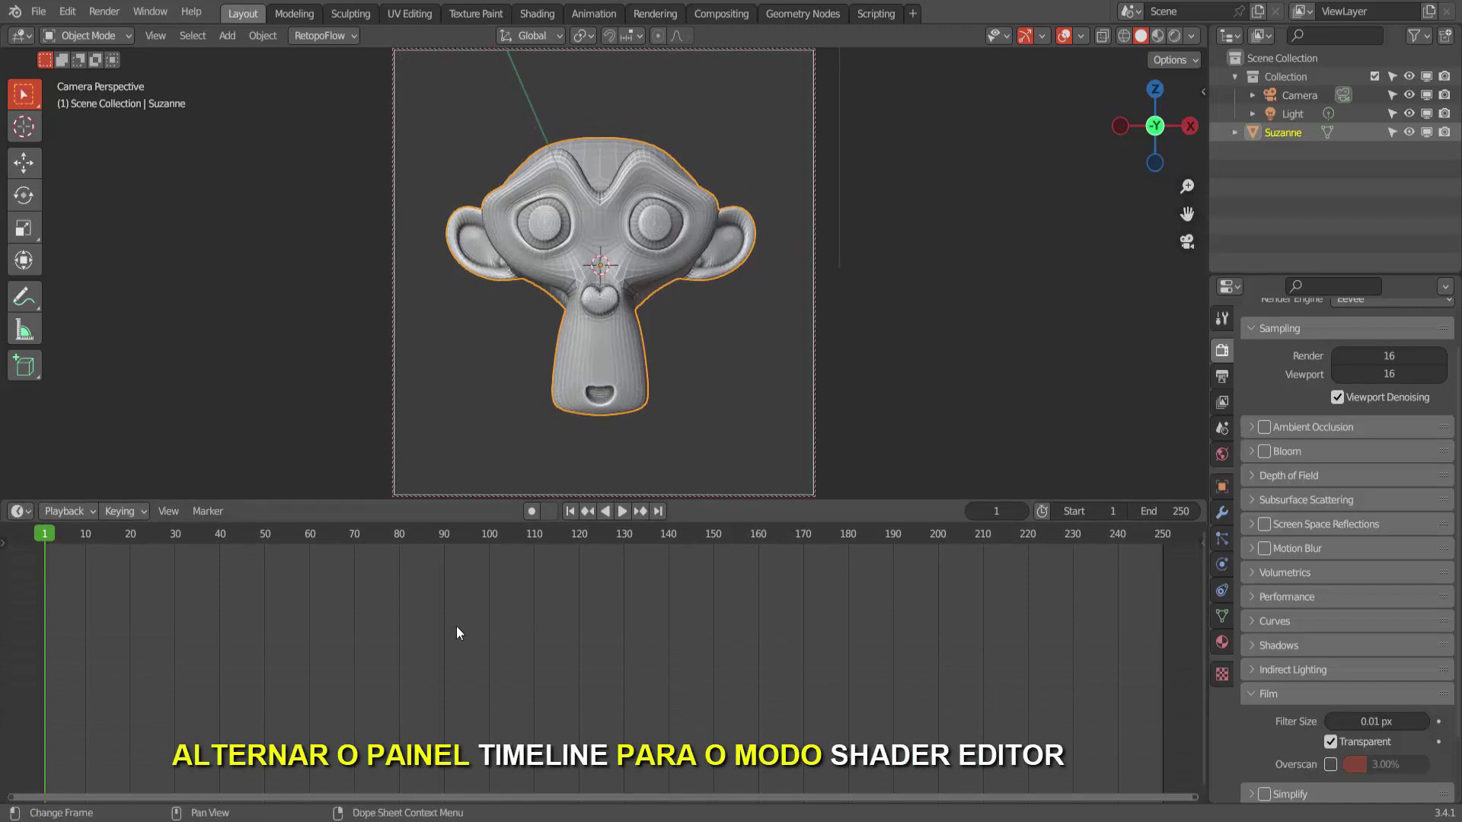
click(20, 511)
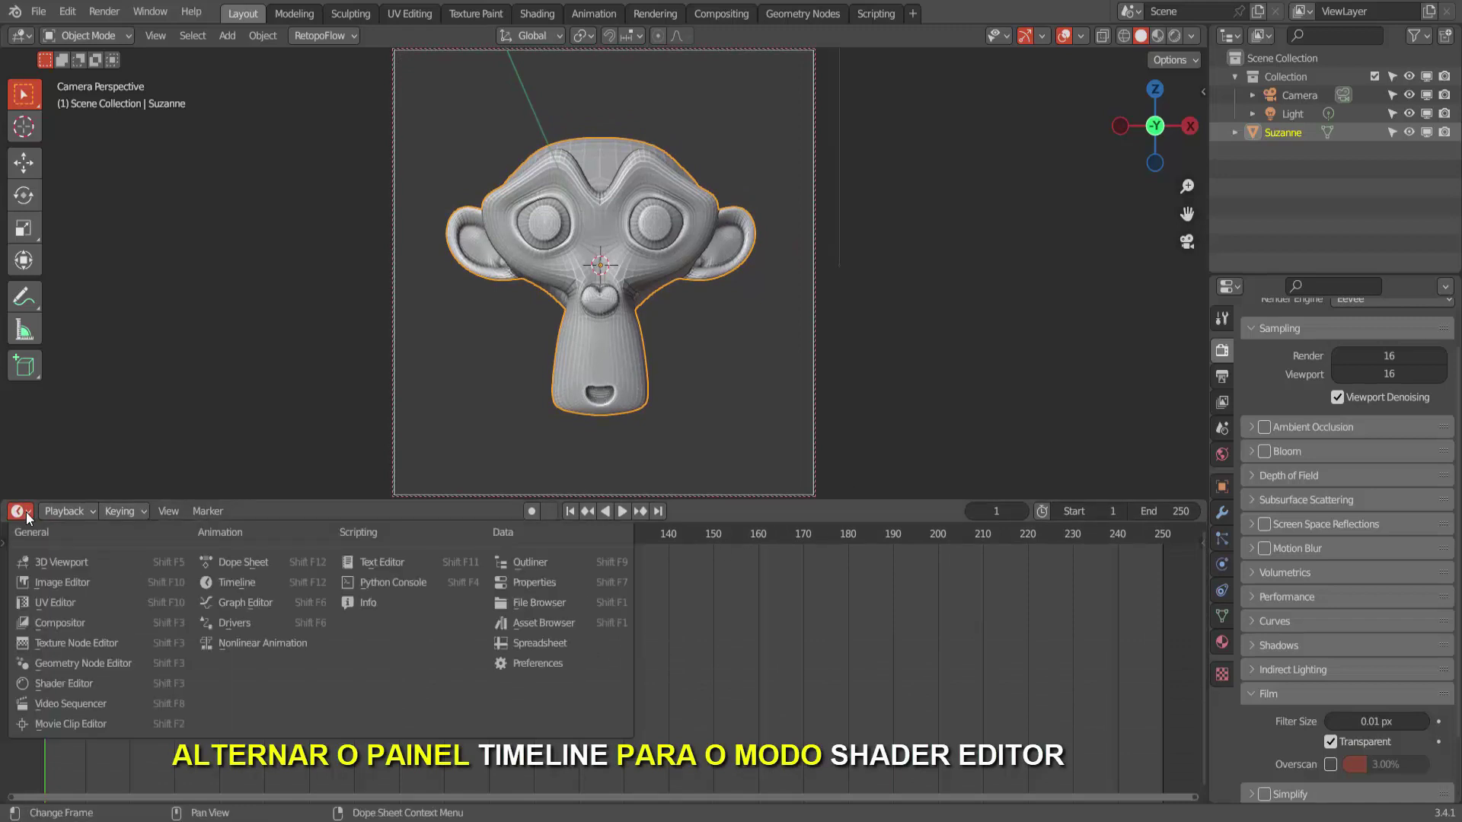
click(67, 680)
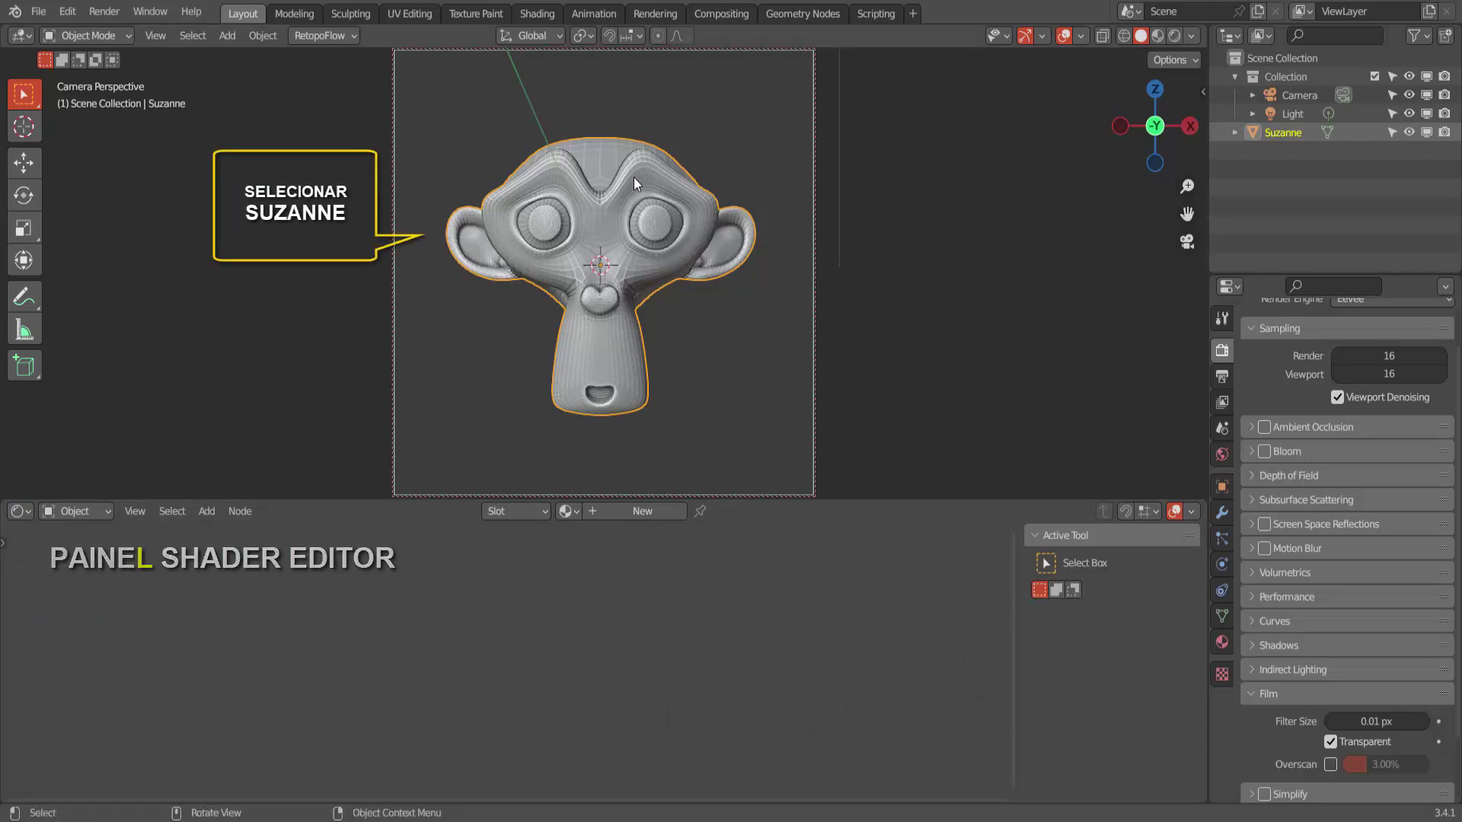
Create a new material for the monkey head and delete its Principled BSDF node
click(643, 512)
scroll(400, 665, up, 5)
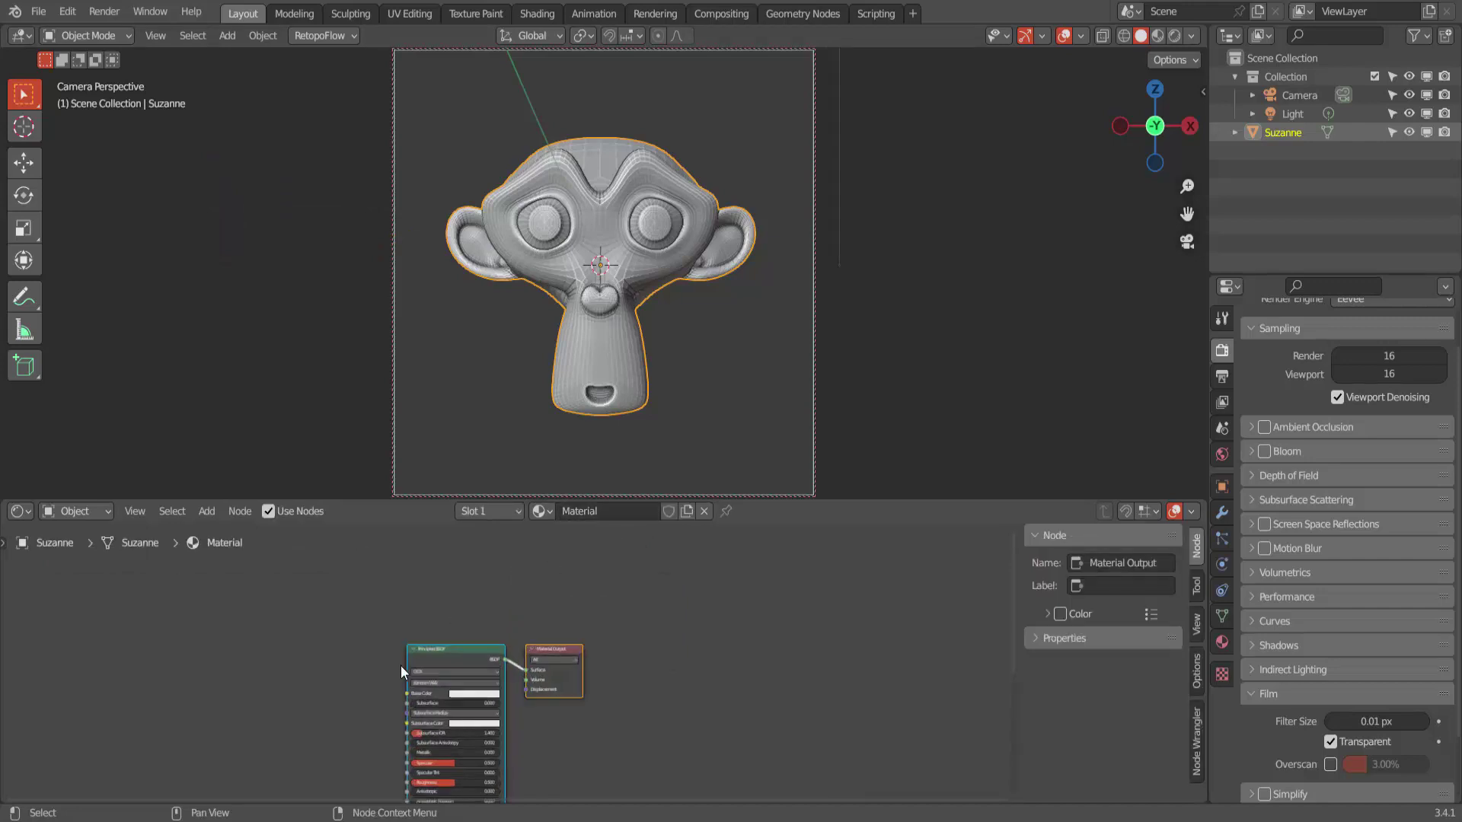
drag(416, 645, 733, 541)
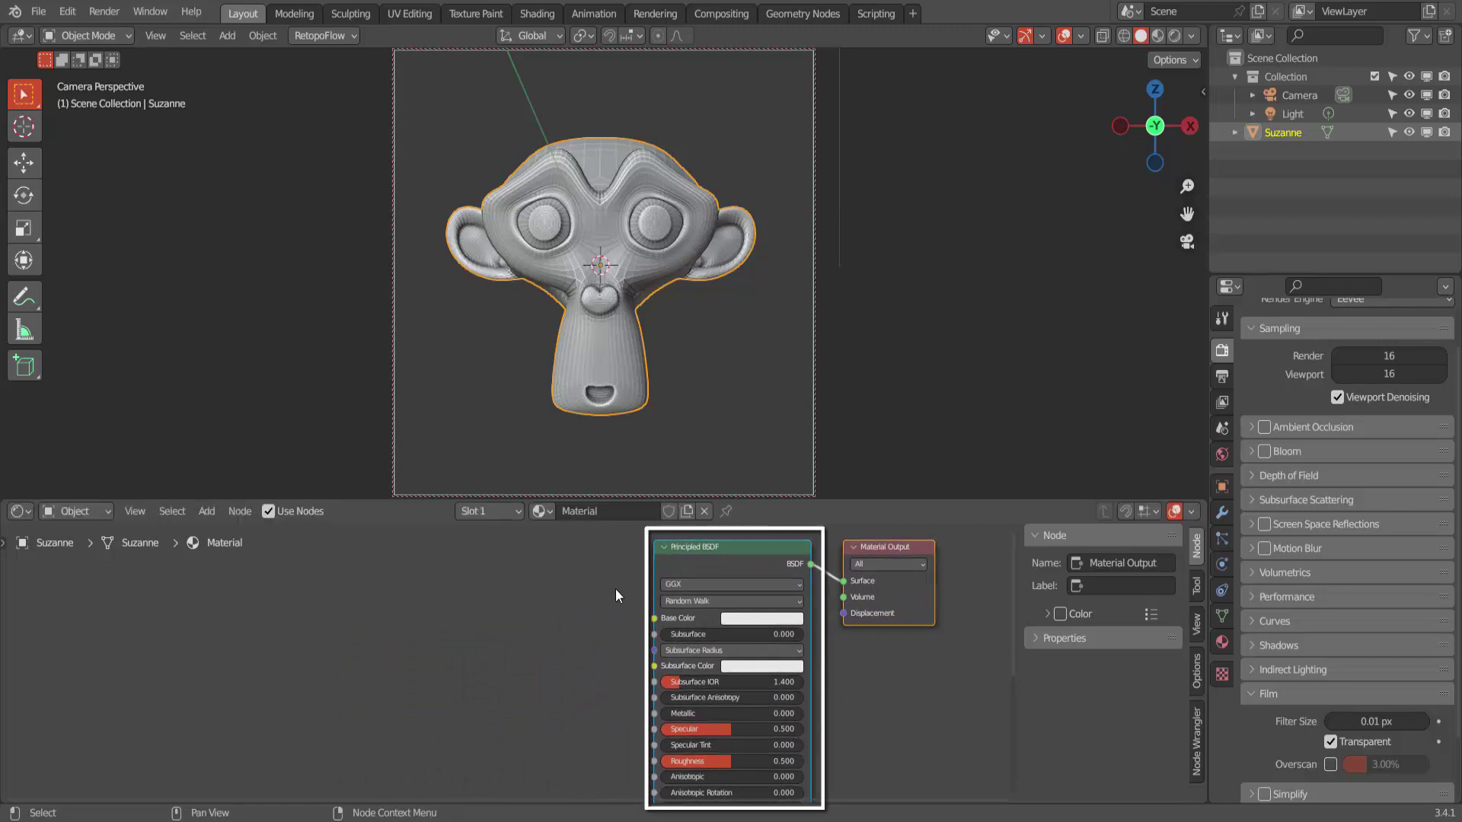
click(717, 549)
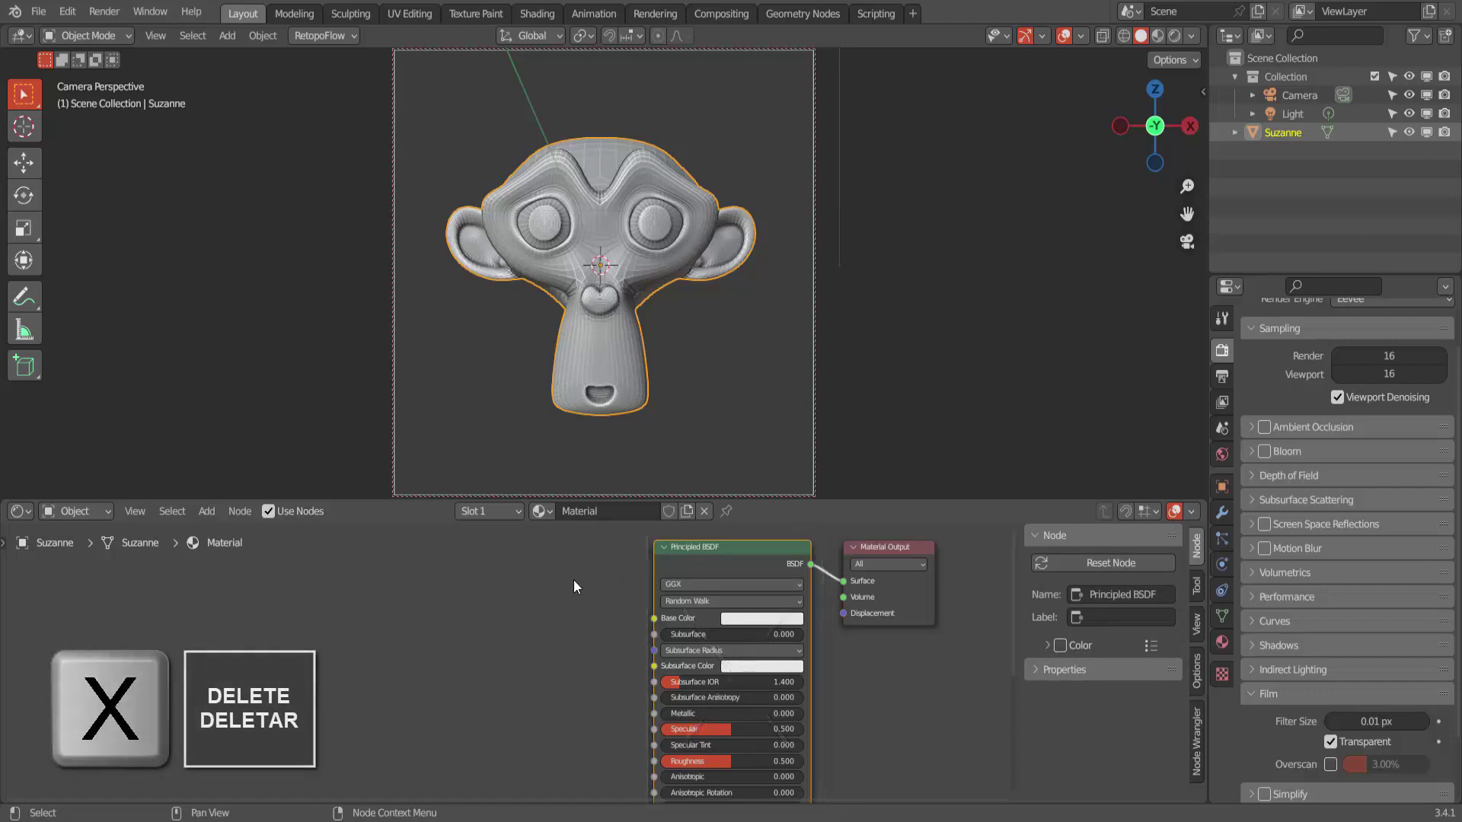
key(x)
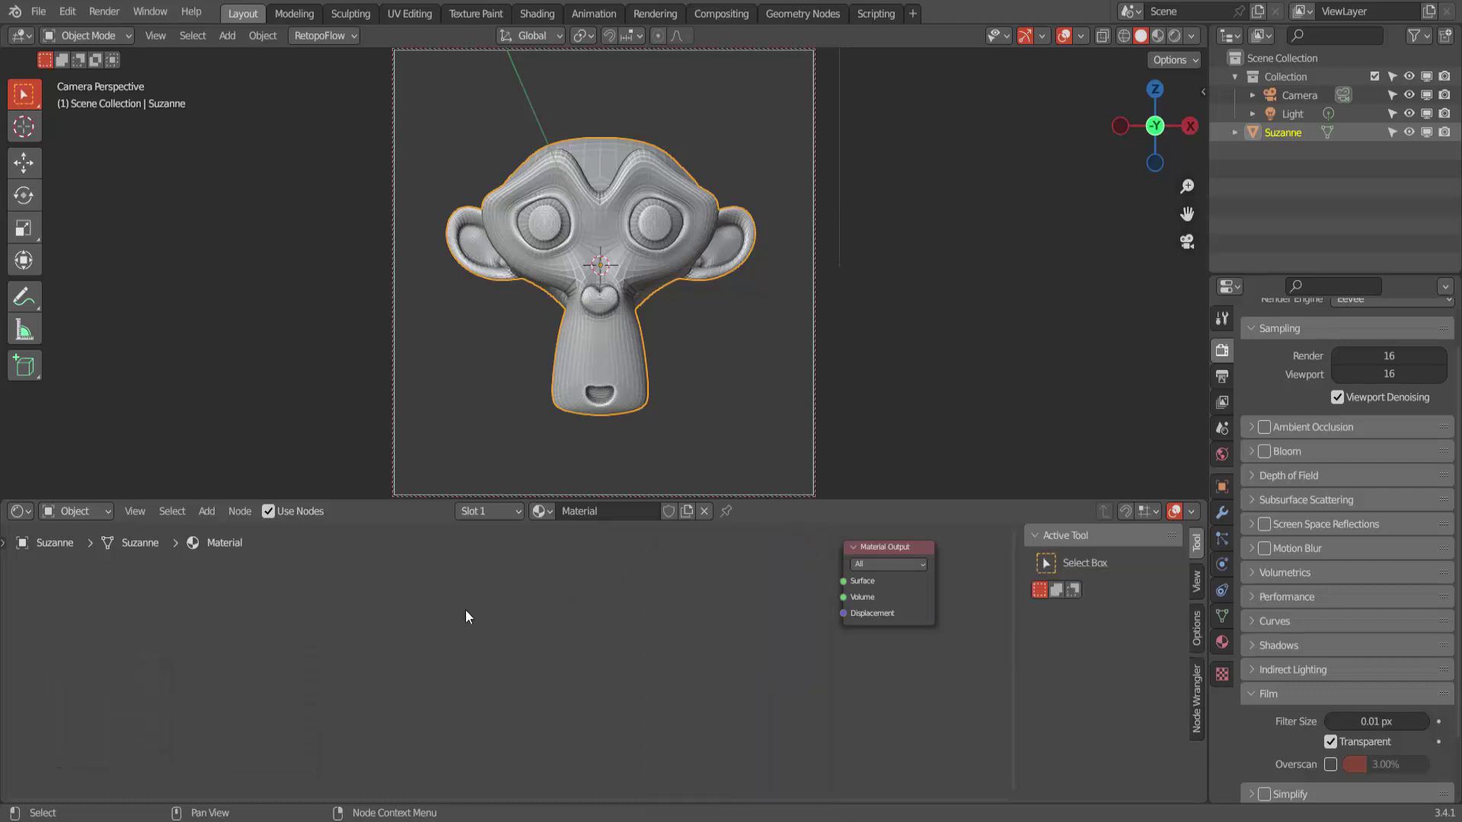
Add a Diffuse BSDF node connected to the Material Output's Surface input, and switch the viewport to Rendered shading
click(206, 512)
mouse_move(228, 598)
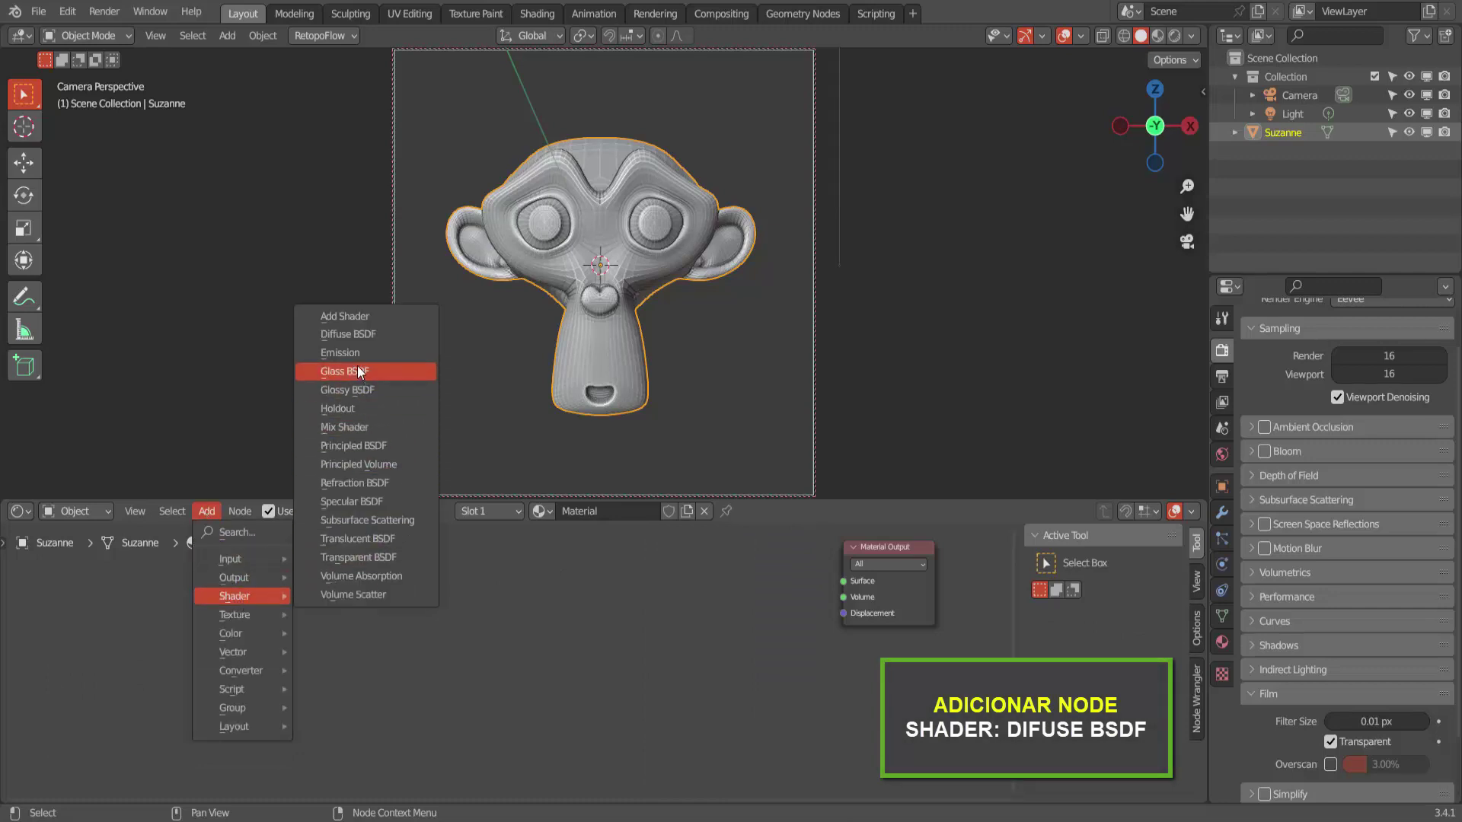
click(351, 335)
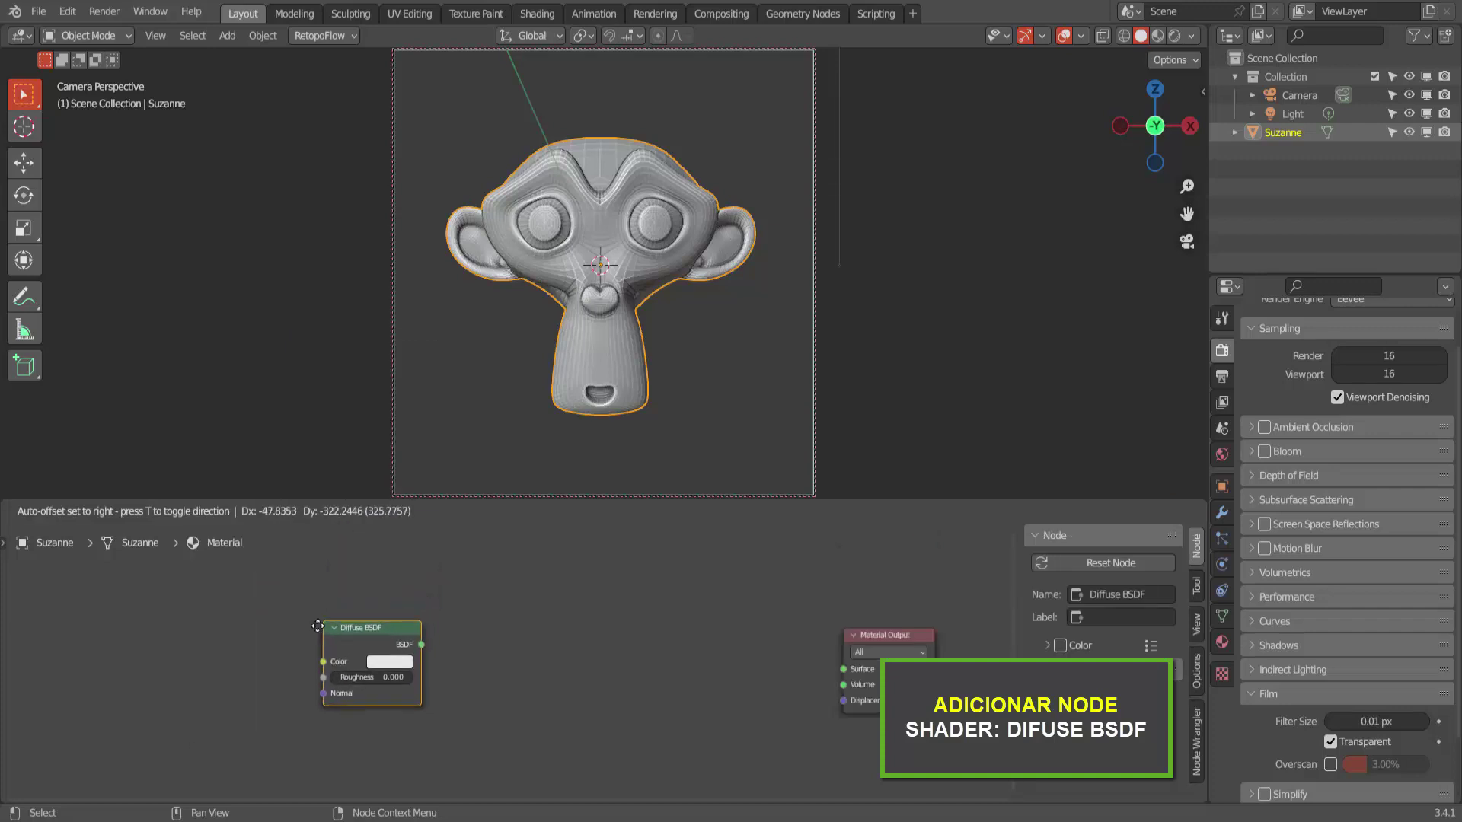
click(307, 628)
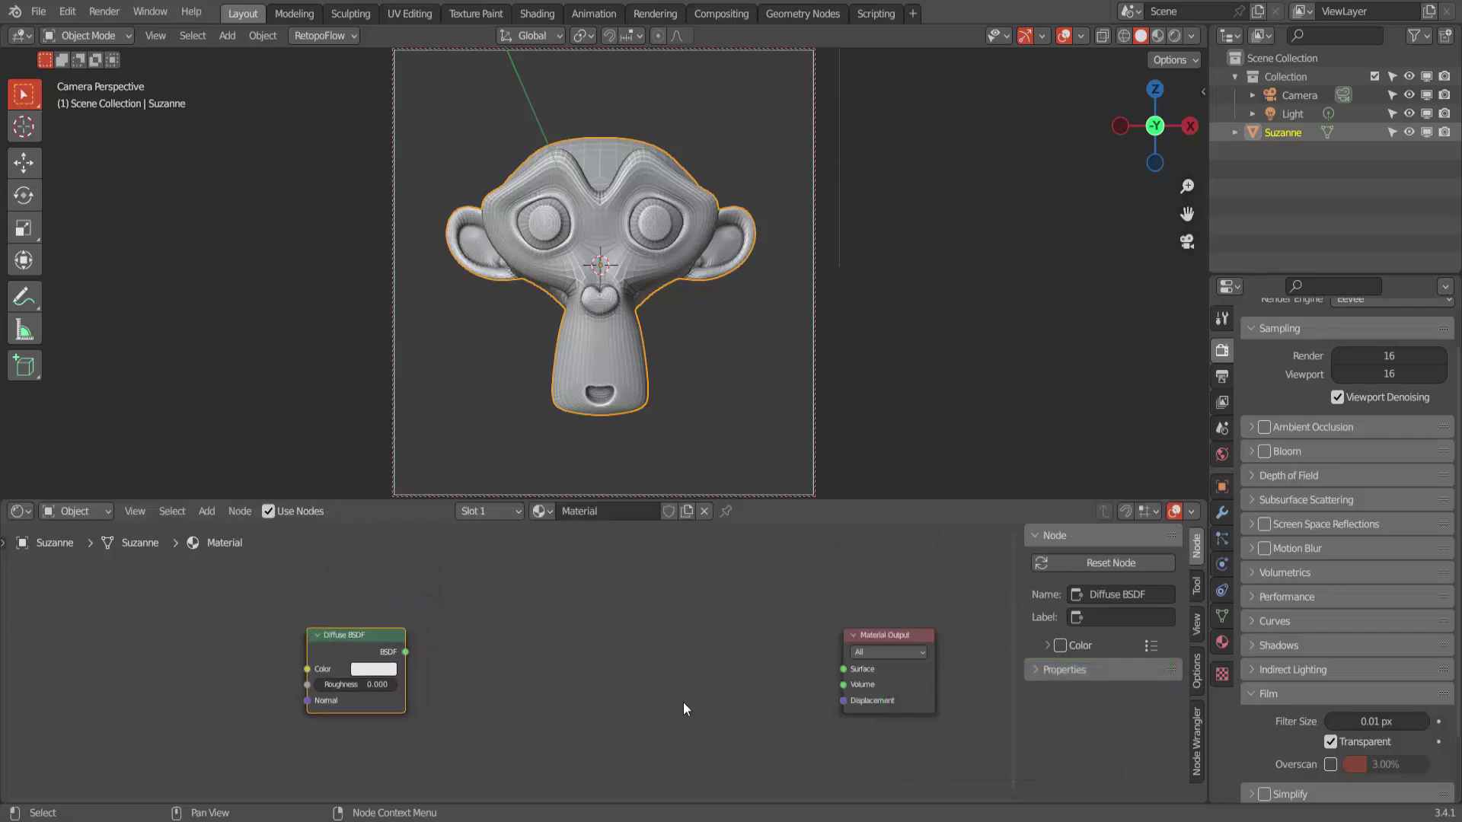
middle_drag(683, 702, 632, 650)
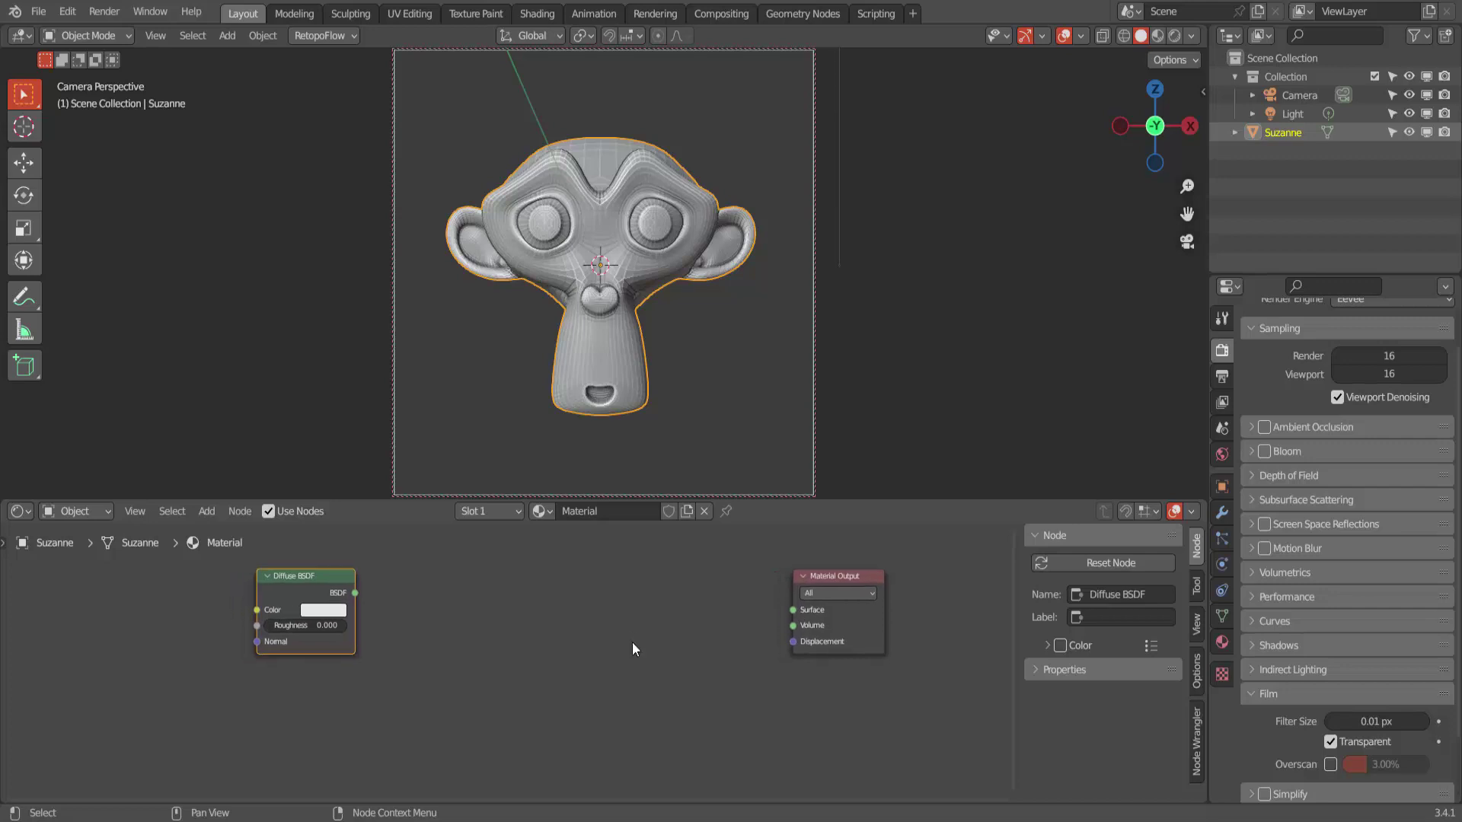
drag(355, 593, 791, 610)
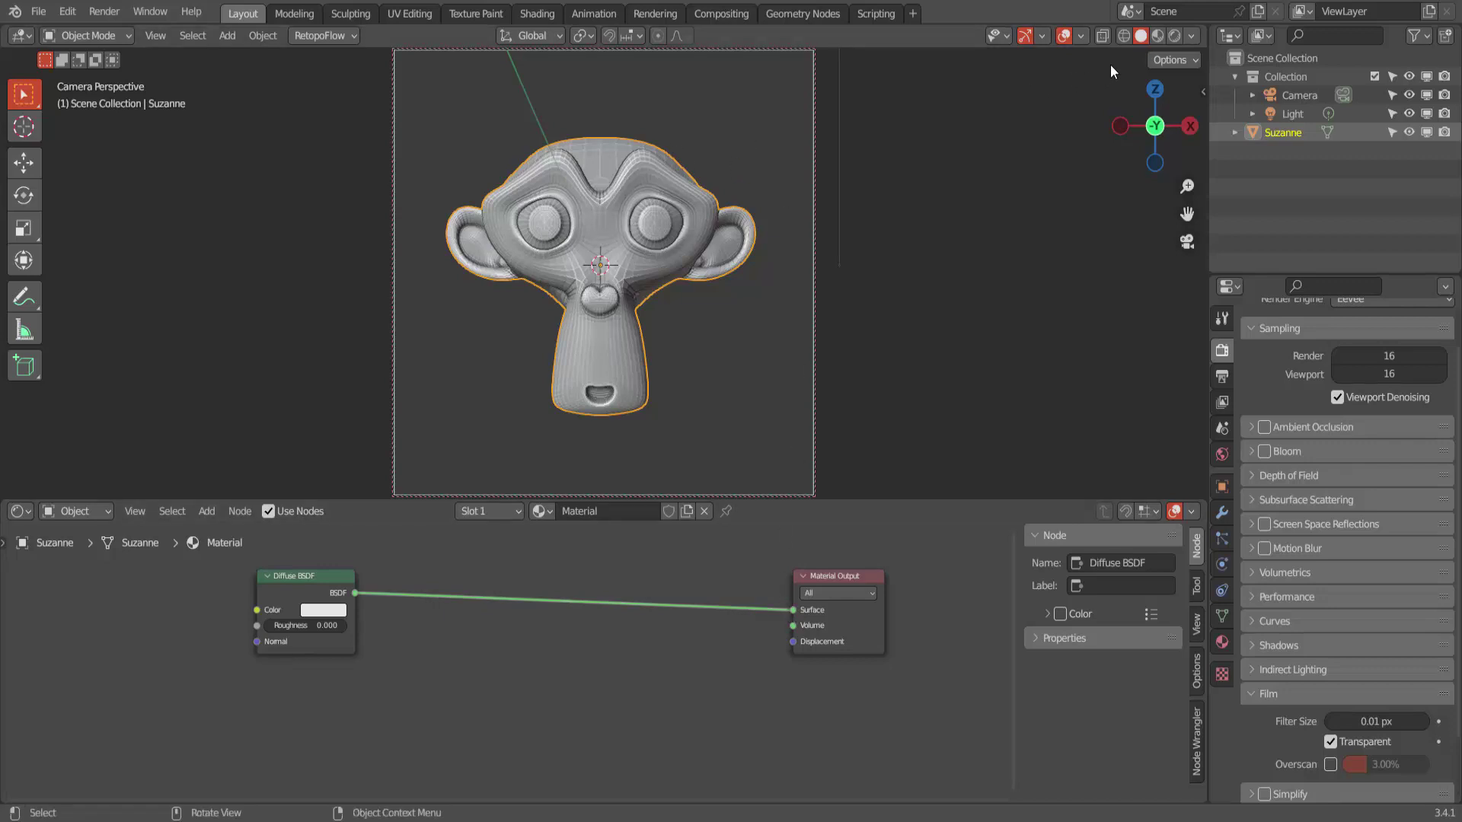
click(1181, 35)
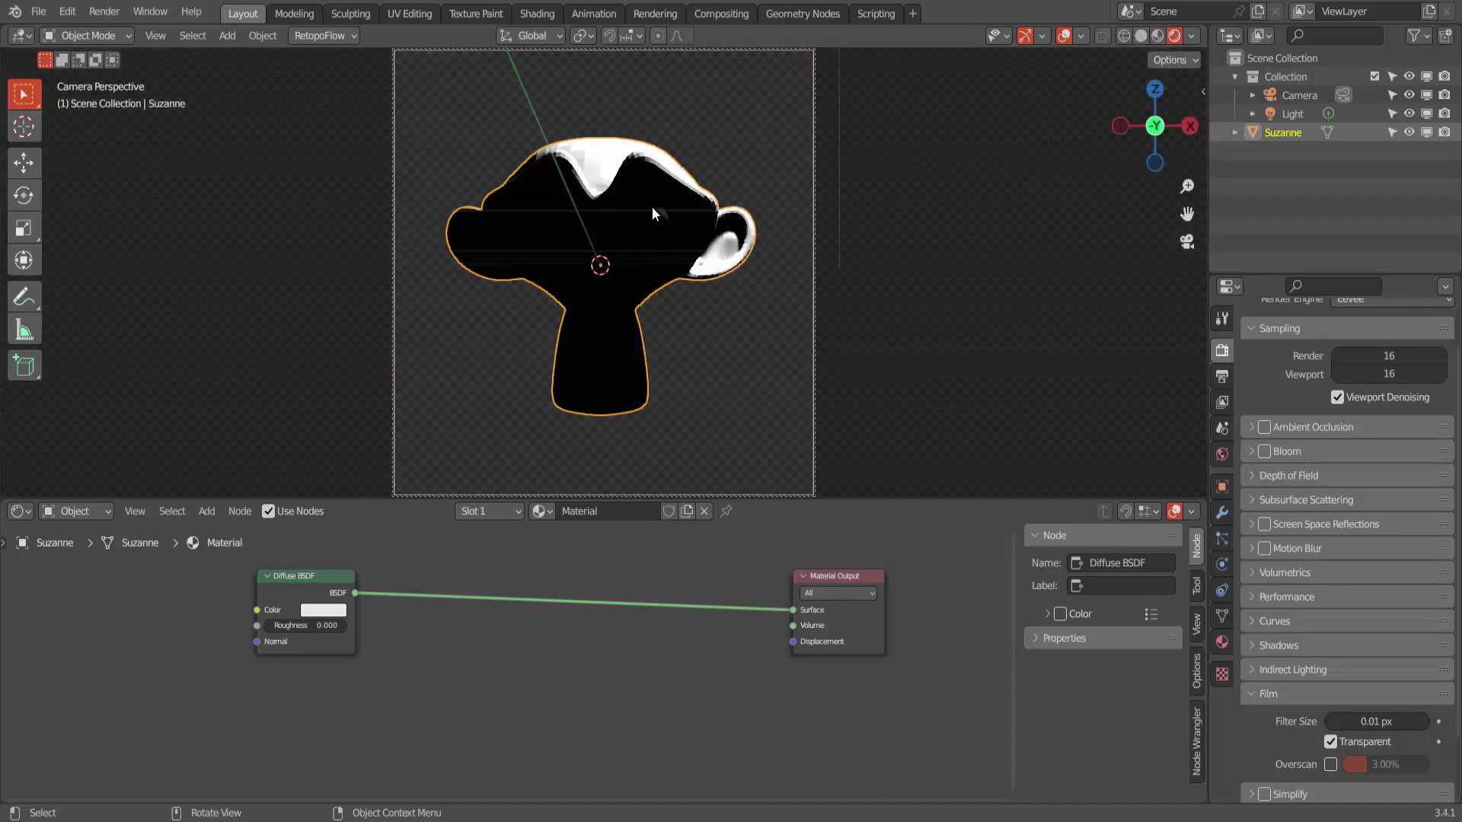
Insert a Shader to RGB node into the link between the Diffuse BSDF and the Material Output
drag(294, 574, 274, 588)
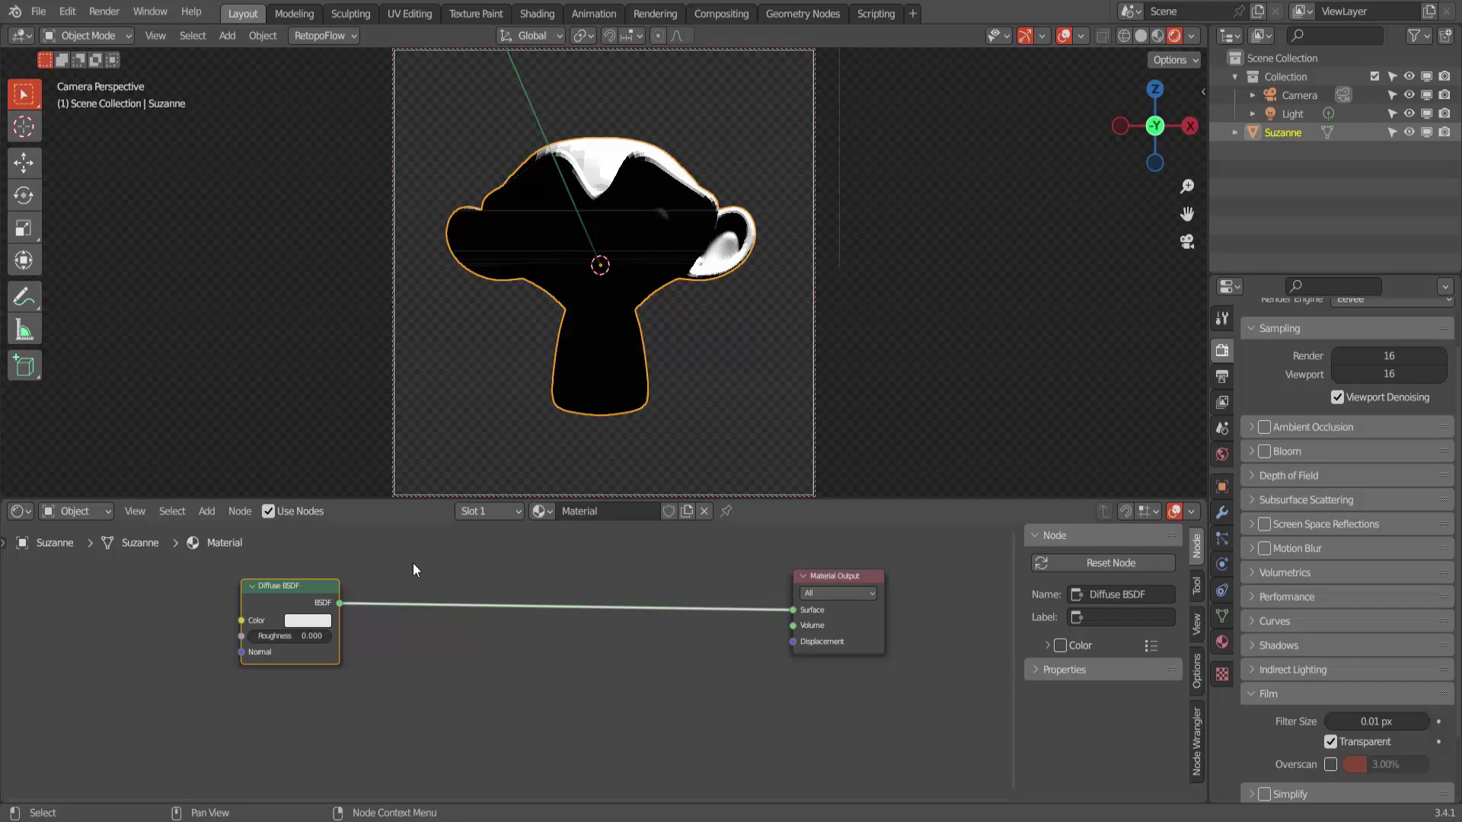
click(213, 513)
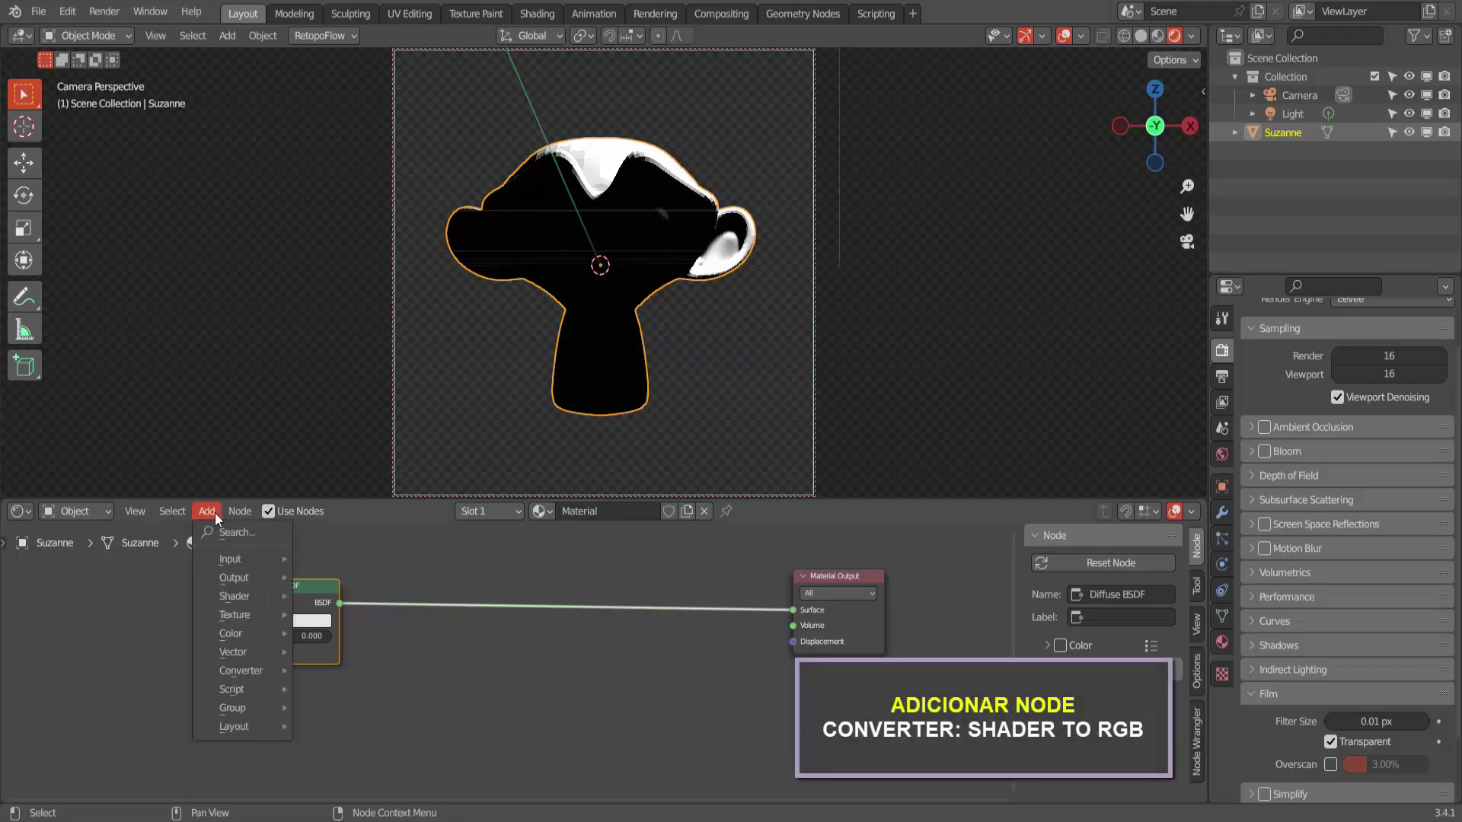
mouse_move(240, 672)
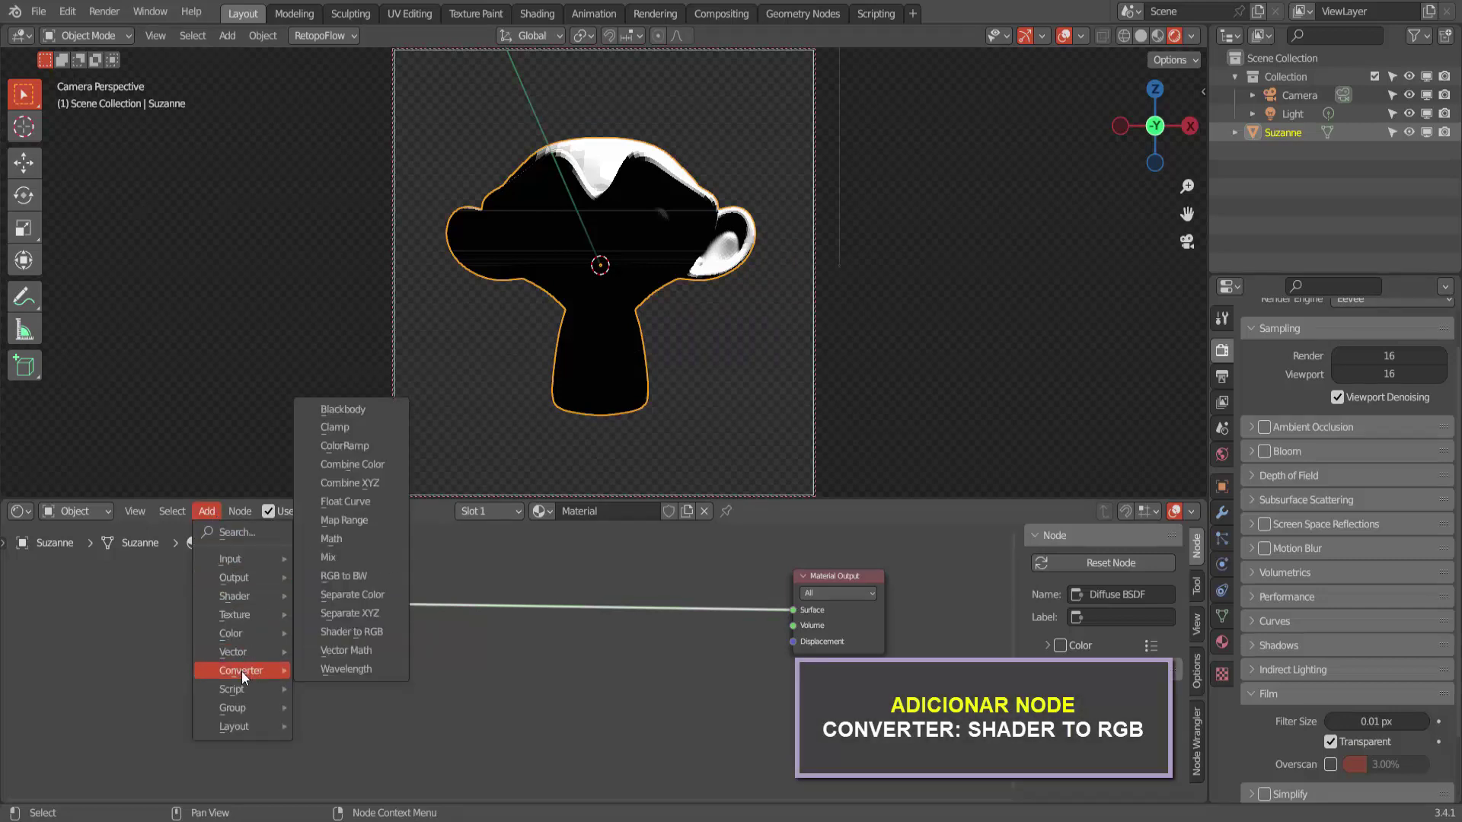
click(351, 633)
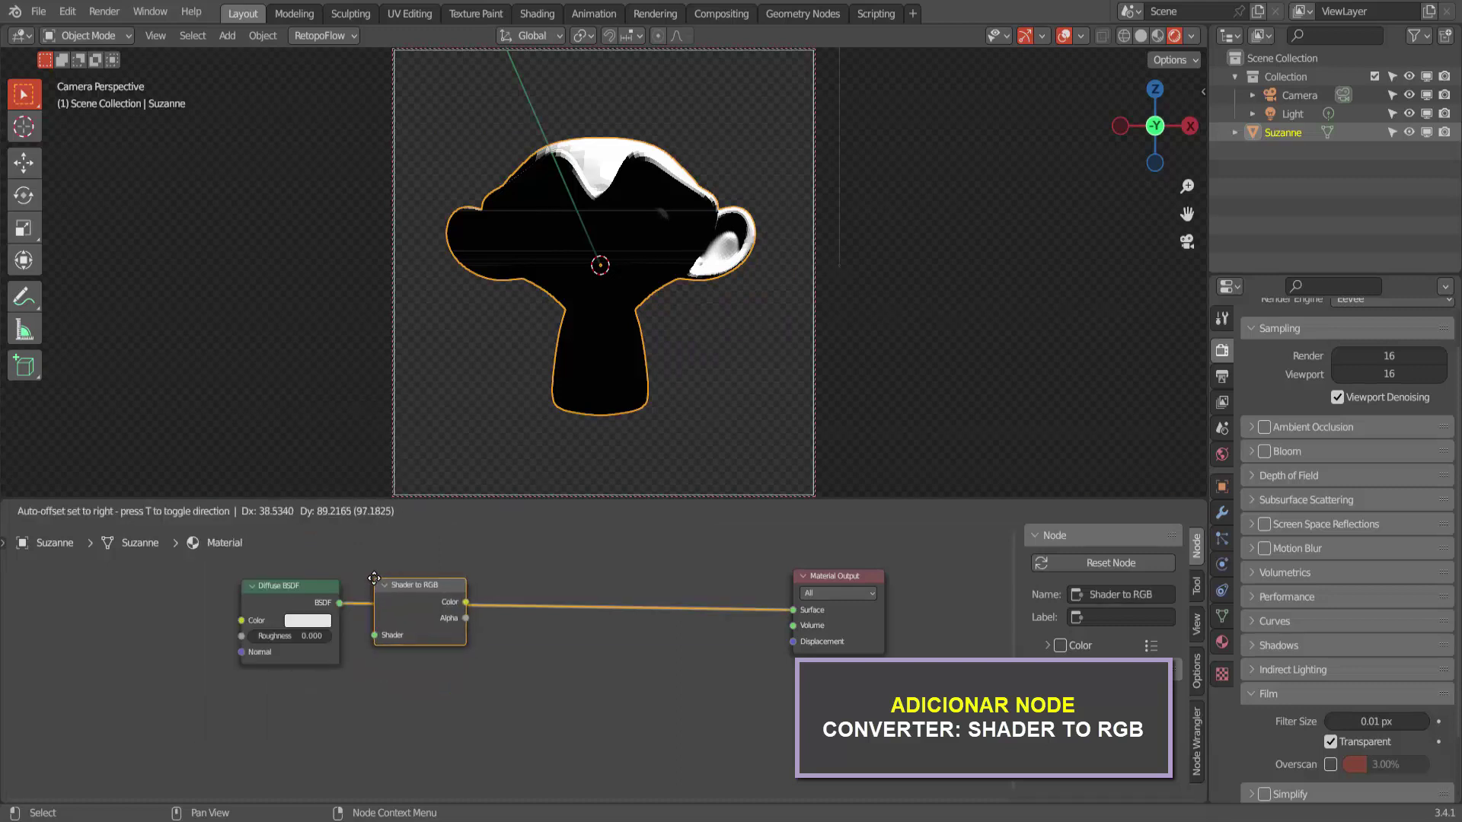
click(374, 578)
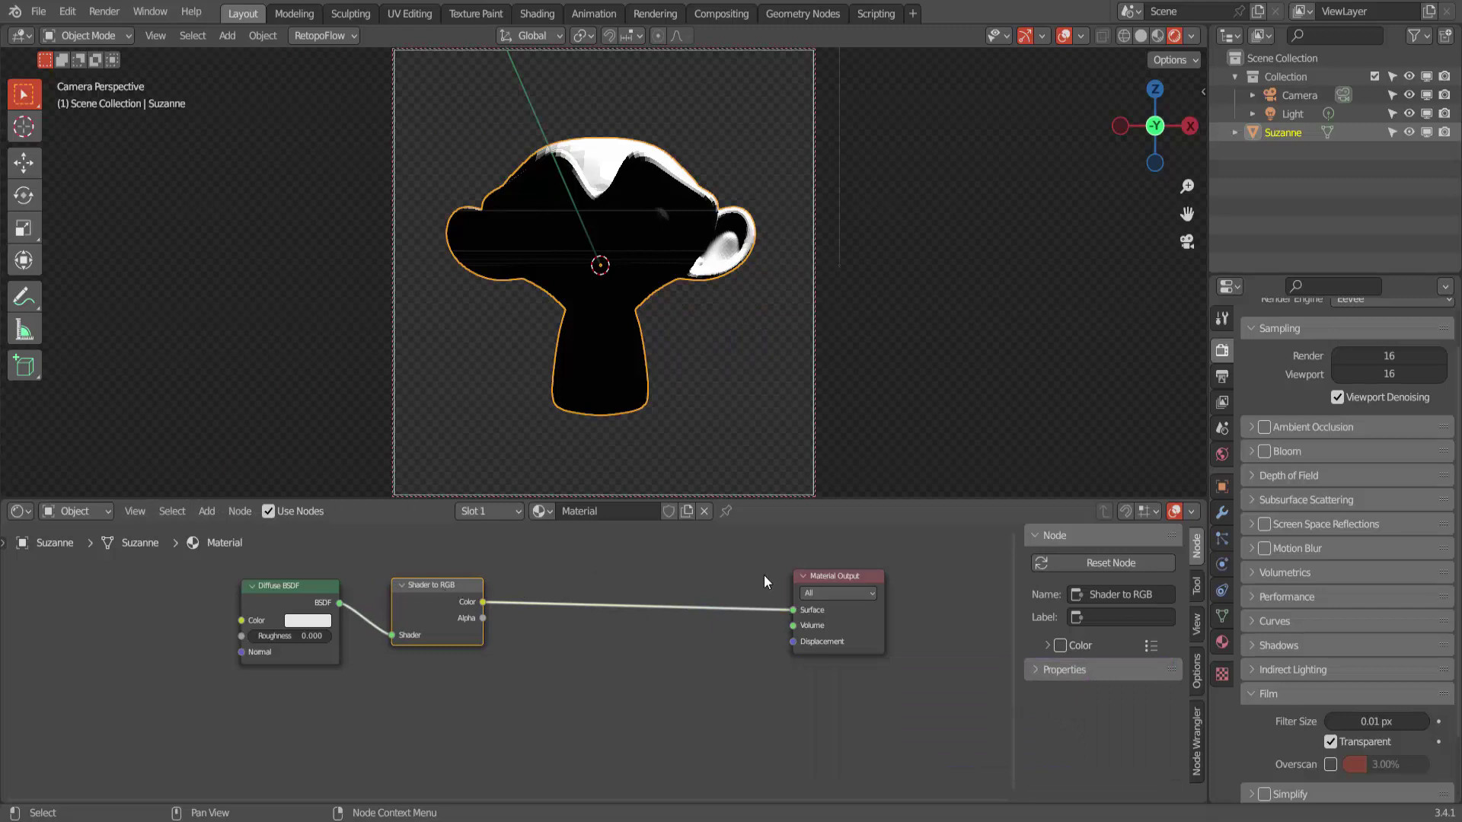
Insert a ColorRamp node into the link between Shader to RGB and the Material Output
click(206, 511)
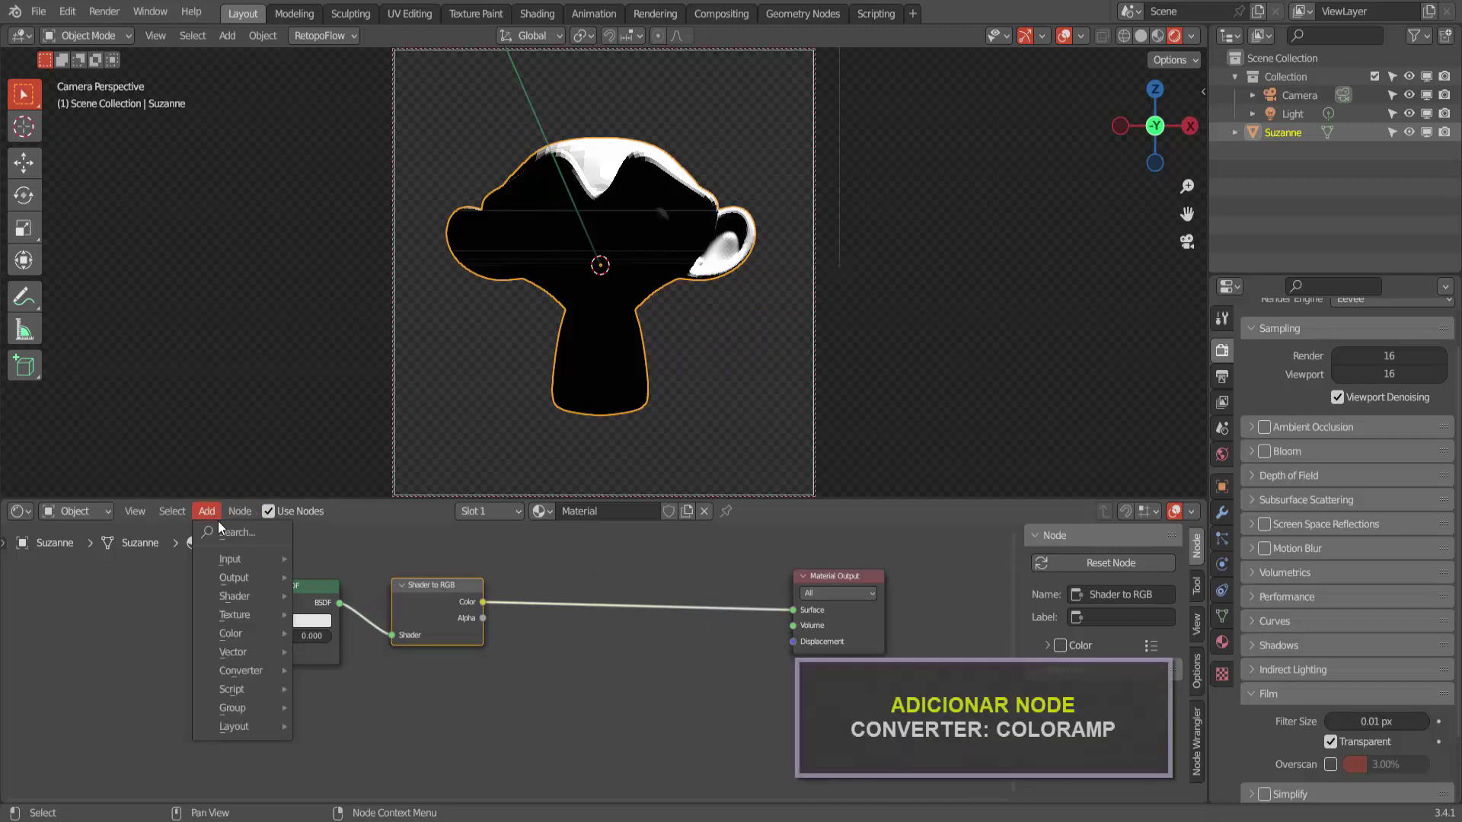
mouse_move(259, 676)
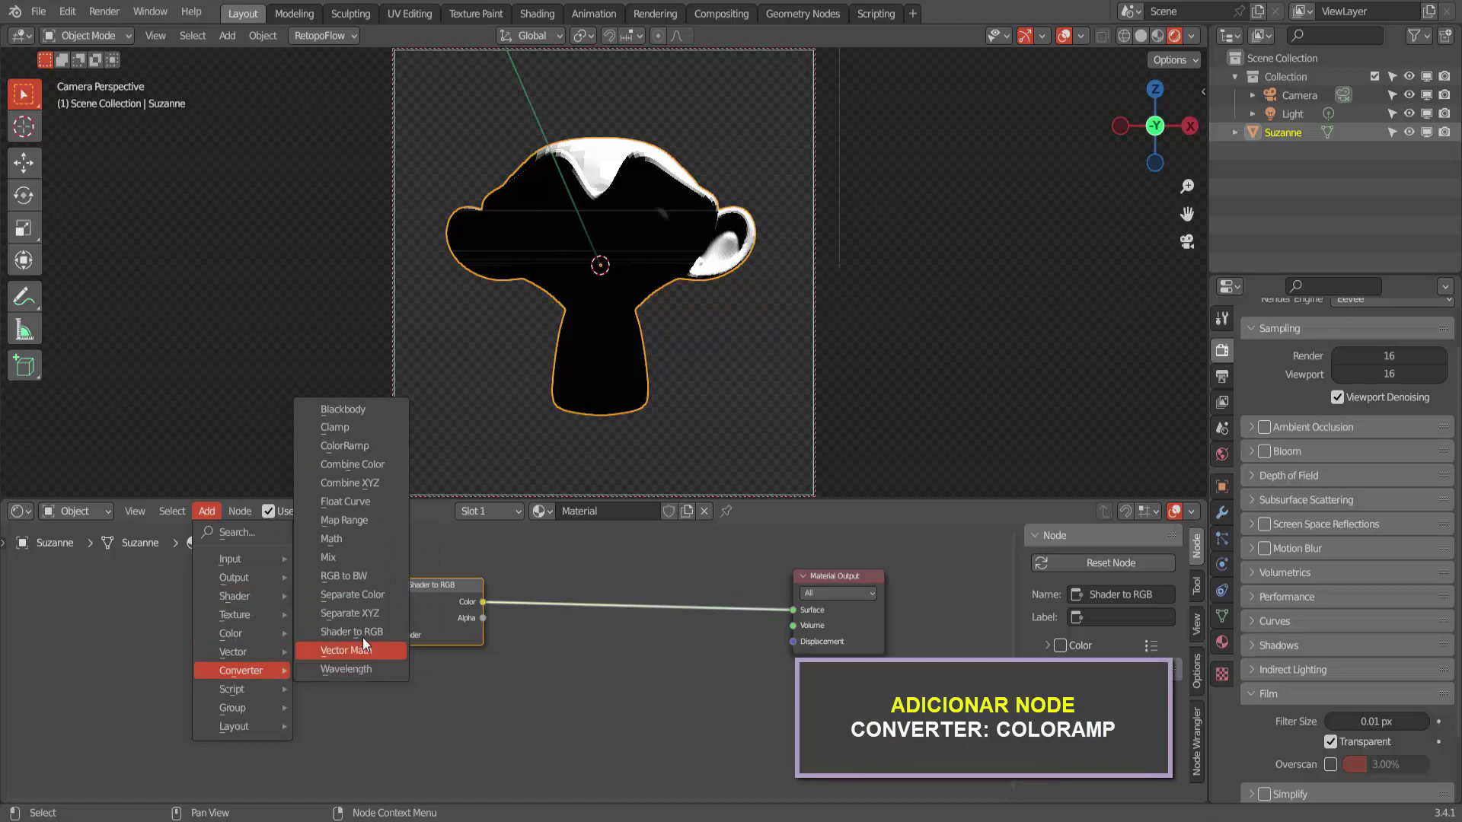
click(364, 447)
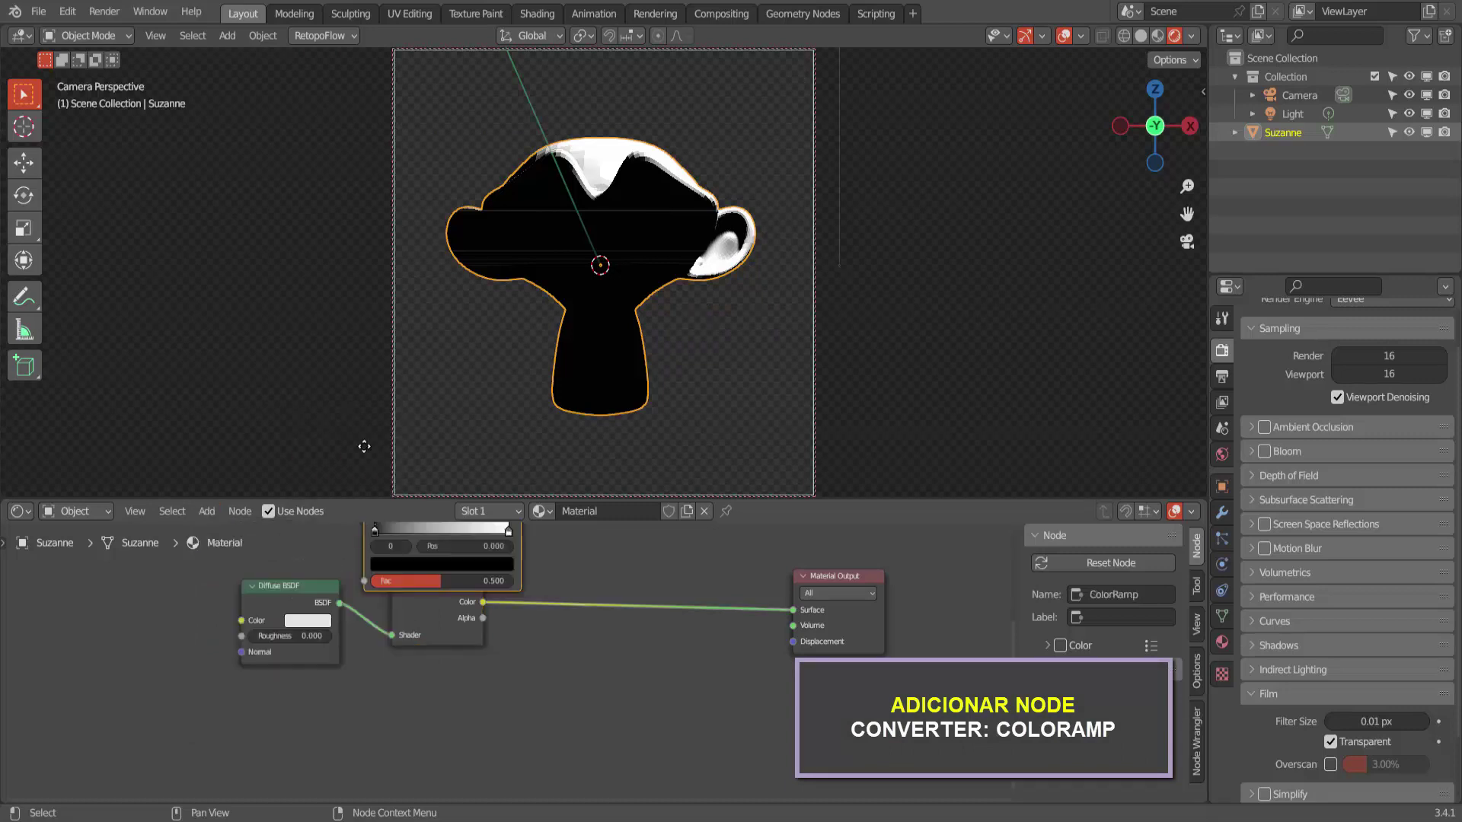
click(510, 606)
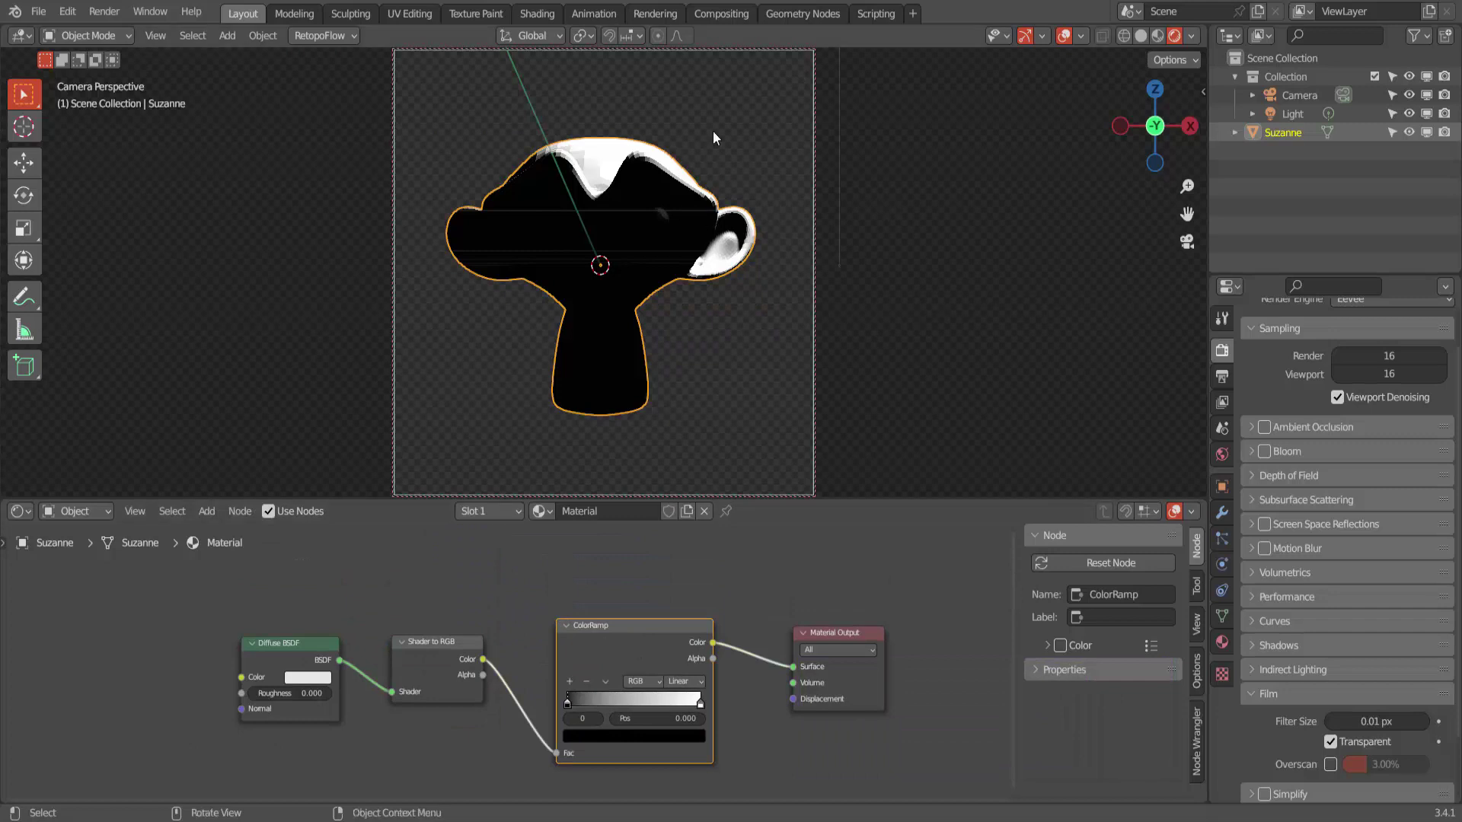
From the top view, move the light toward the monkey's face along Y and slightly inward along X, and check it through the camera
click(1156, 92)
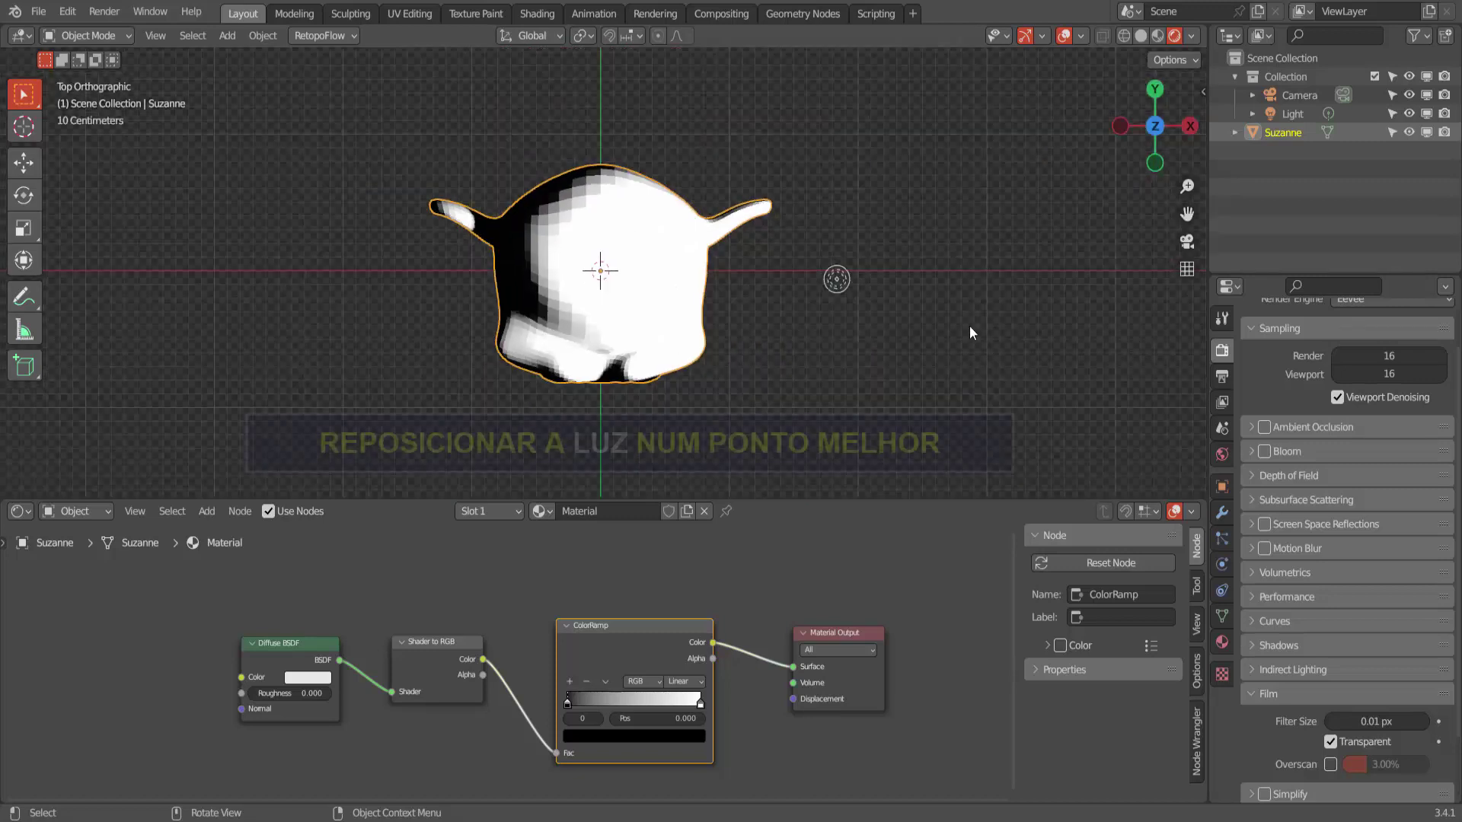
click(837, 279)
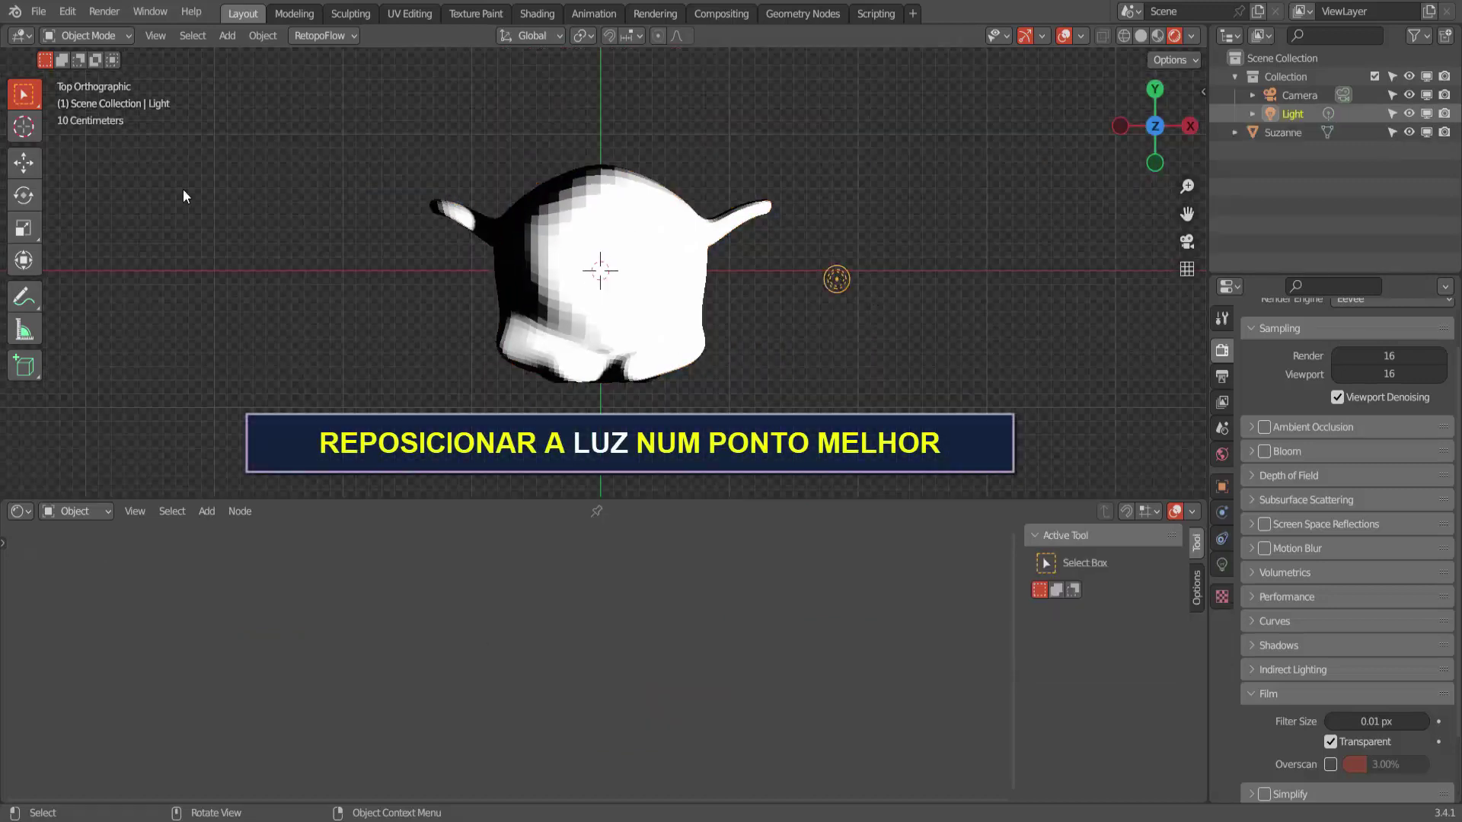
click(23, 163)
drag(847, 207, 847, 292)
drag(883, 364, 838, 364)
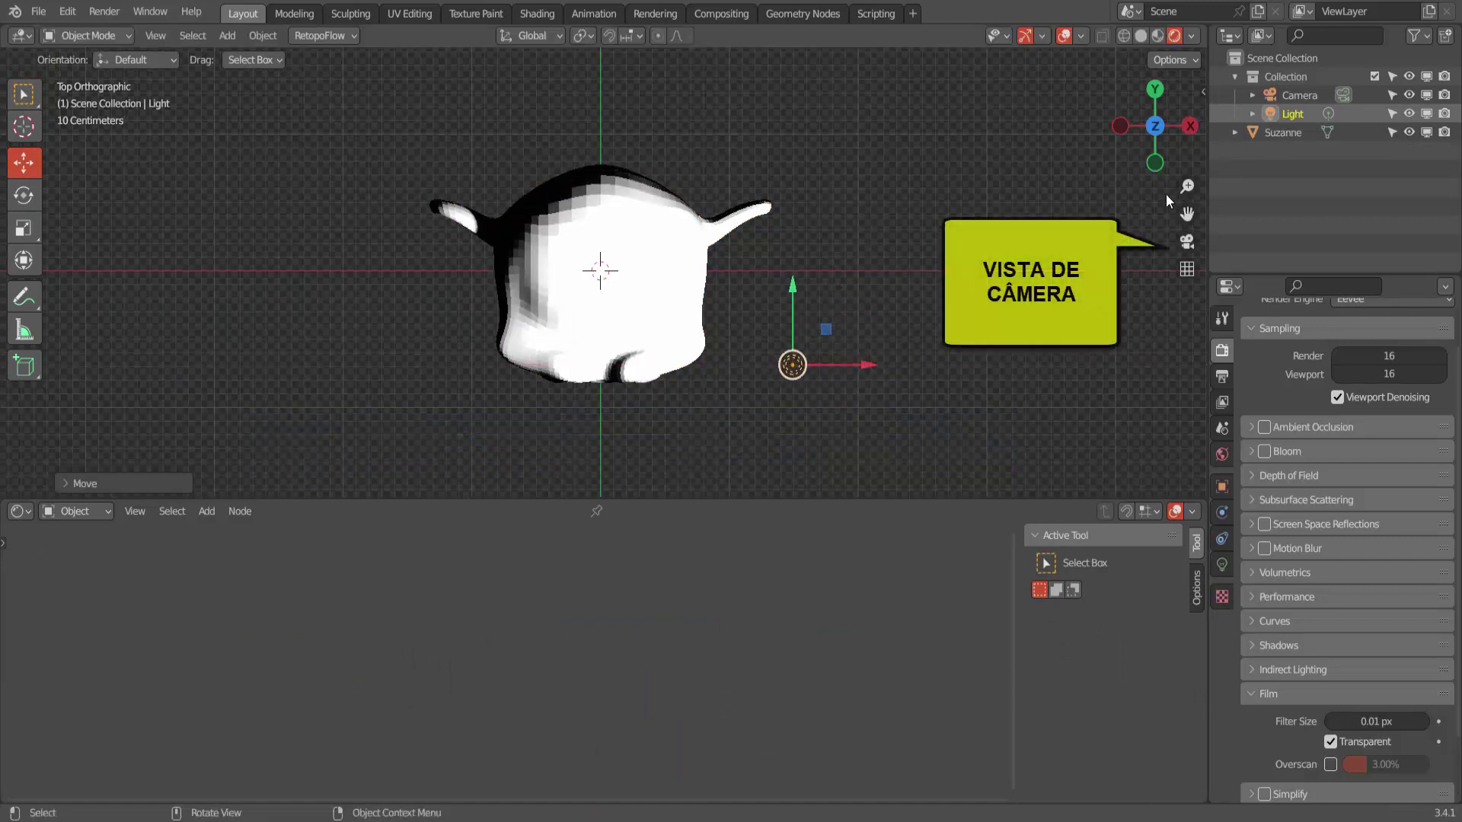
click(1187, 243)
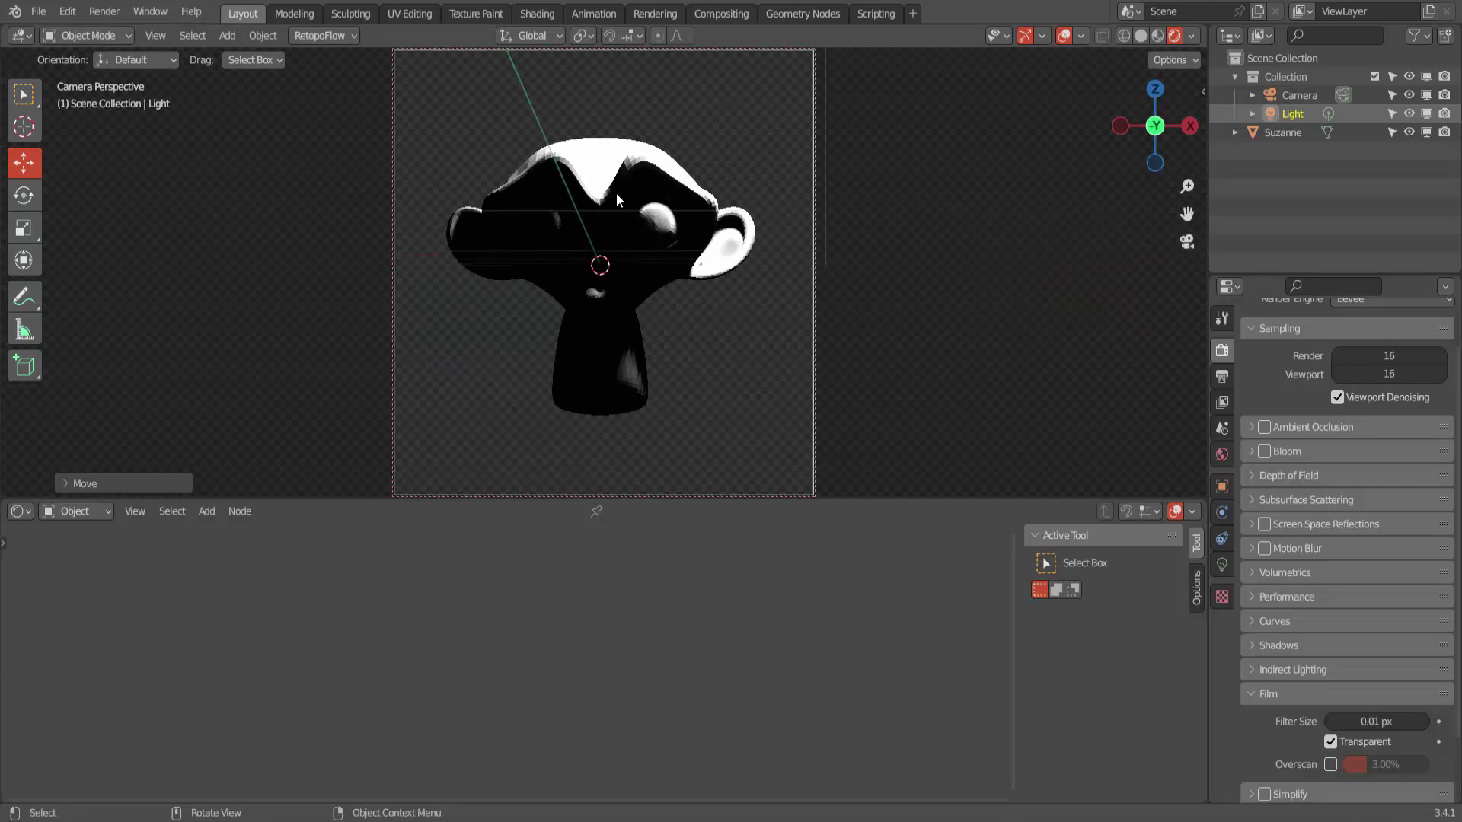
From the top view, move the light farther in front of the face along Y, and return to the camera view
click(1185, 239)
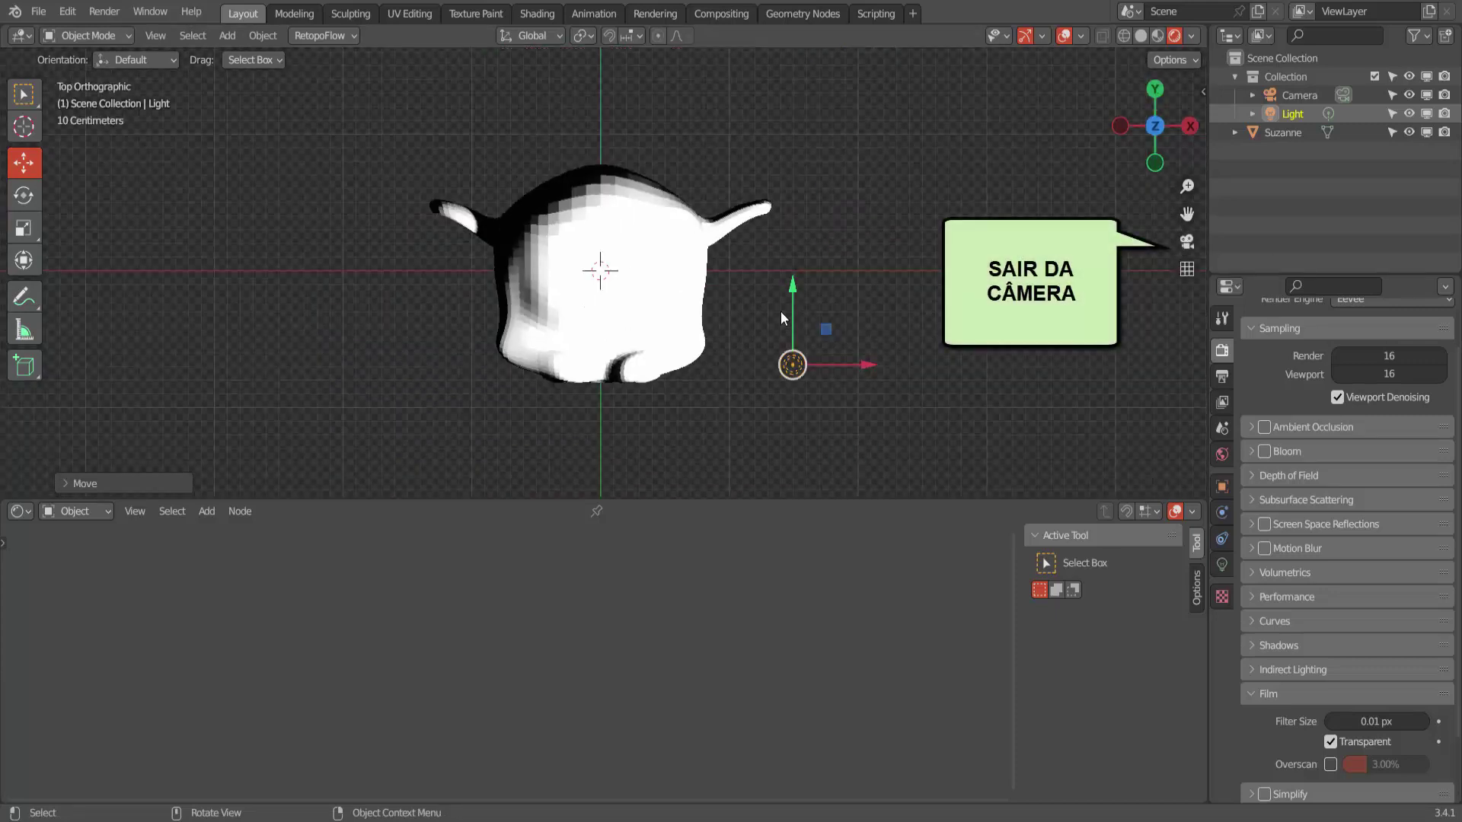
drag(795, 280, 791, 358)
click(1187, 241)
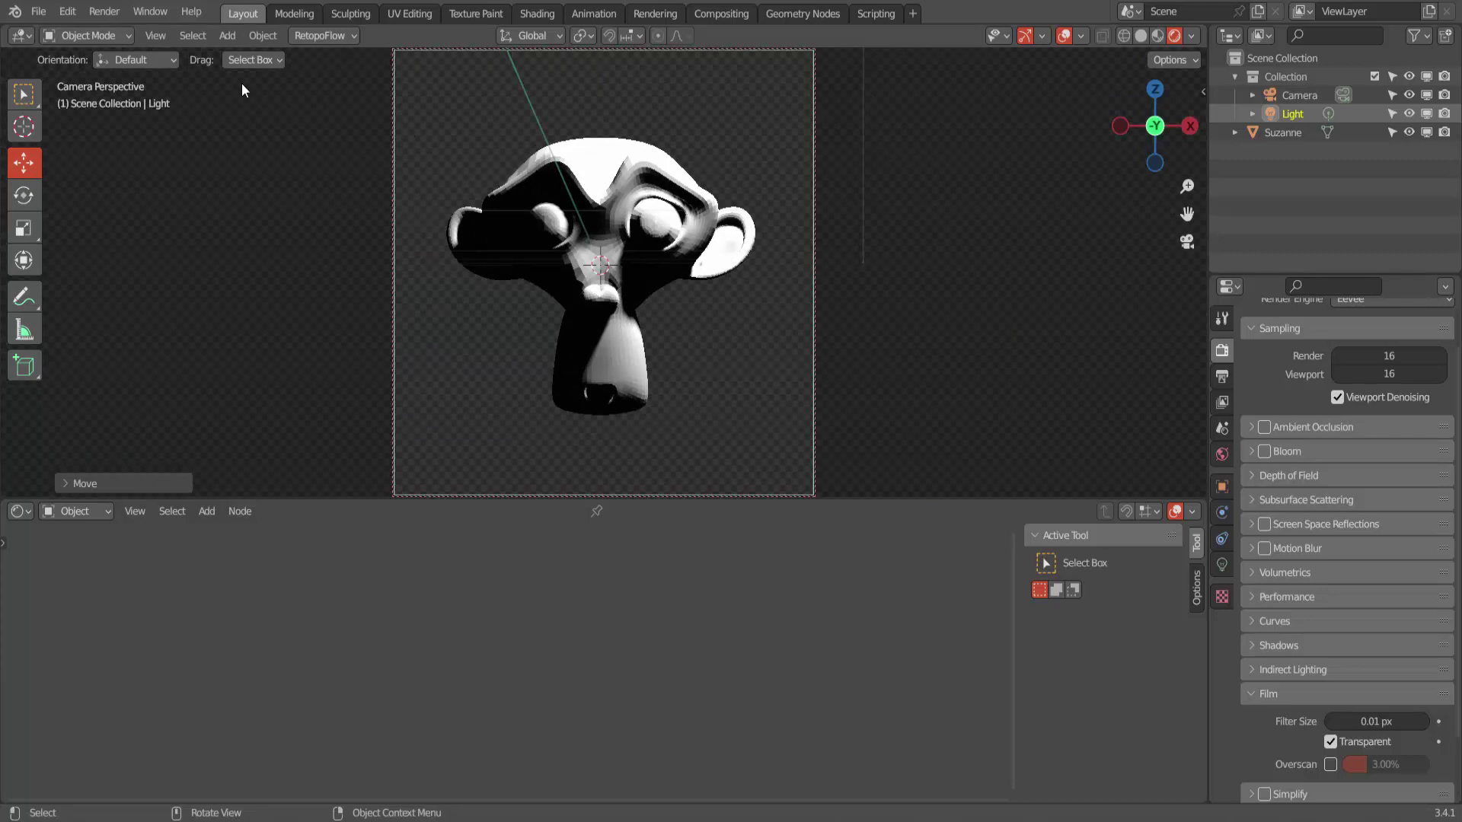
Render the current frame, enlarge the result to inspect its pixels, and close the render window
click(104, 10)
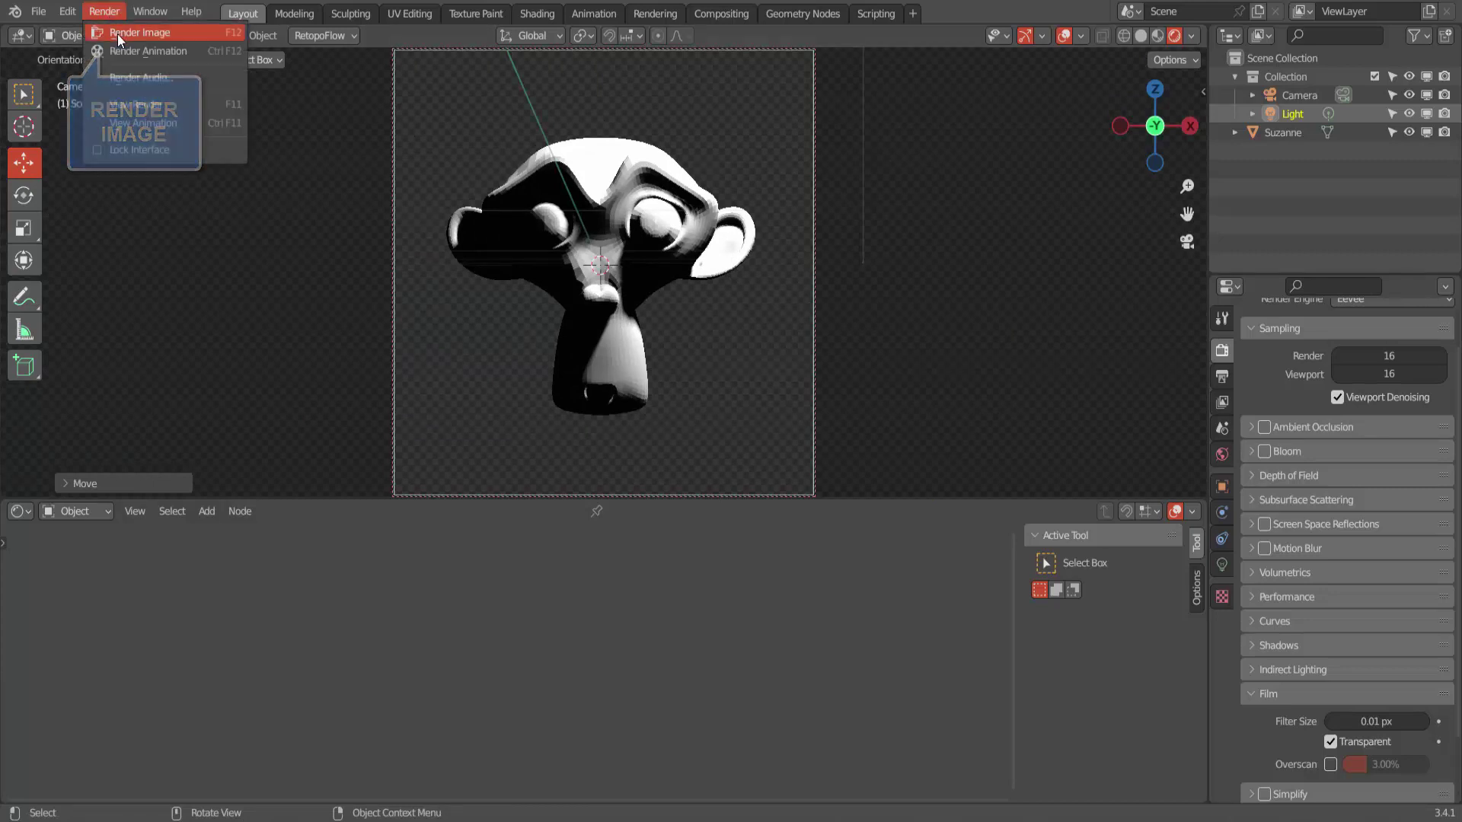
click(117, 33)
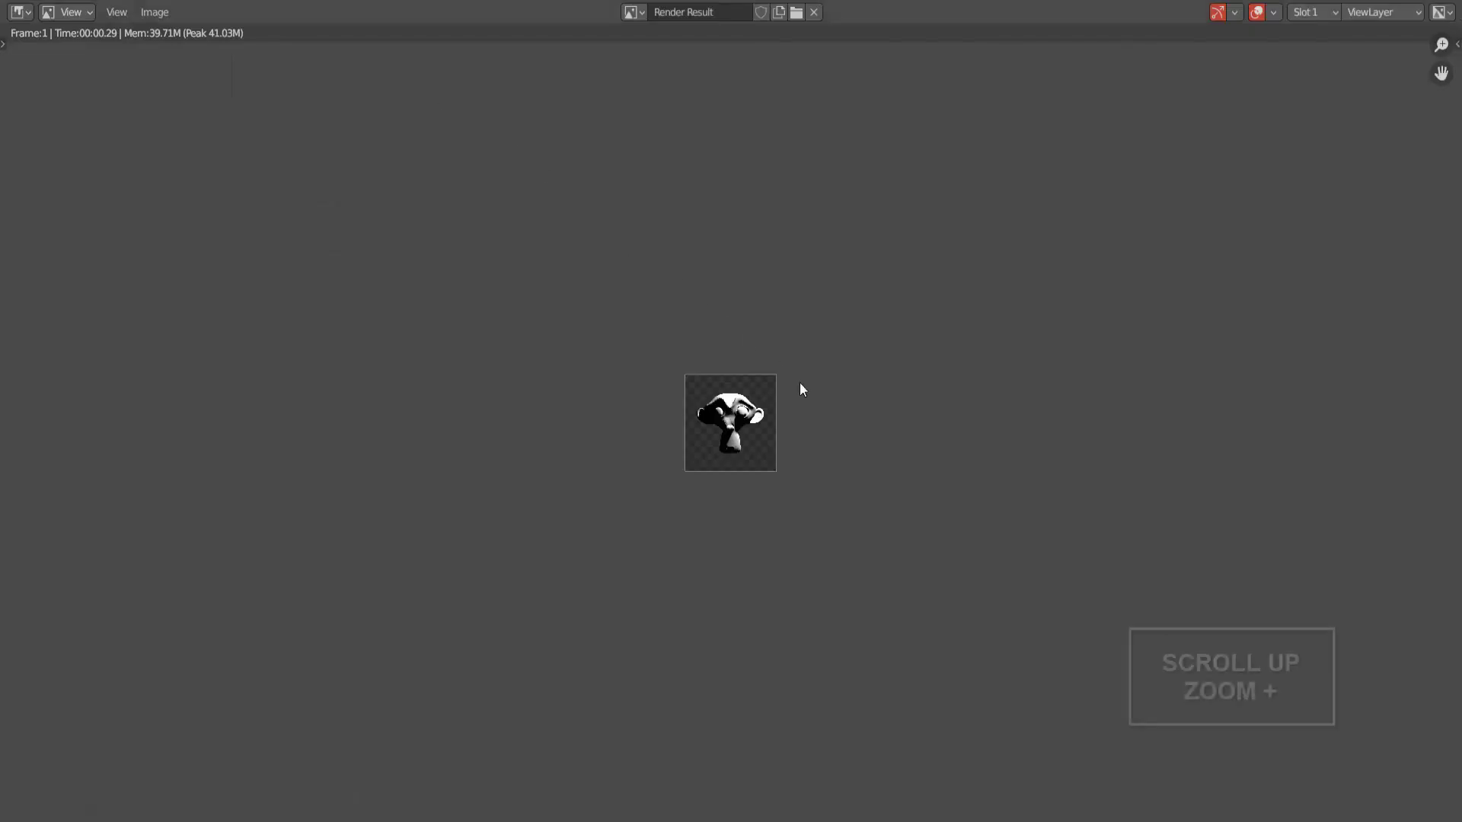
scroll(804, 385, up, 10)
scroll(807, 384, down, 1)
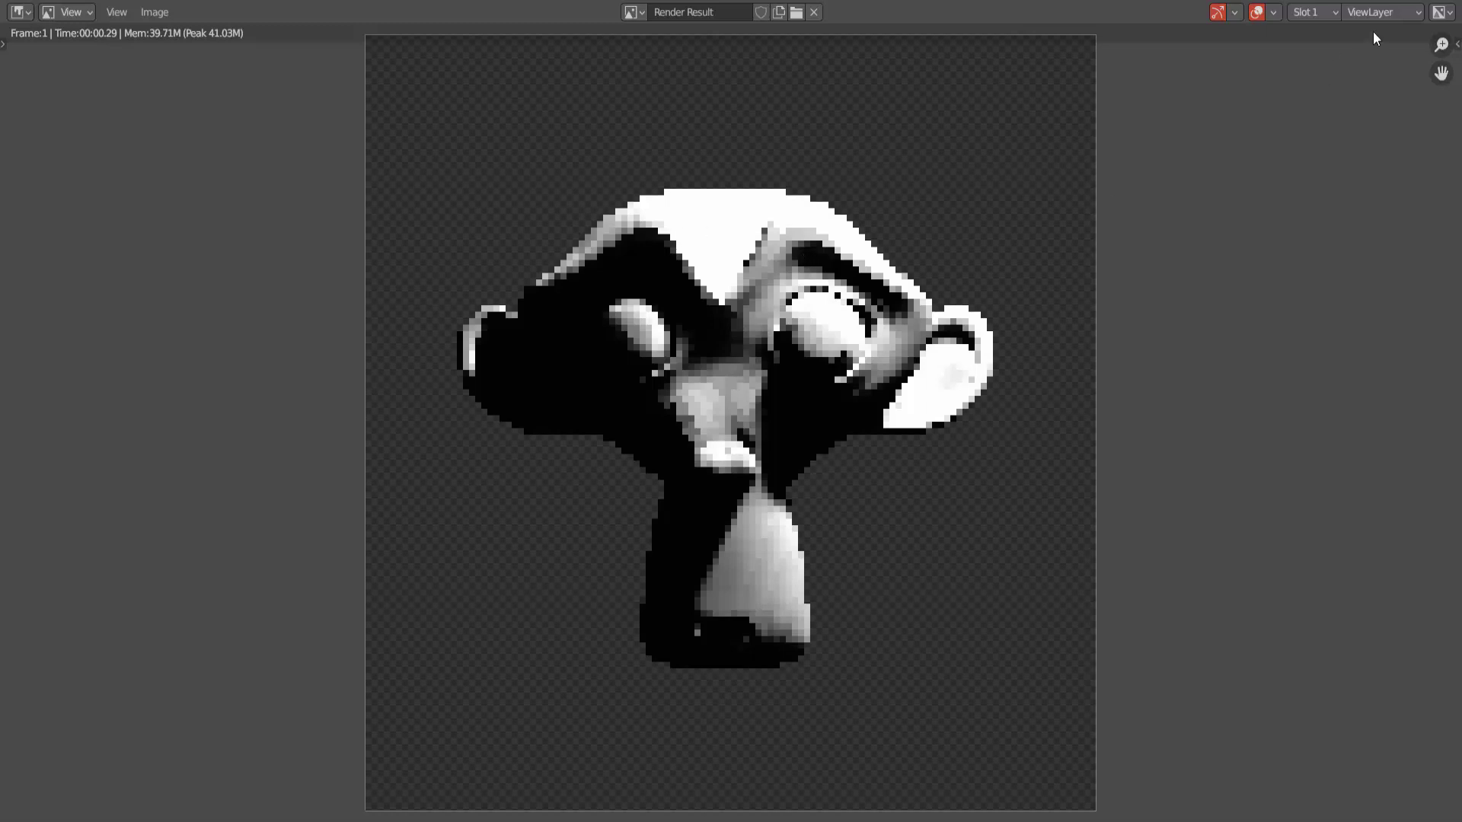
click(1441, 3)
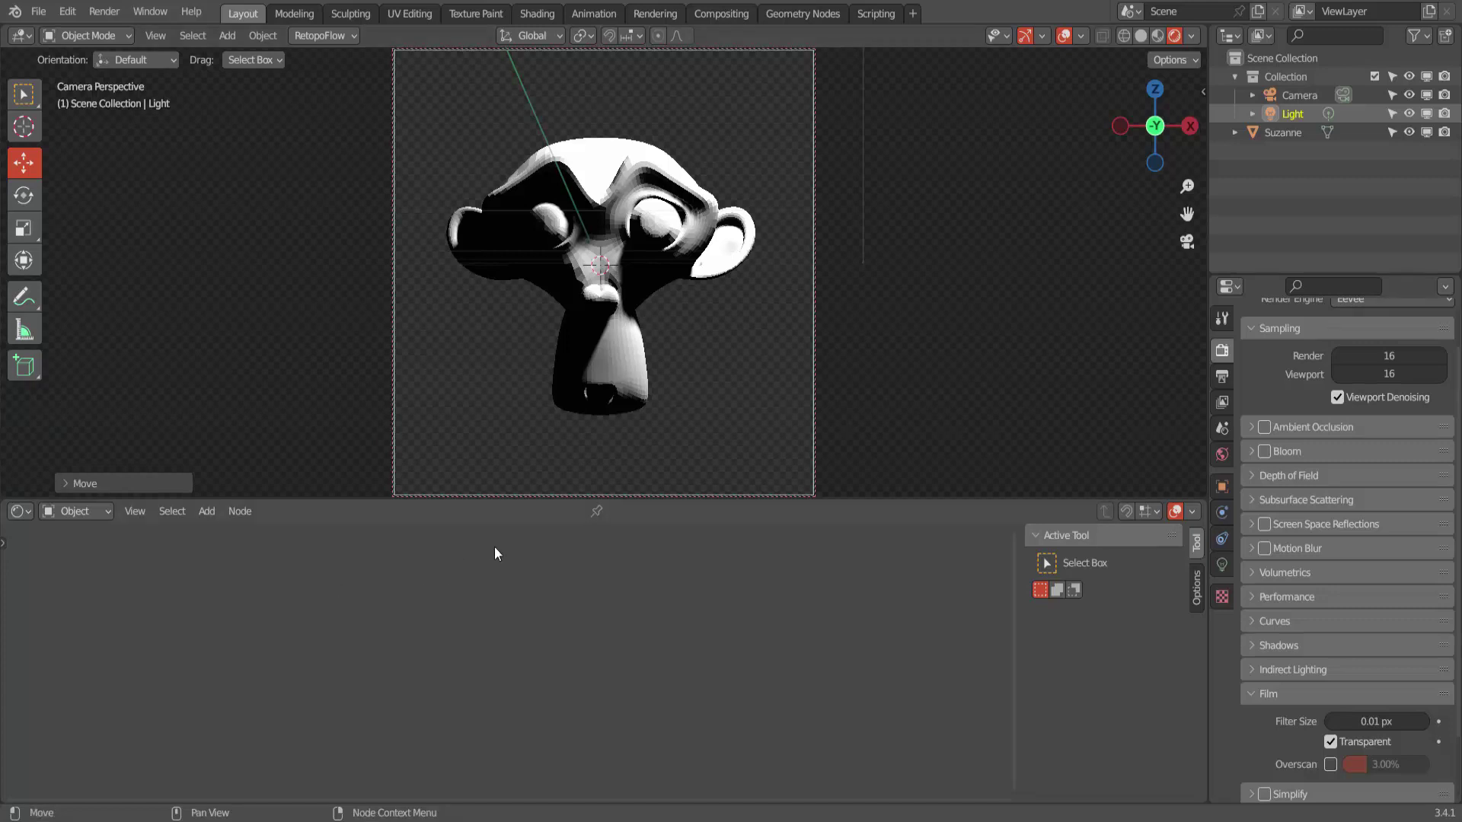
Select the monkey head and move the white stop of its ColorRamp to position 0.112
click(675, 202)
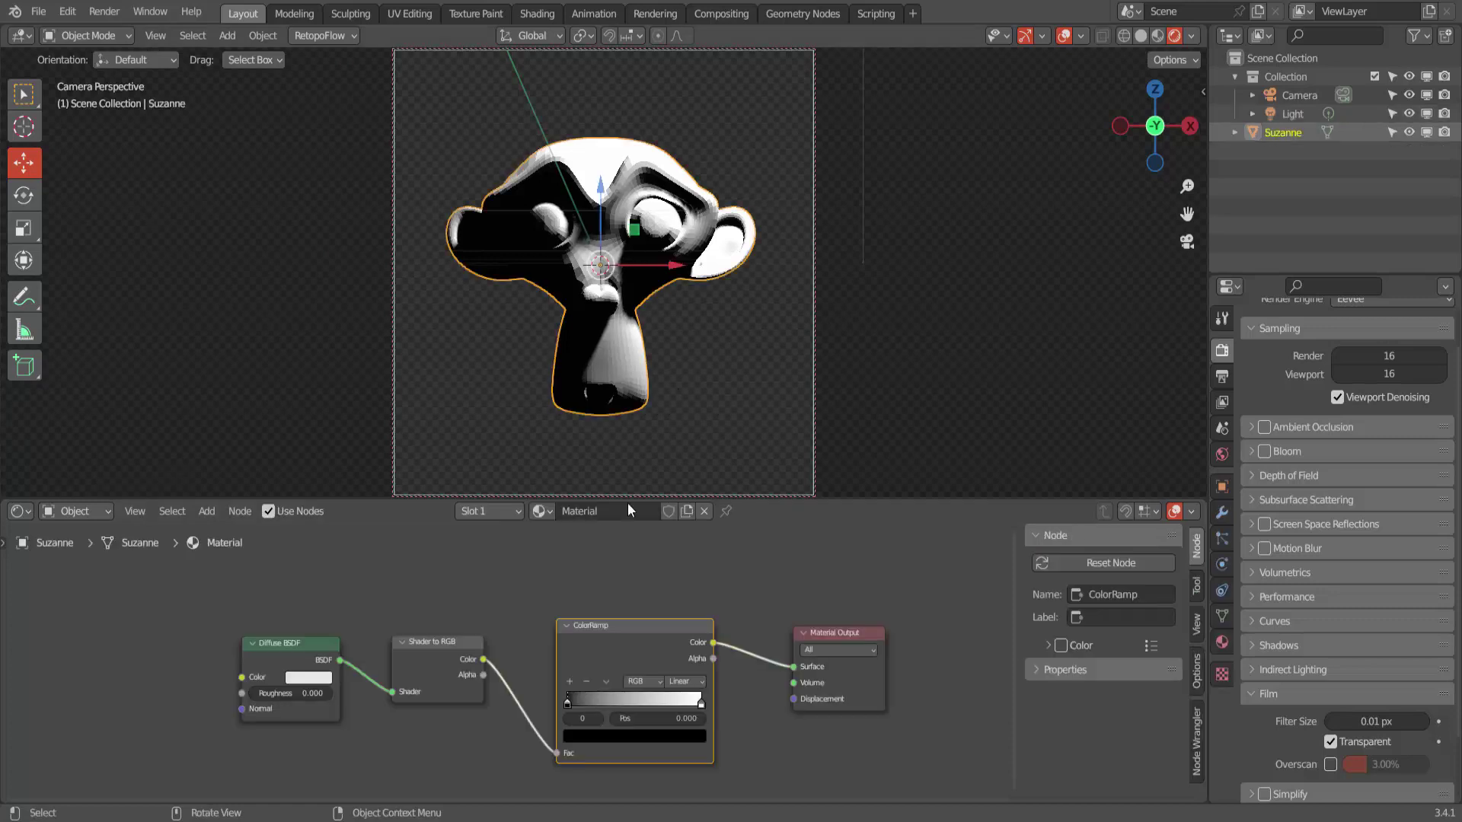
scroll(579, 568, up, 1)
click(701, 705)
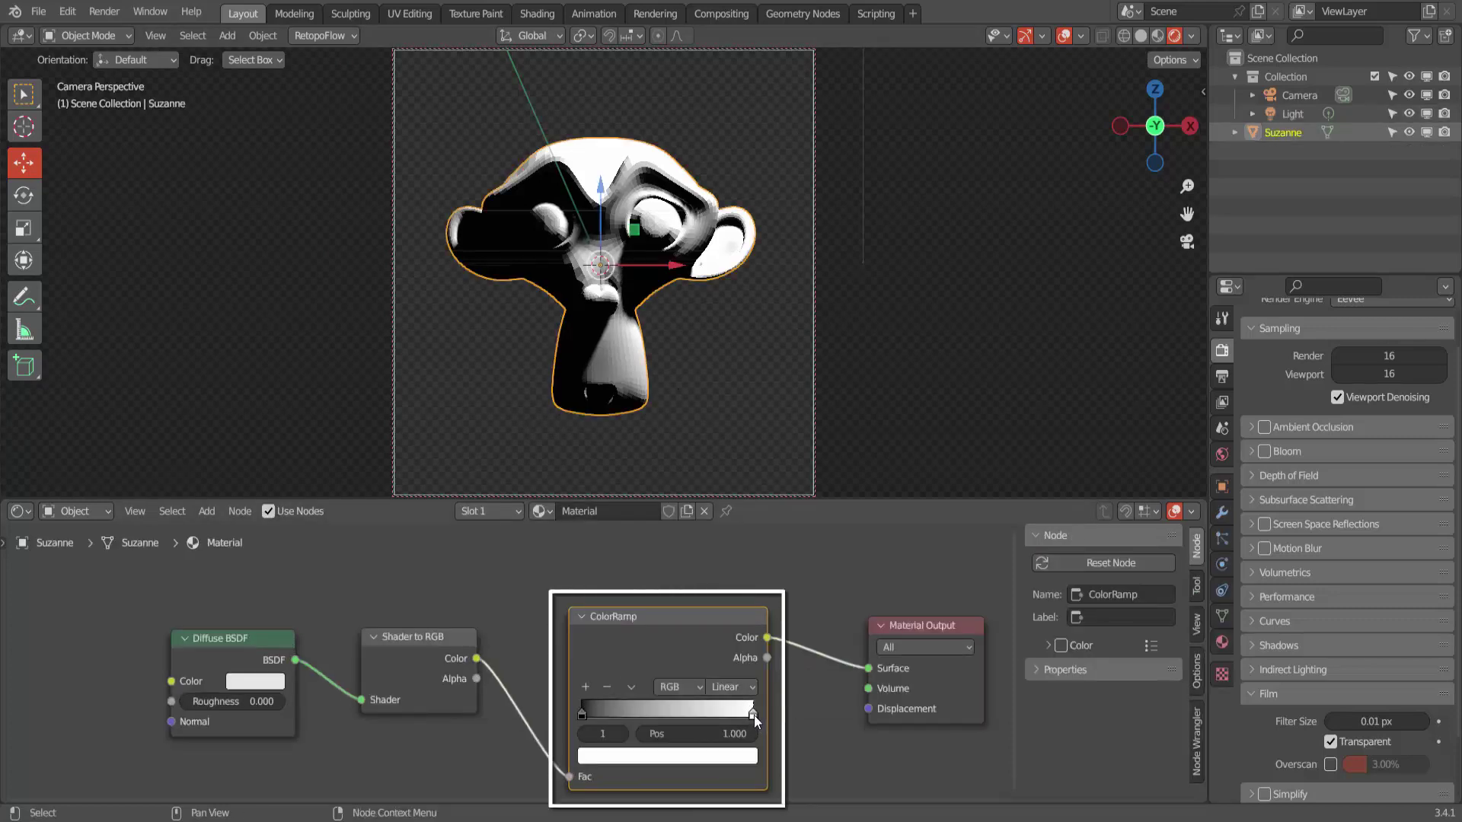
drag(752, 715, 604, 713)
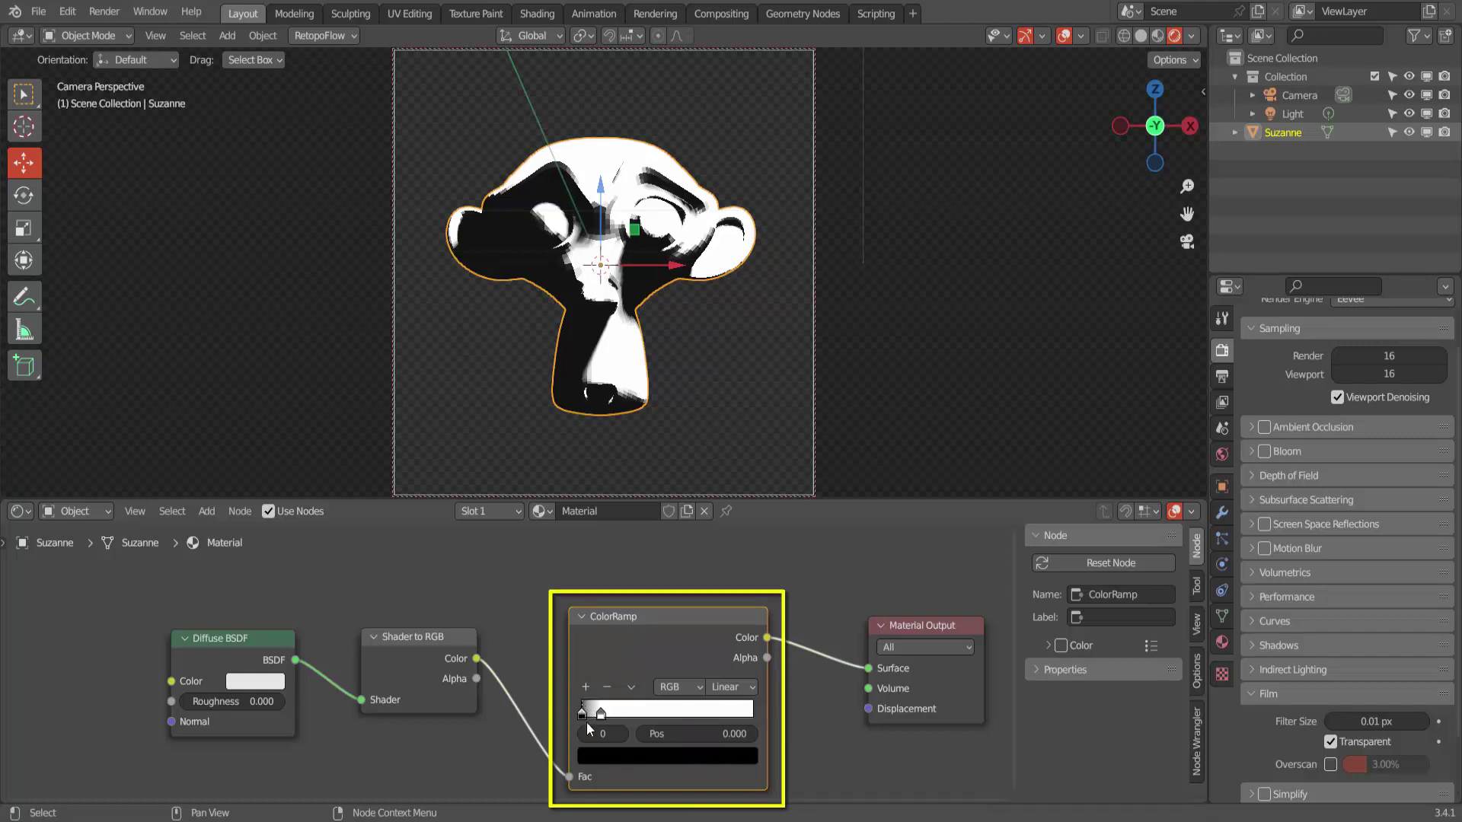
Change the first ColorRamp stop from black to a very dark navy blue
click(666, 757)
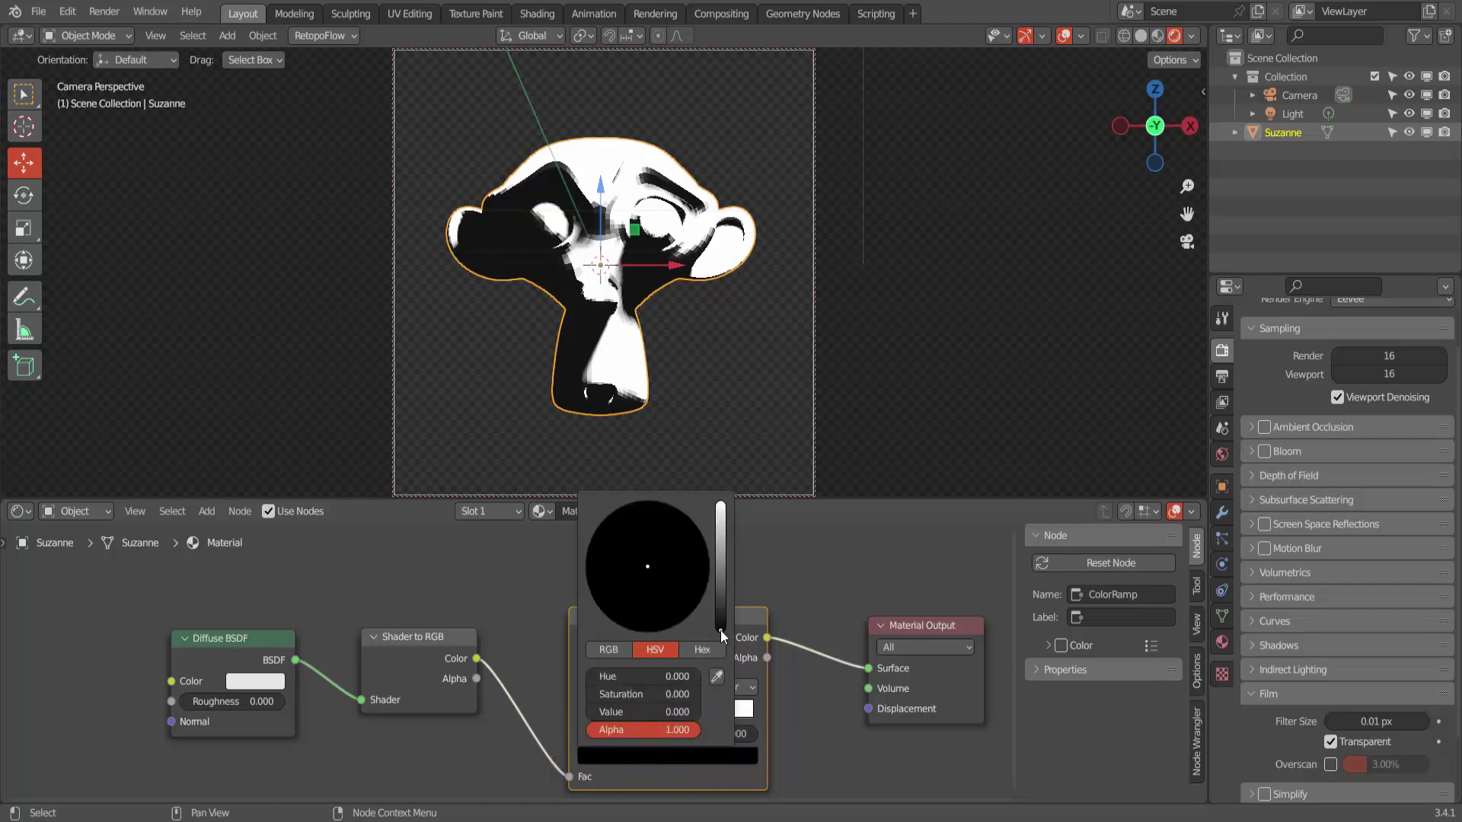
drag(721, 629, 721, 607)
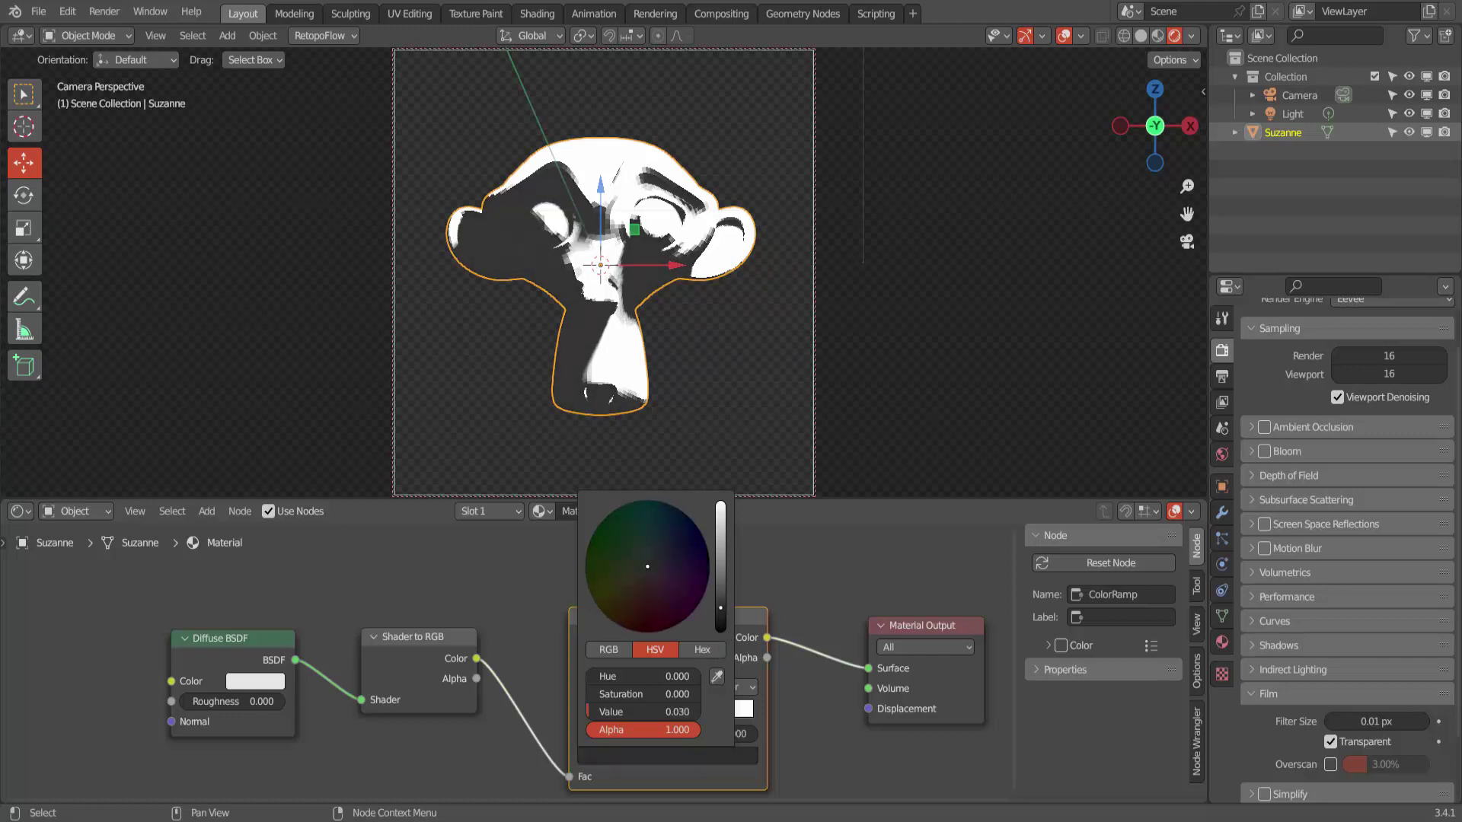
click(696, 533)
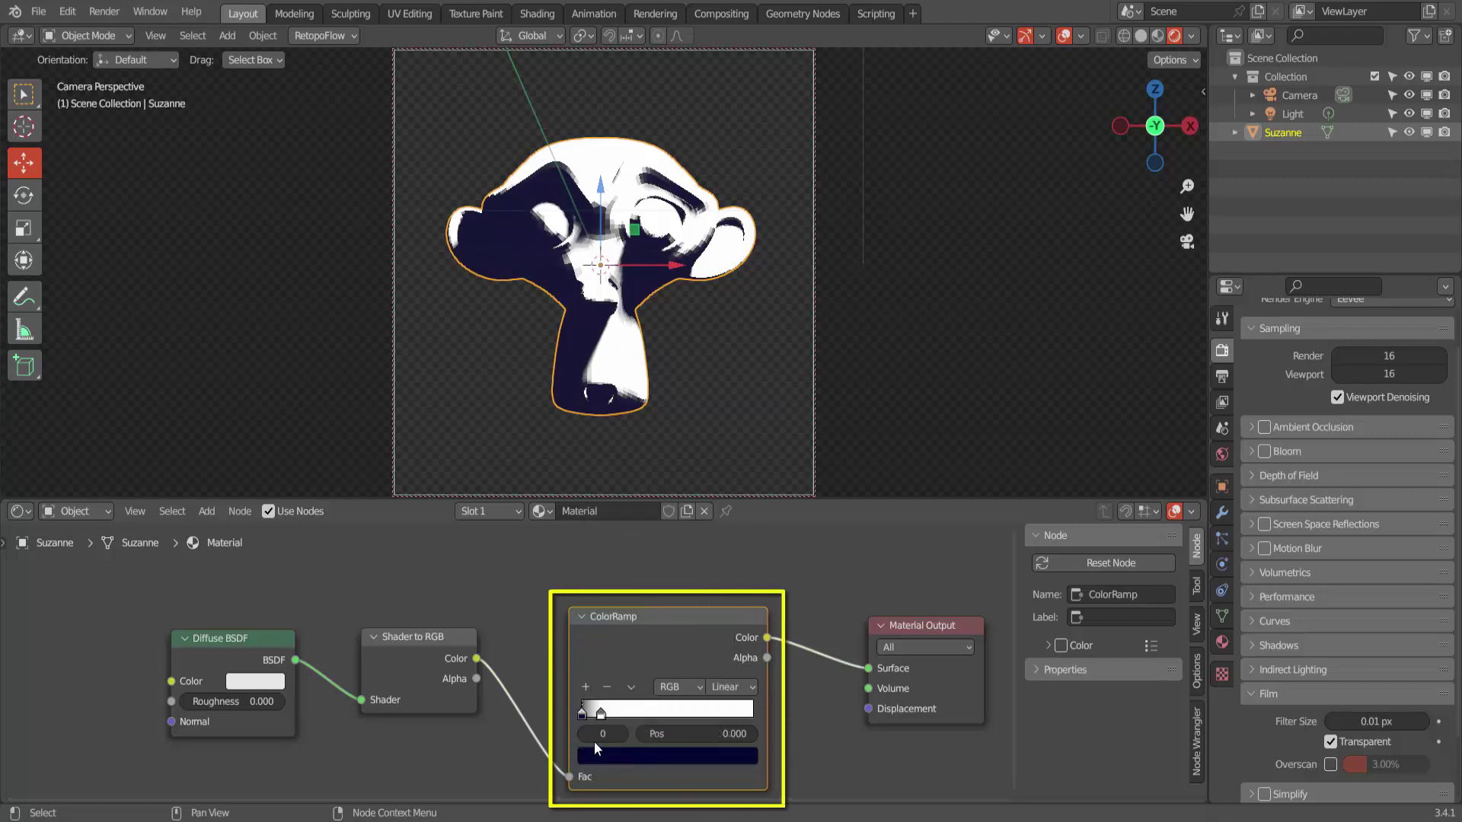
Change the ColorRamp stop at position 0.112 from white to a bright medium blue
click(602, 714)
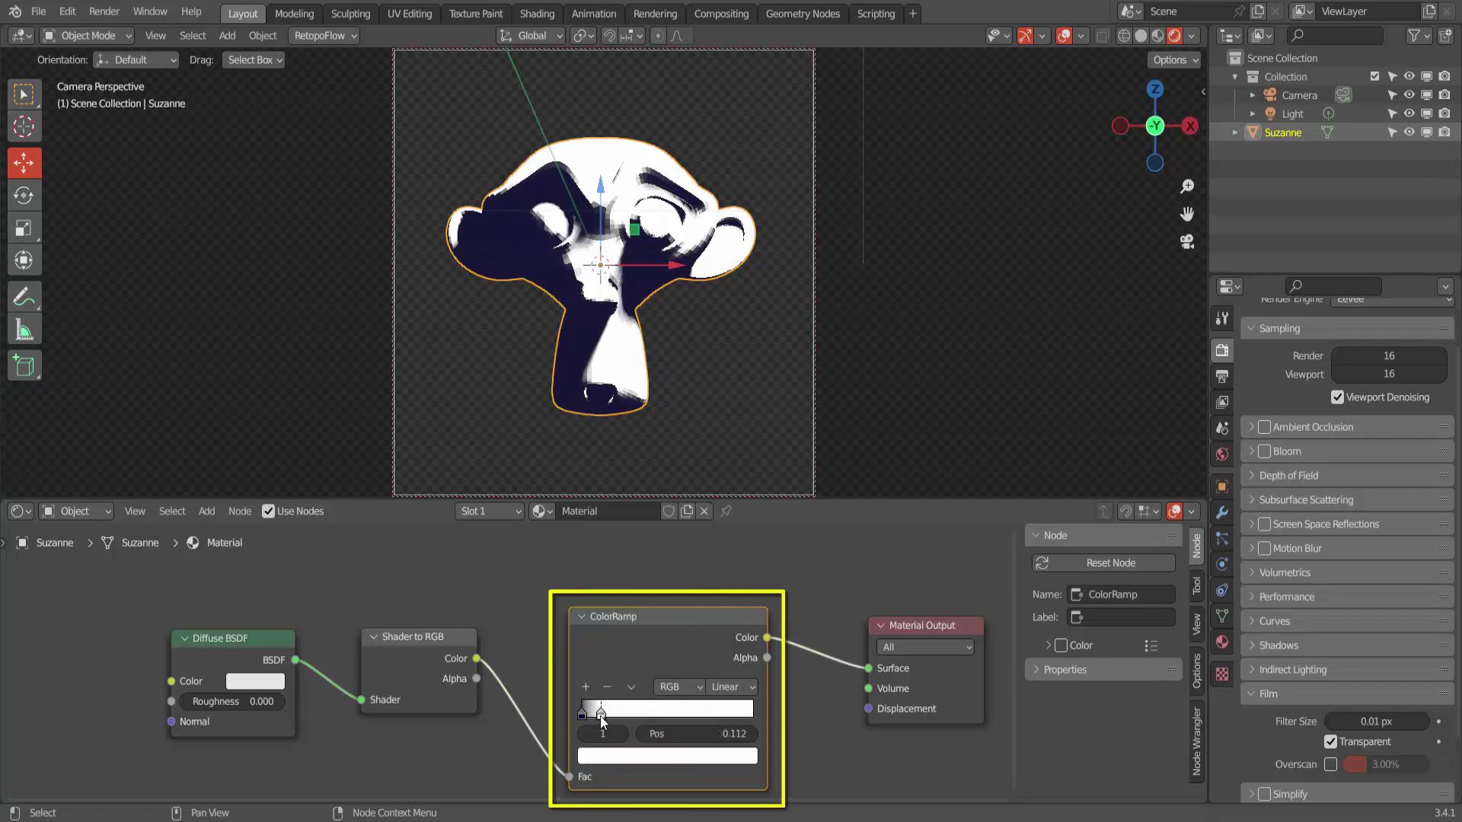
click(635, 754)
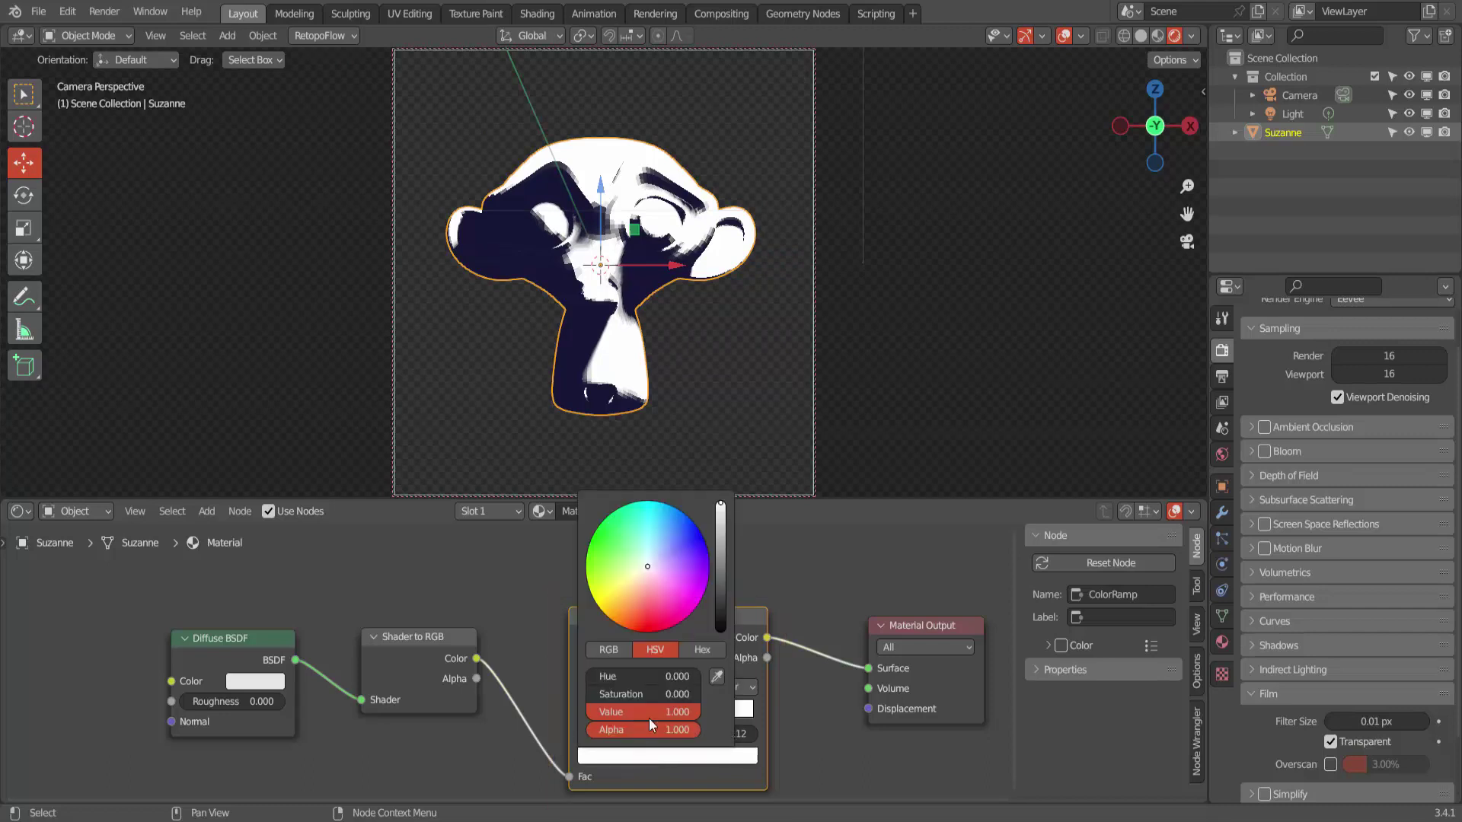
click(682, 526)
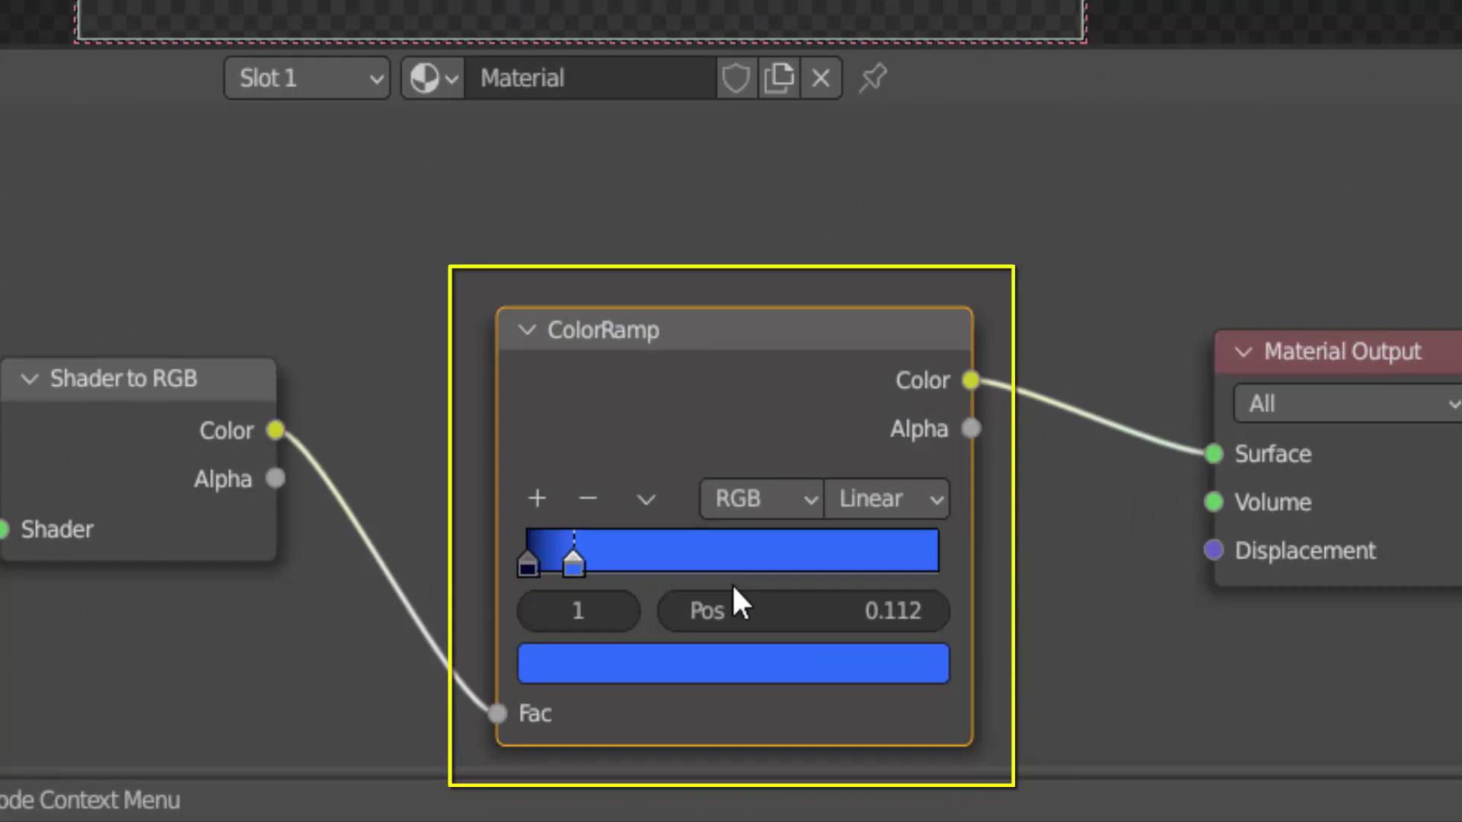
Add a middle stop to the ColorRamp, then place the last stop at 0.300 and the middle one at 0.164
click(536, 503)
click(536, 503)
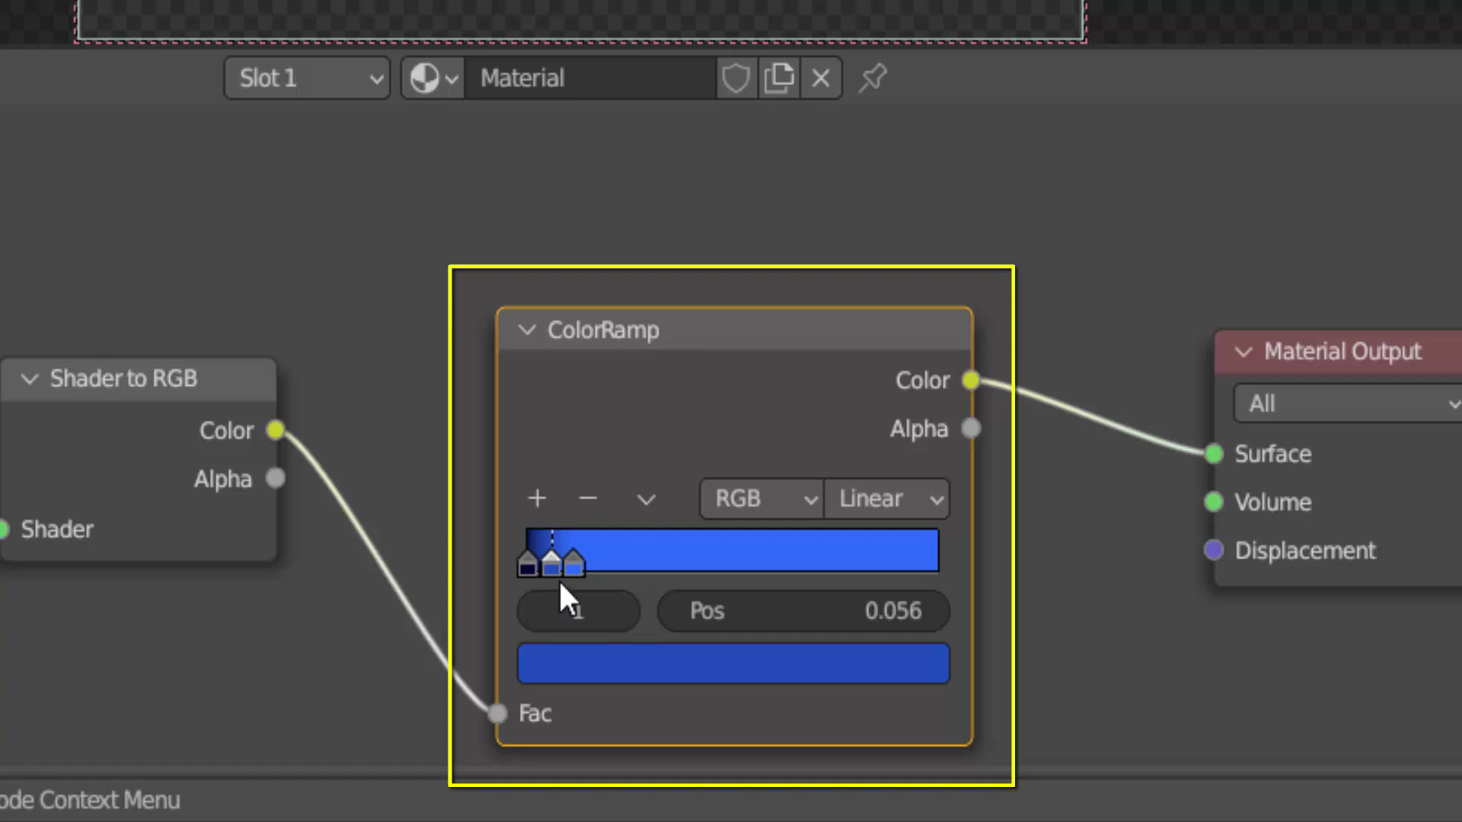
drag(577, 564, 662, 568)
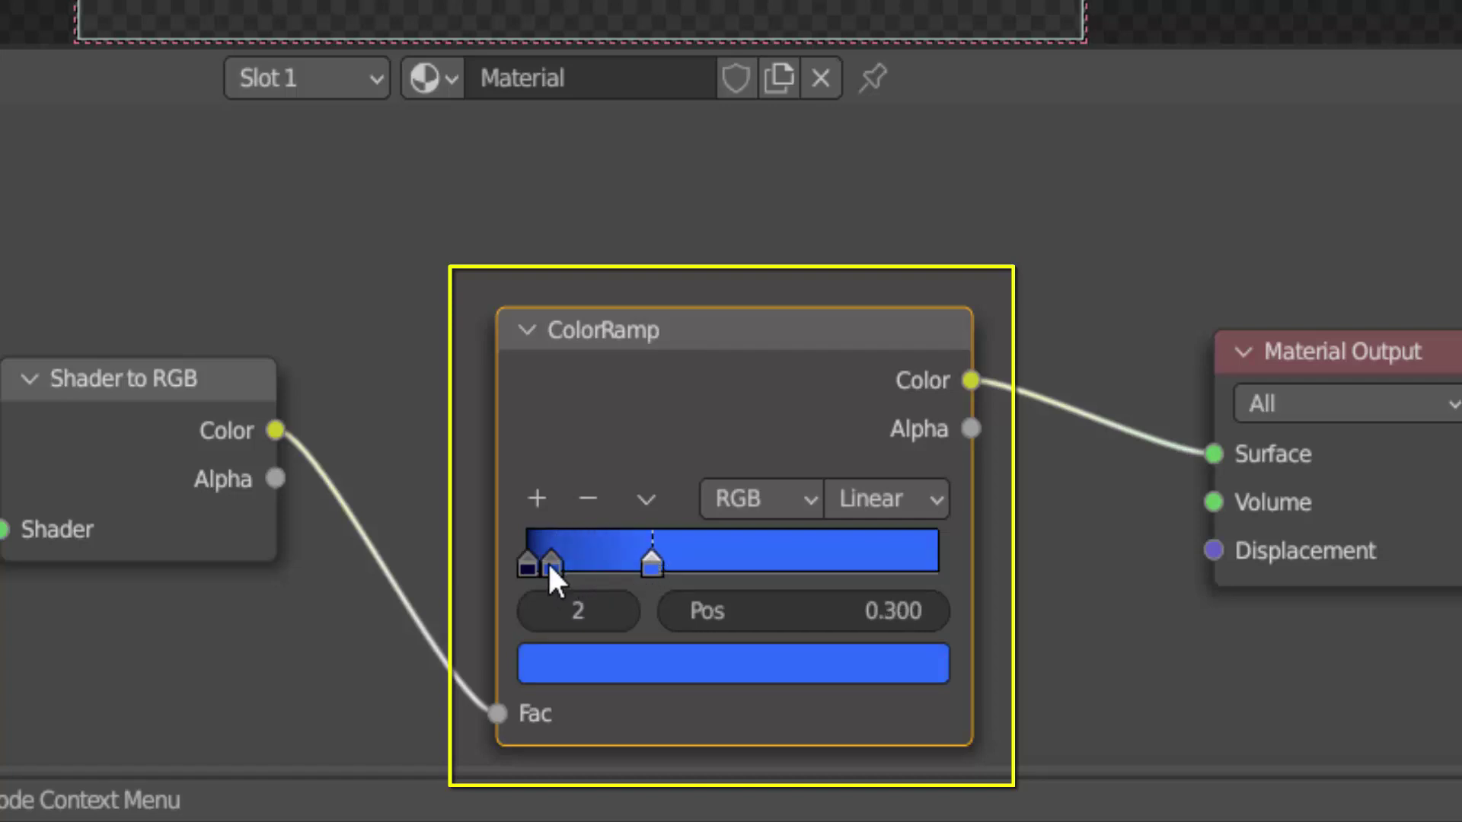
drag(551, 567, 597, 568)
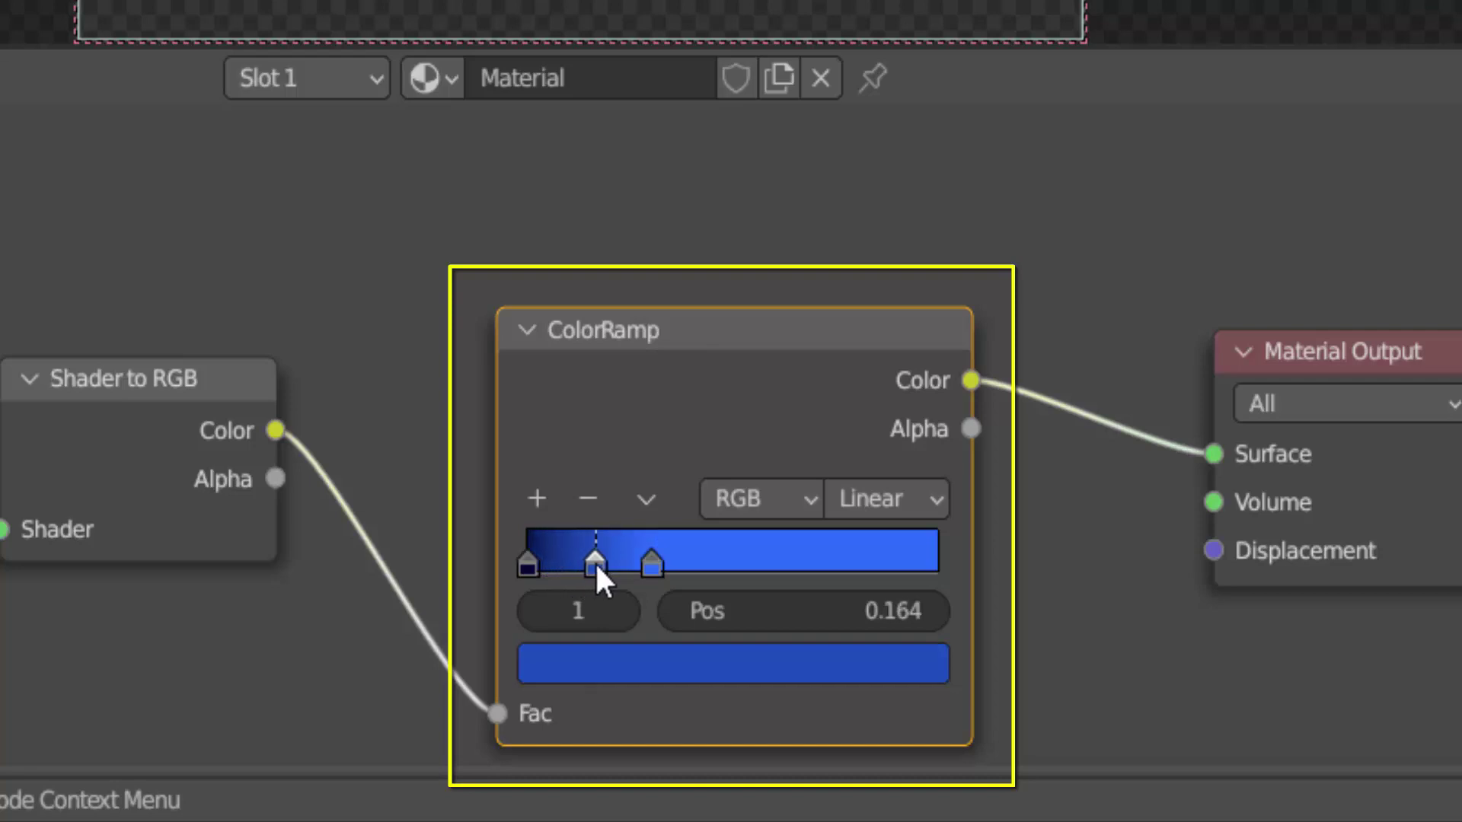
Change the last ColorRamp stop, at position 0.300, to a light cyan blue
click(651, 563)
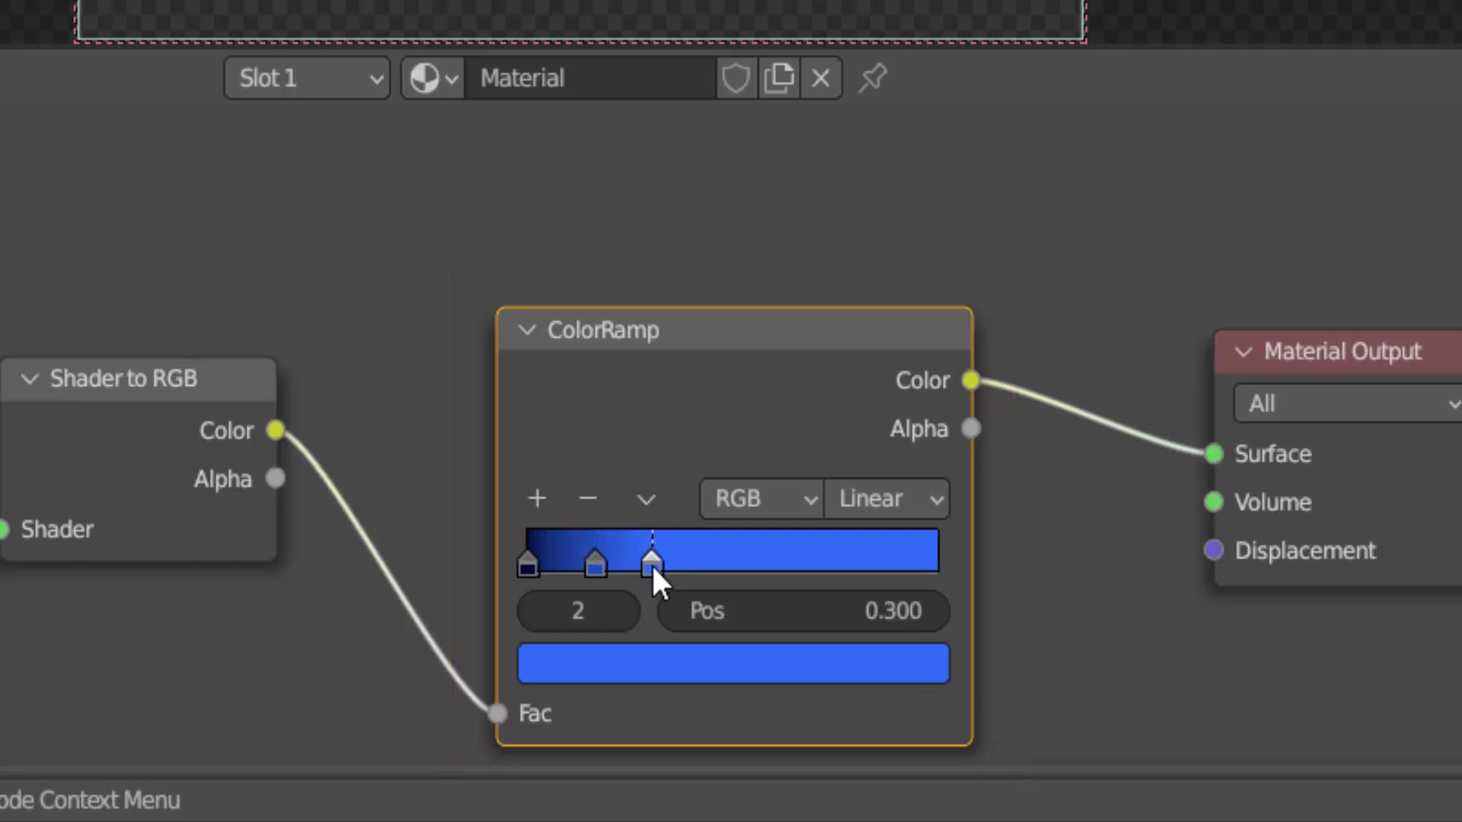
click(764, 662)
drag(728, 131, 717, 95)
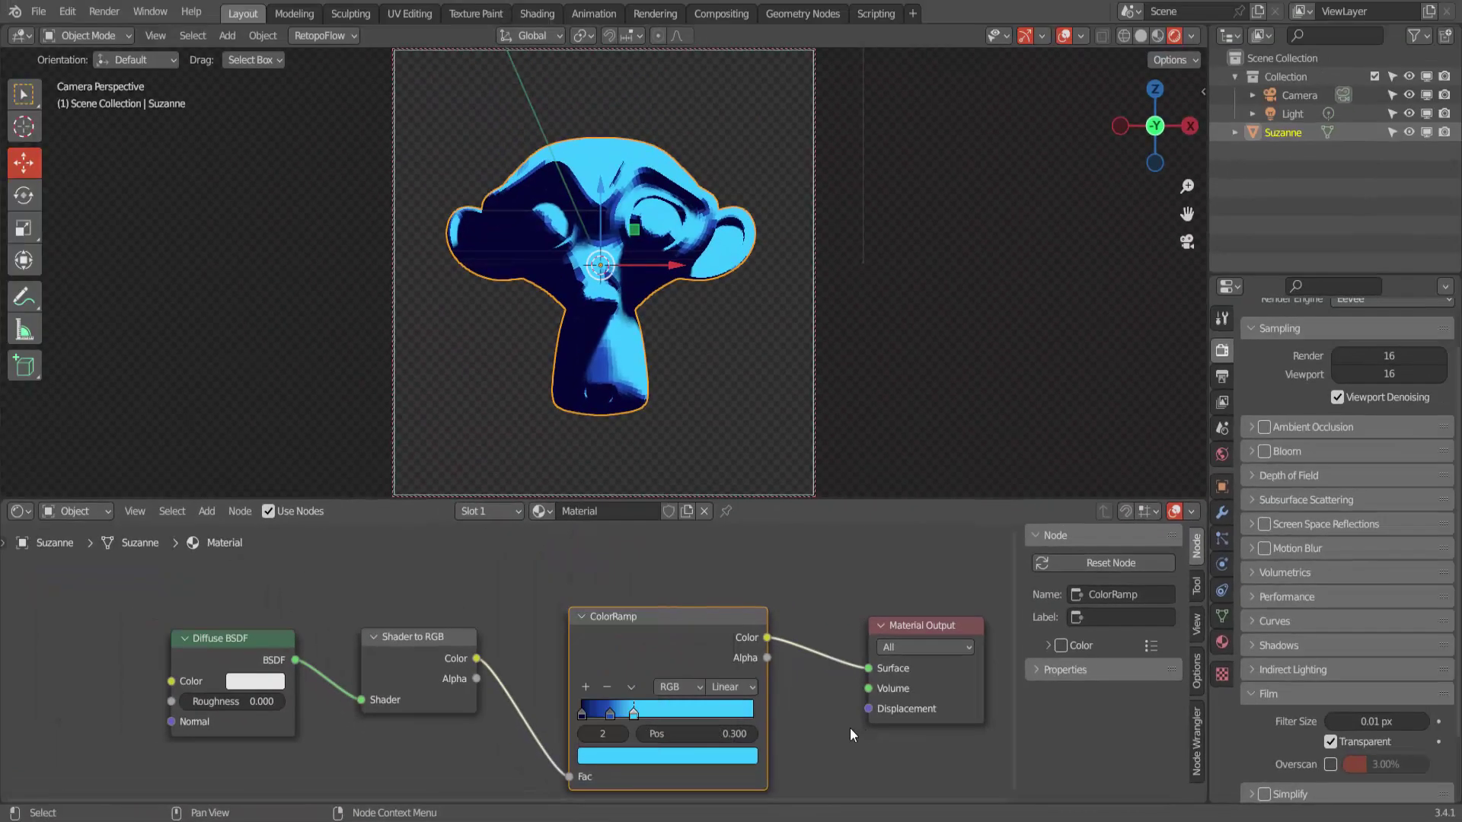
Add a fourth ColorRamp stop and spread the stops out, with the last one at position 0.360
click(586, 688)
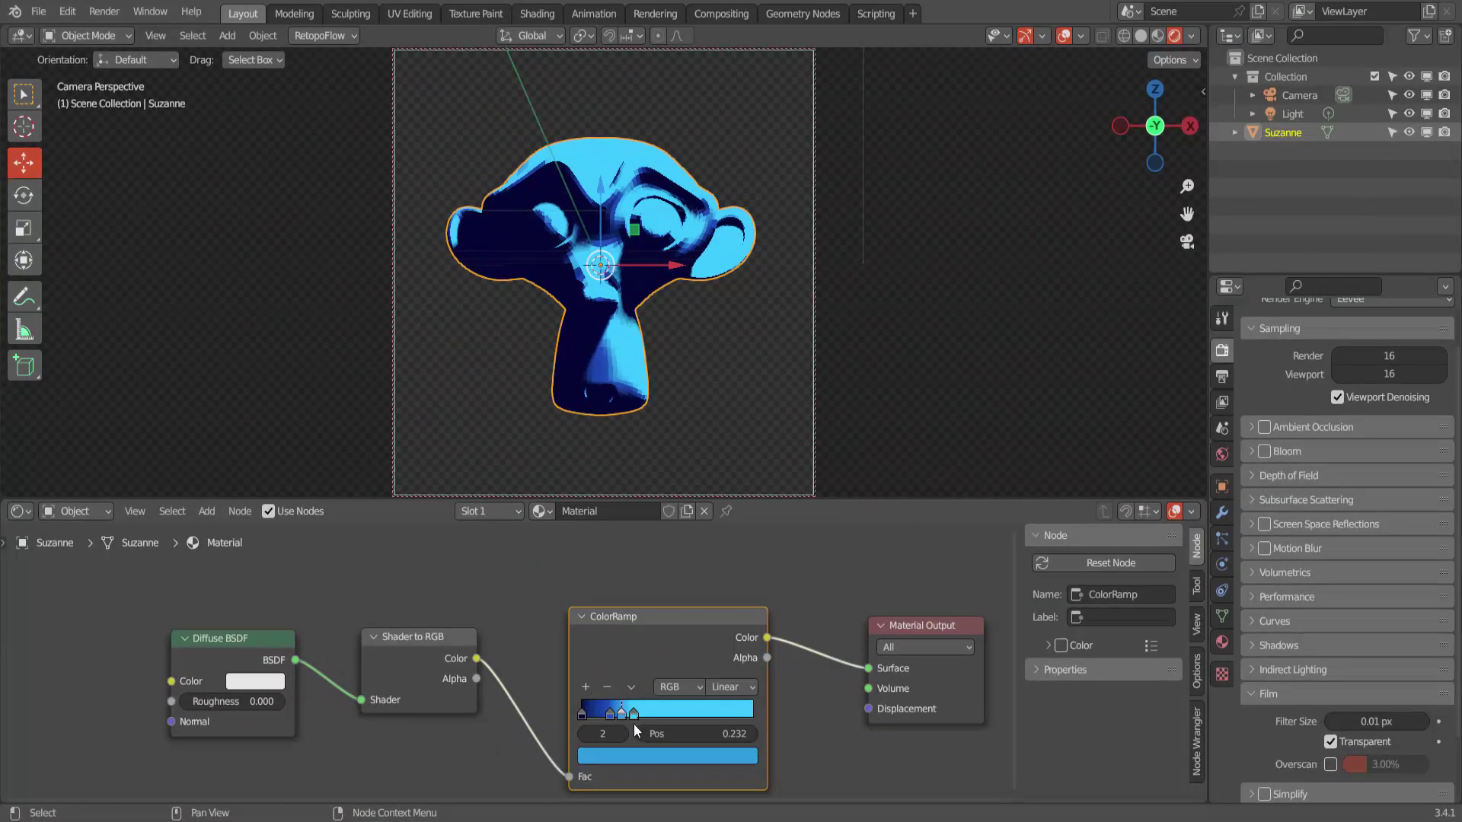
mouse_move(633, 715)
mouse_down()
mouse_move(656, 715)
mouse_move(608, 723)
mouse_up()
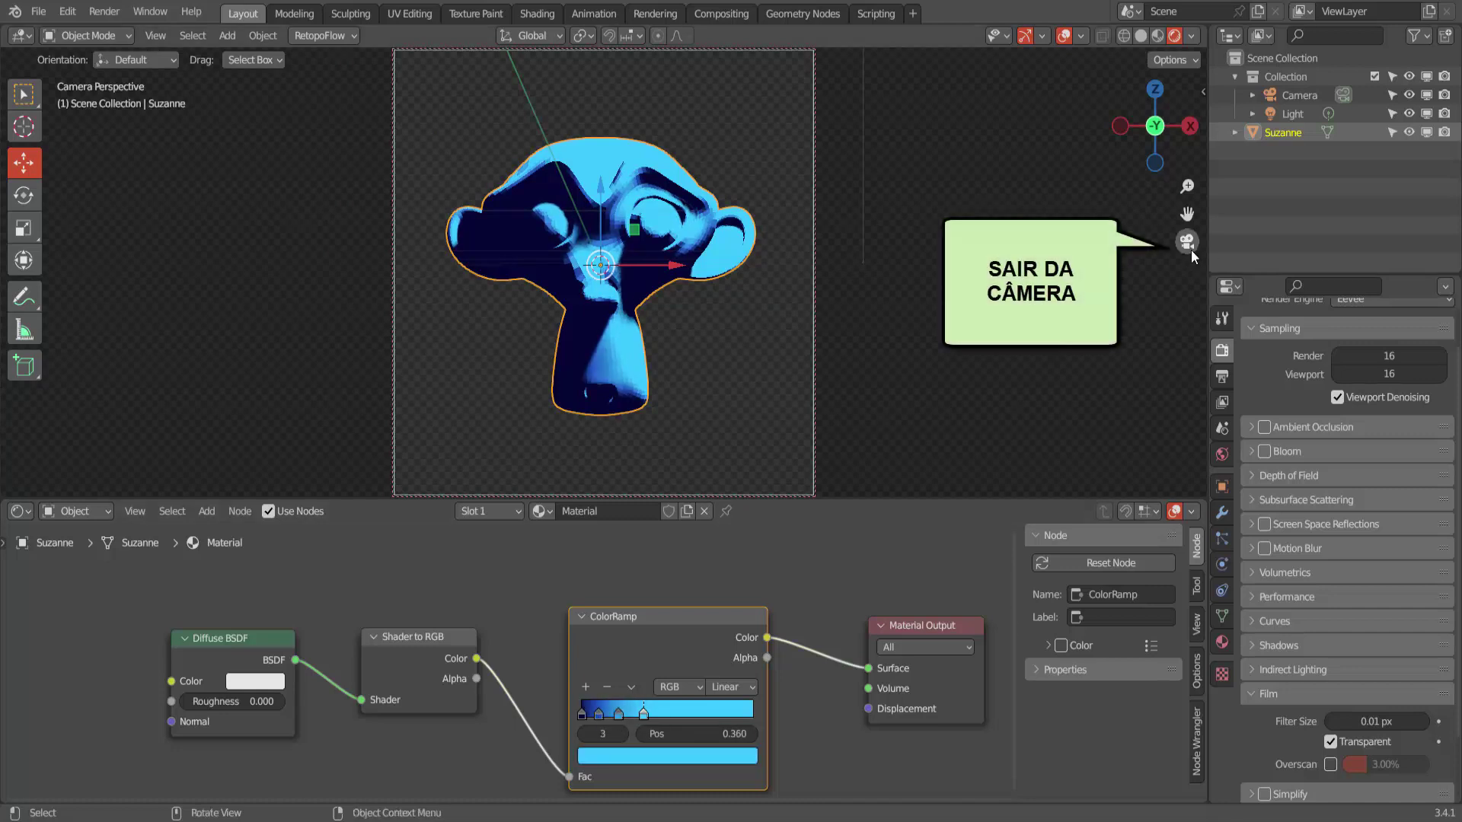
Leave the camera view, orbit to an angled view of the head, then render the image and inspect the blue-shaded result
click(1188, 245)
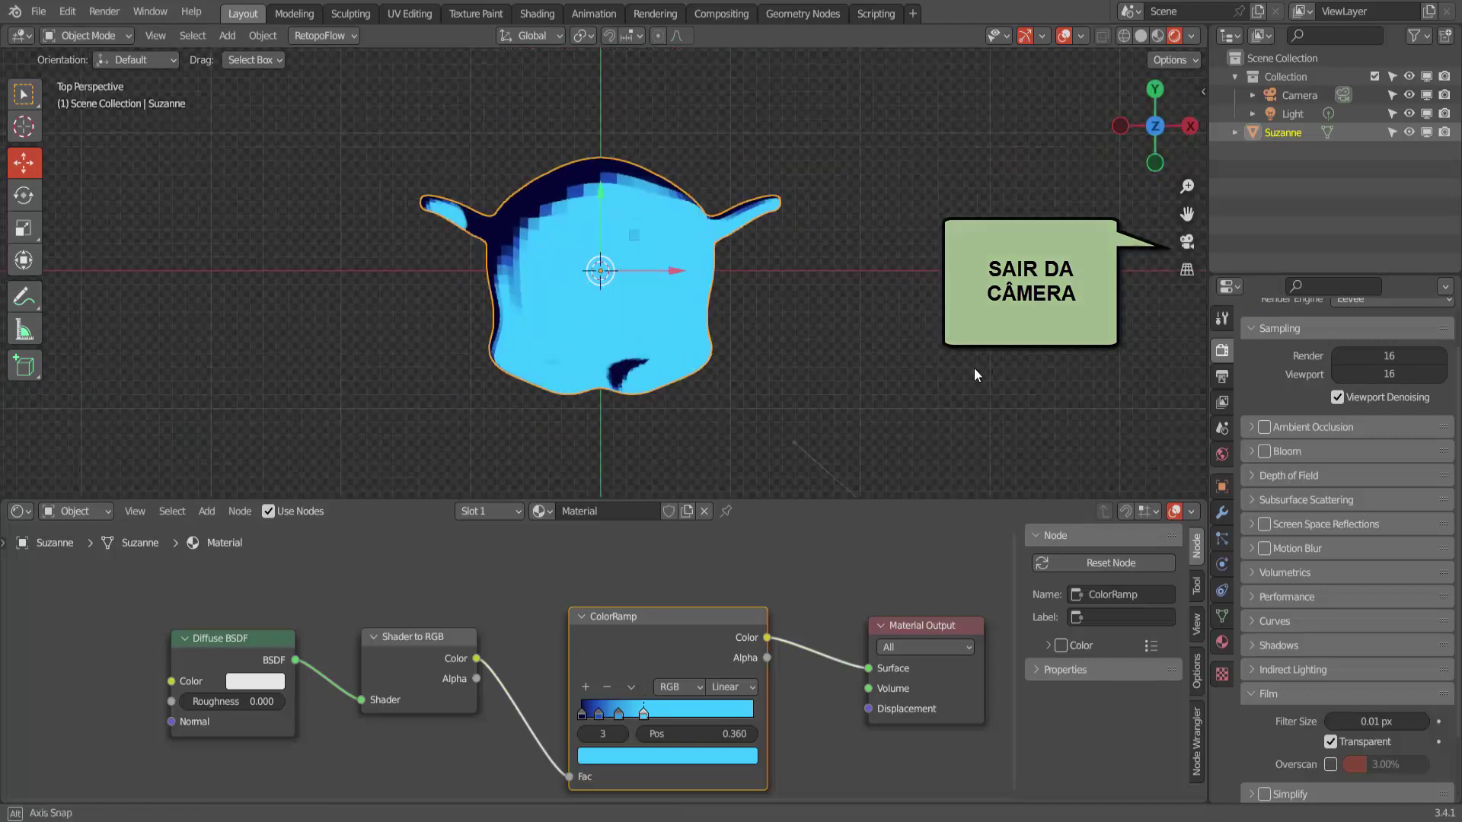
middle_drag(975, 368, 933, 167)
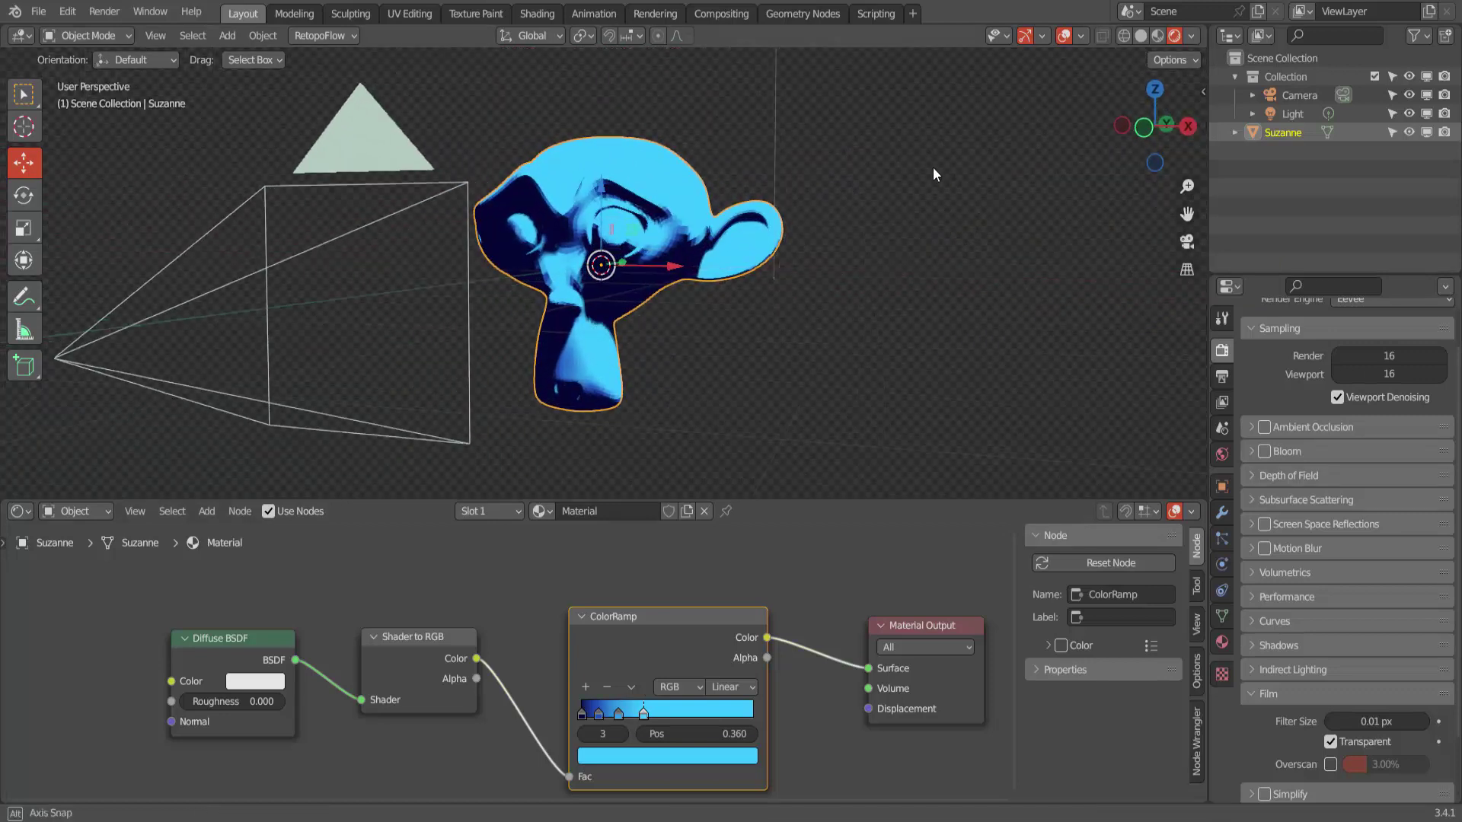
scroll(914, 190, up, 2)
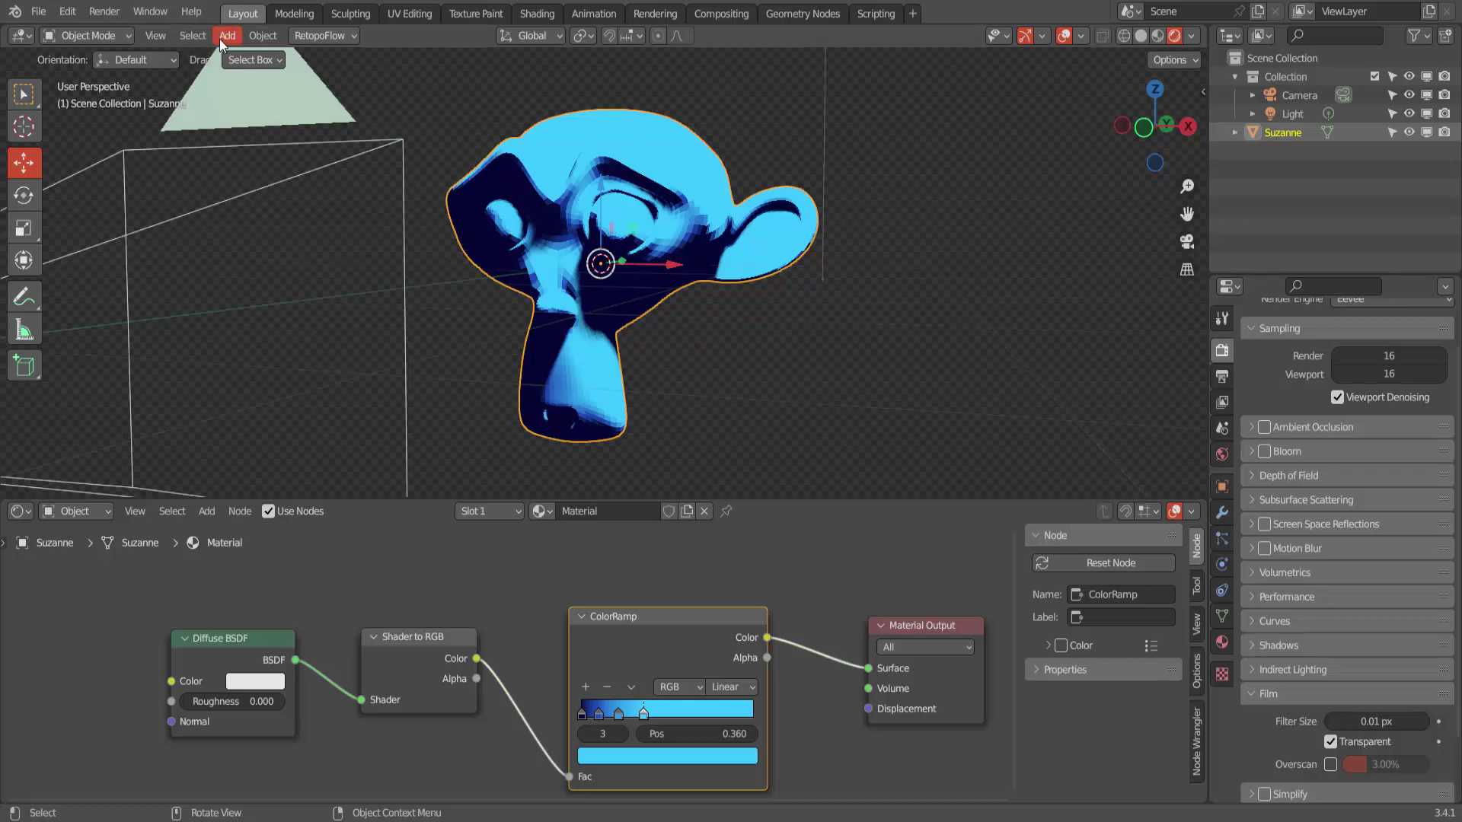
click(104, 12)
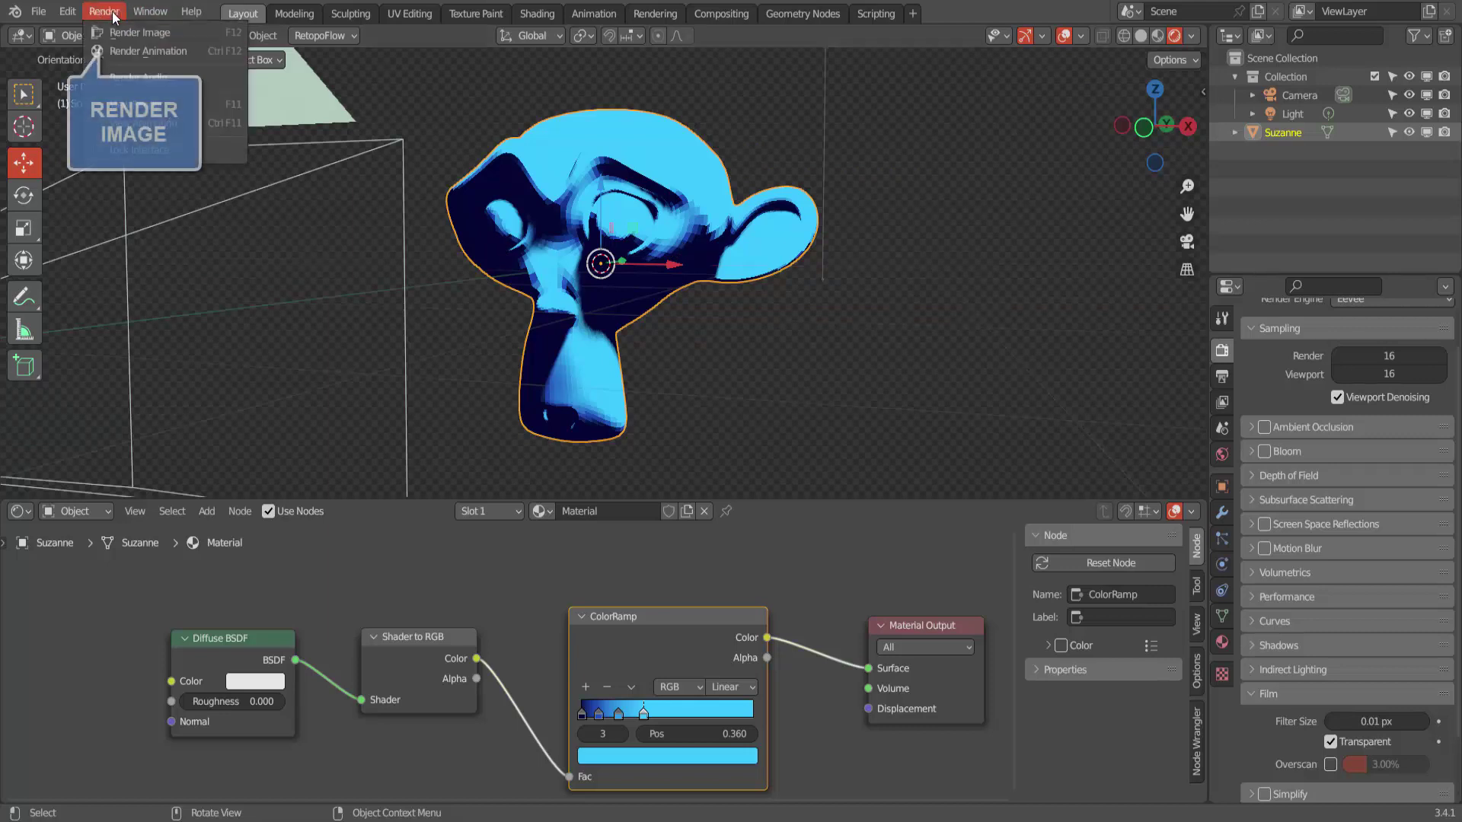
click(121, 32)
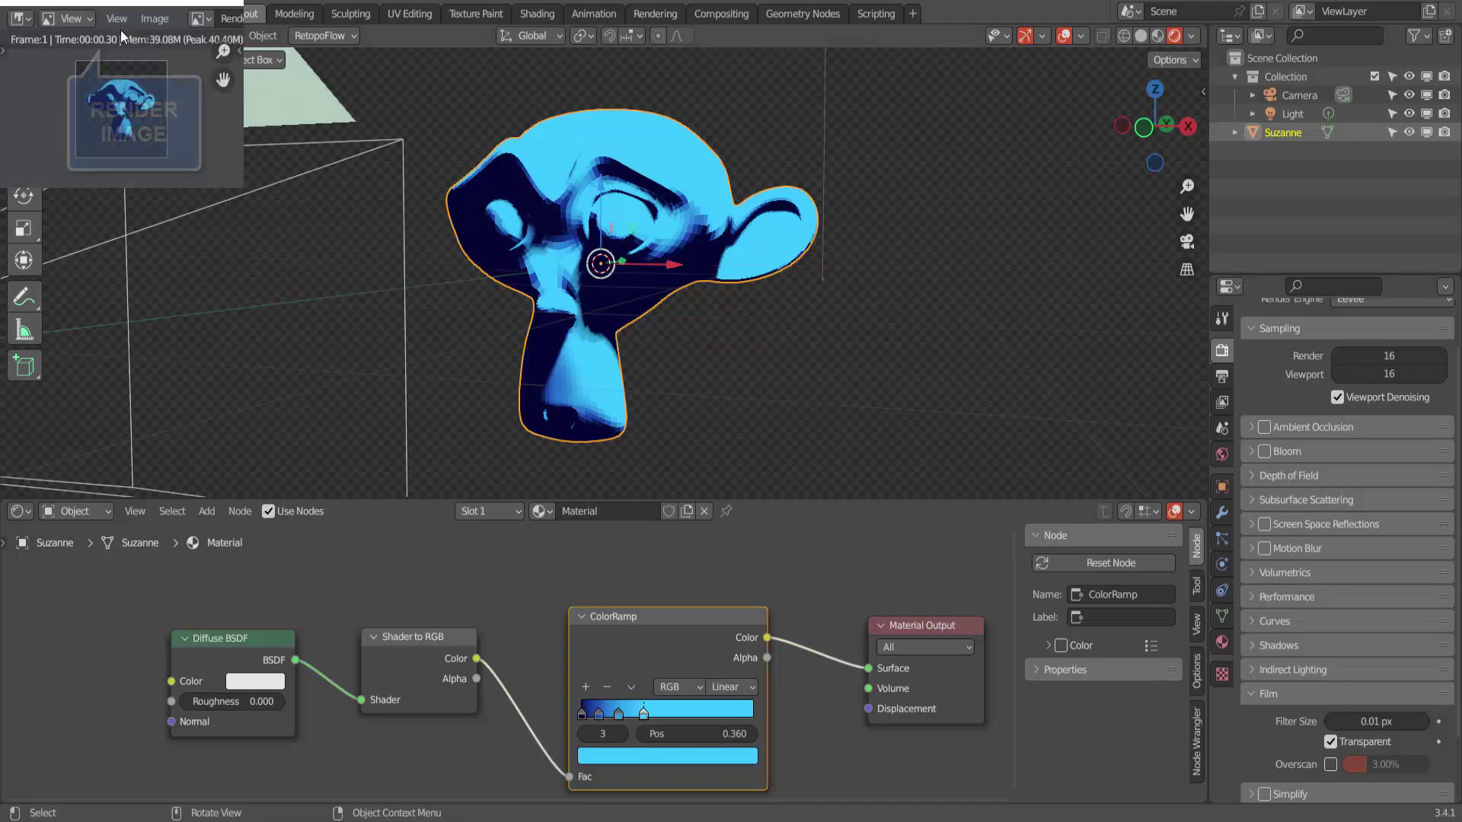
double_click(197, 3)
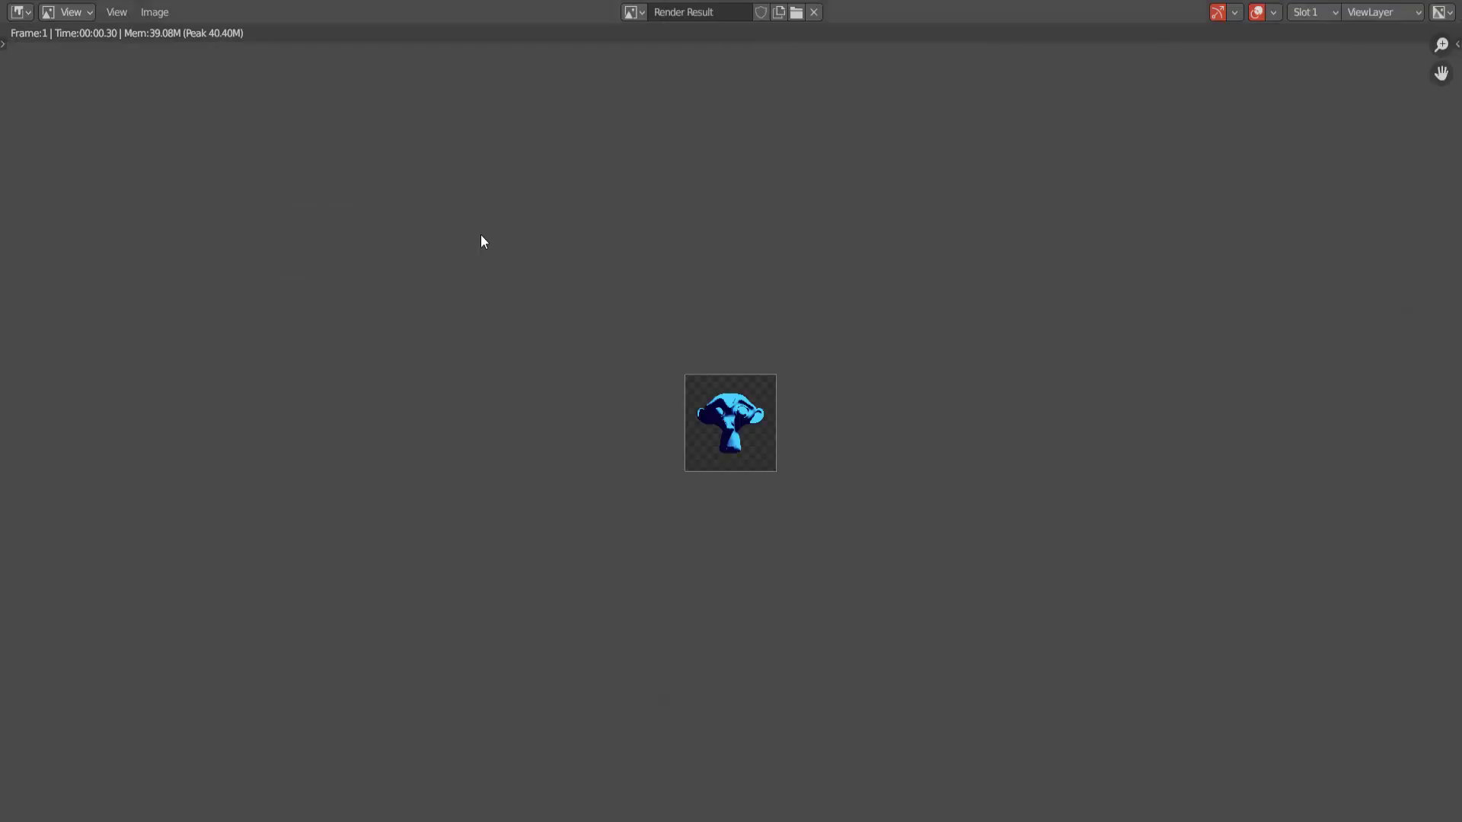
scroll(835, 412, up, 6)
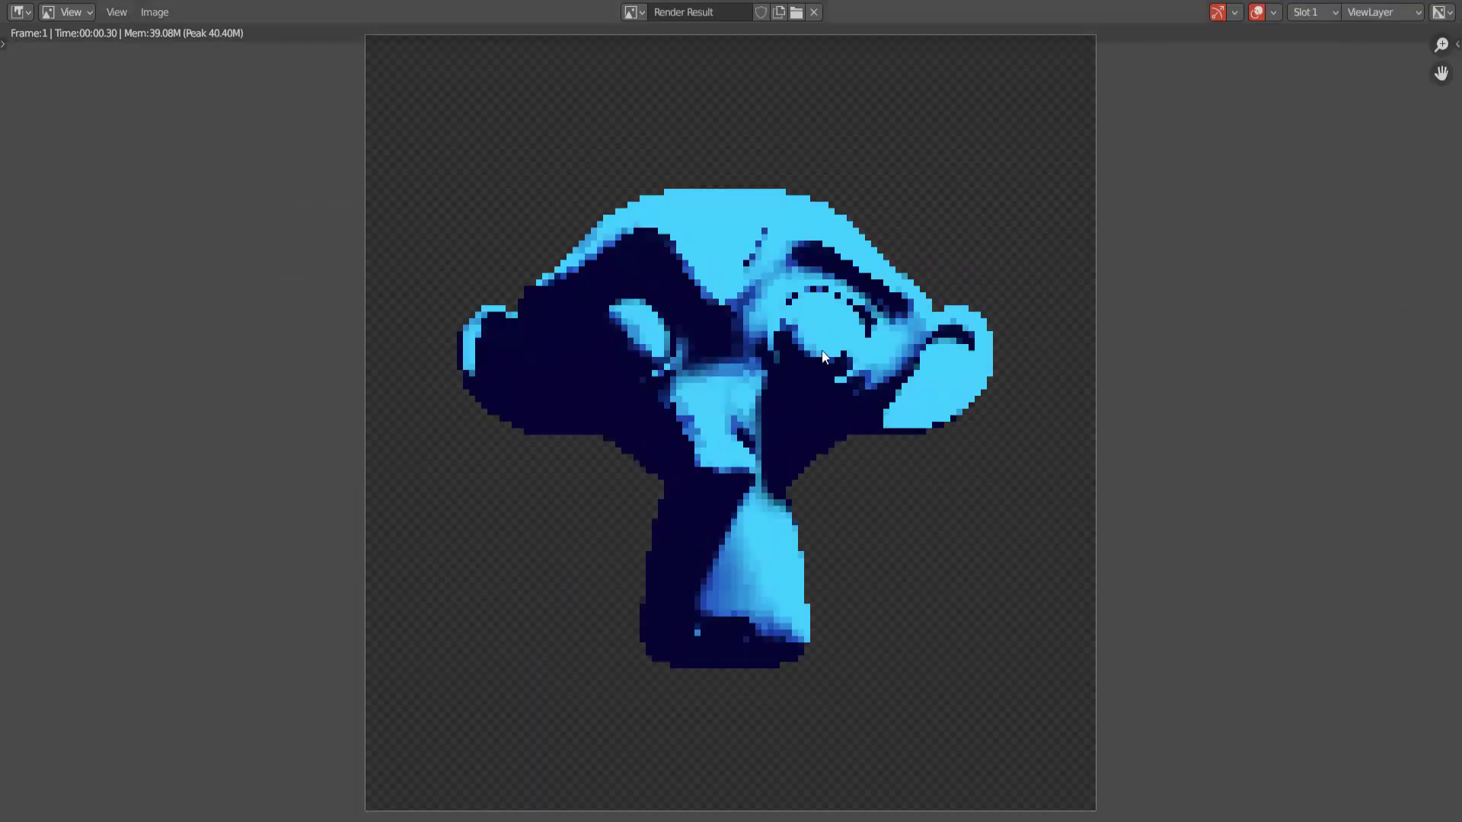
scroll(820, 394, down, 2)
scroll(821, 395, up, 1)
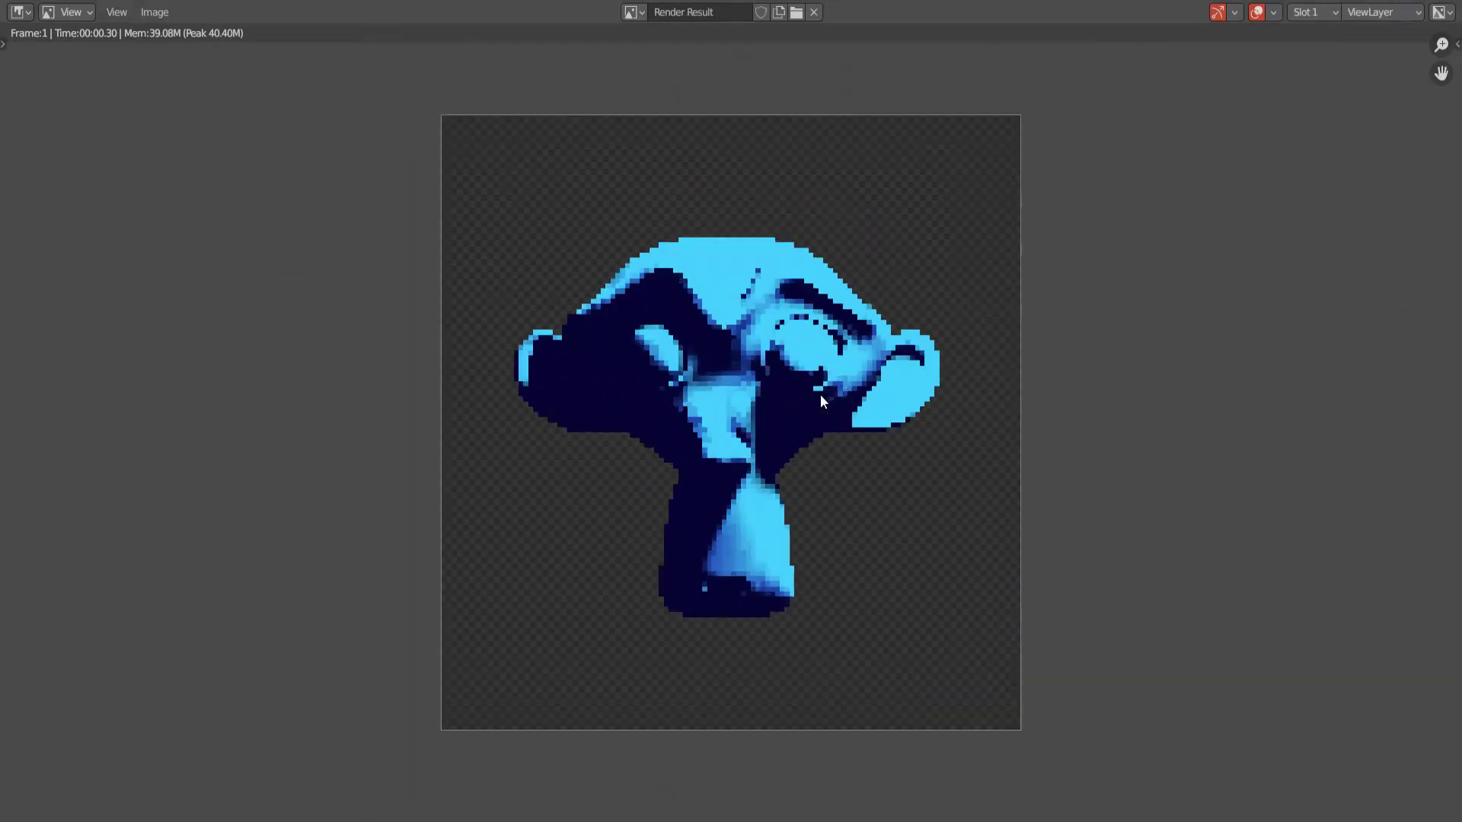
click(1451, 5)
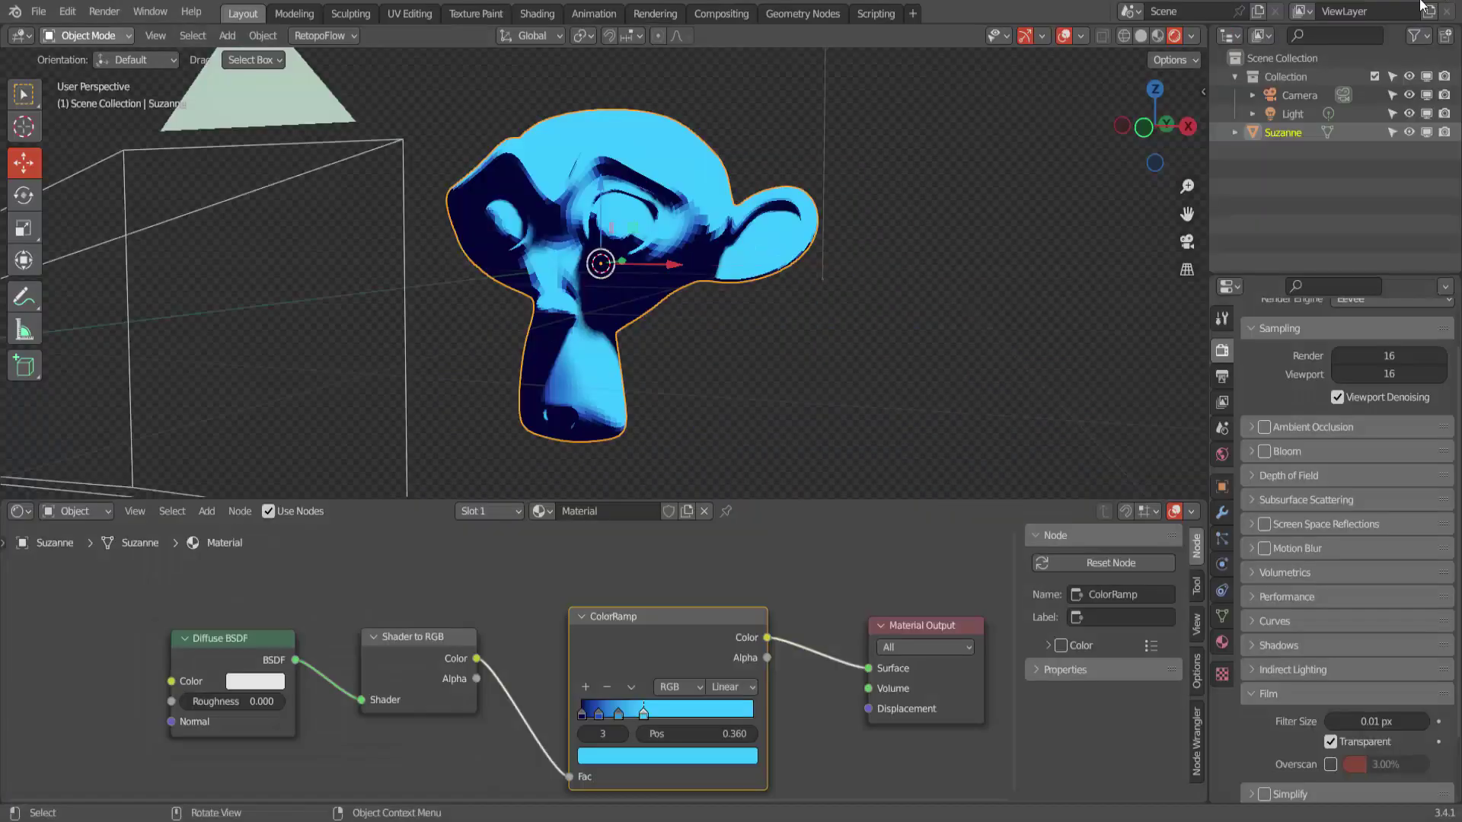
Return to the camera view and reframe the camera to a closer three-quarter angle that keeps the whole head inside the frame
click(1193, 241)
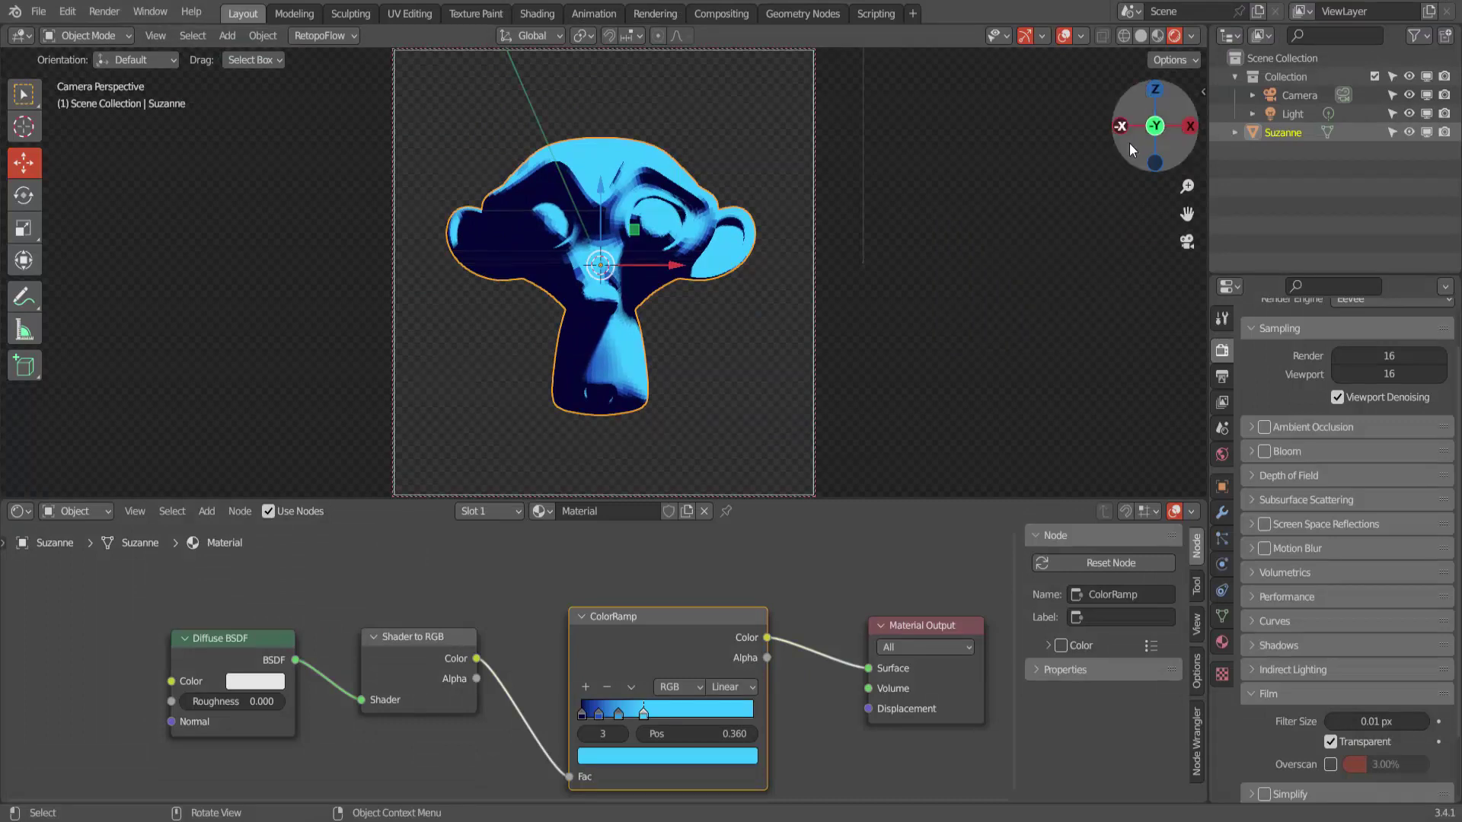
drag(1130, 143, 1086, 151)
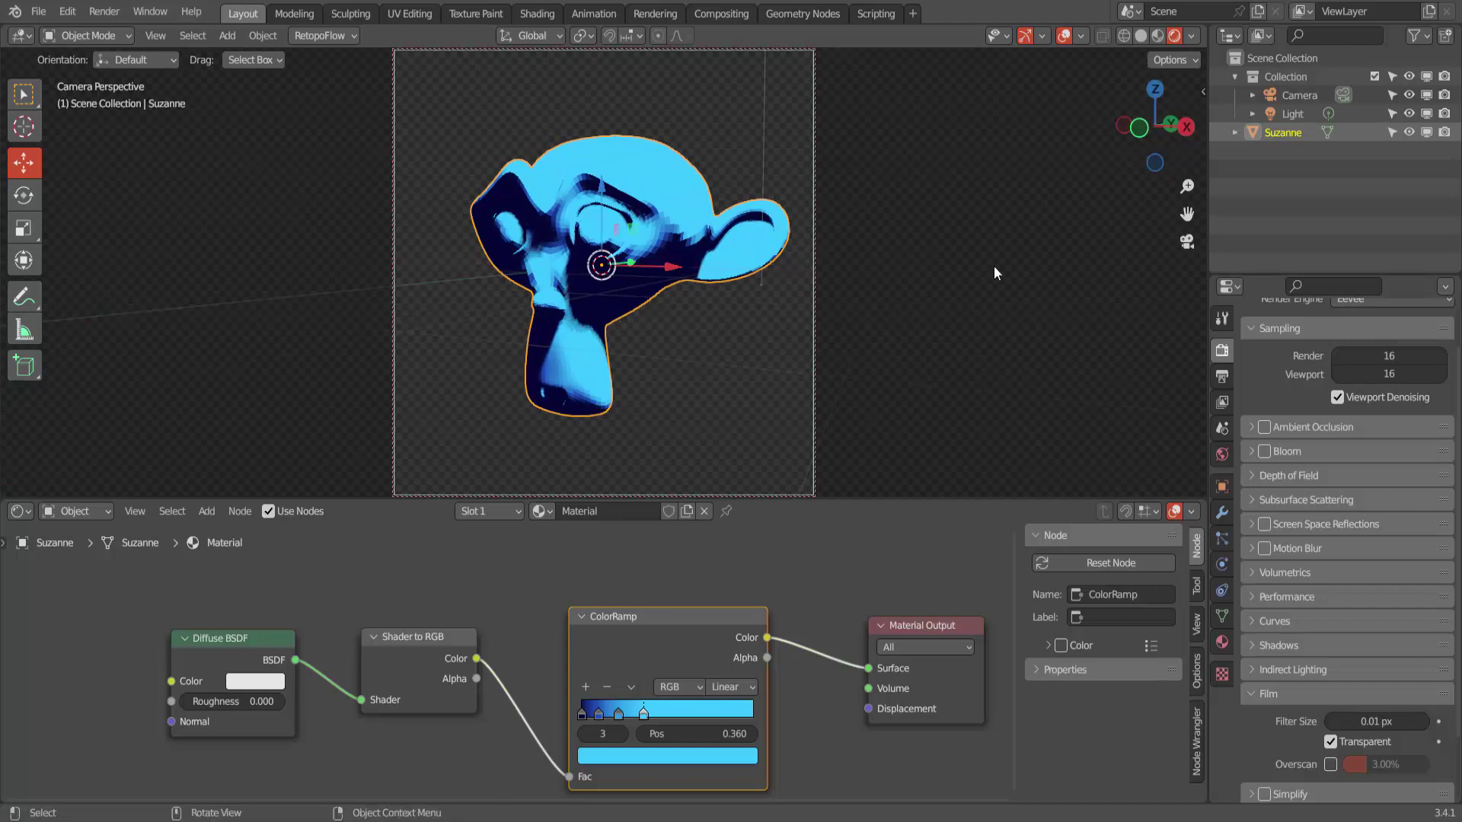
scroll(963, 295, up, 1)
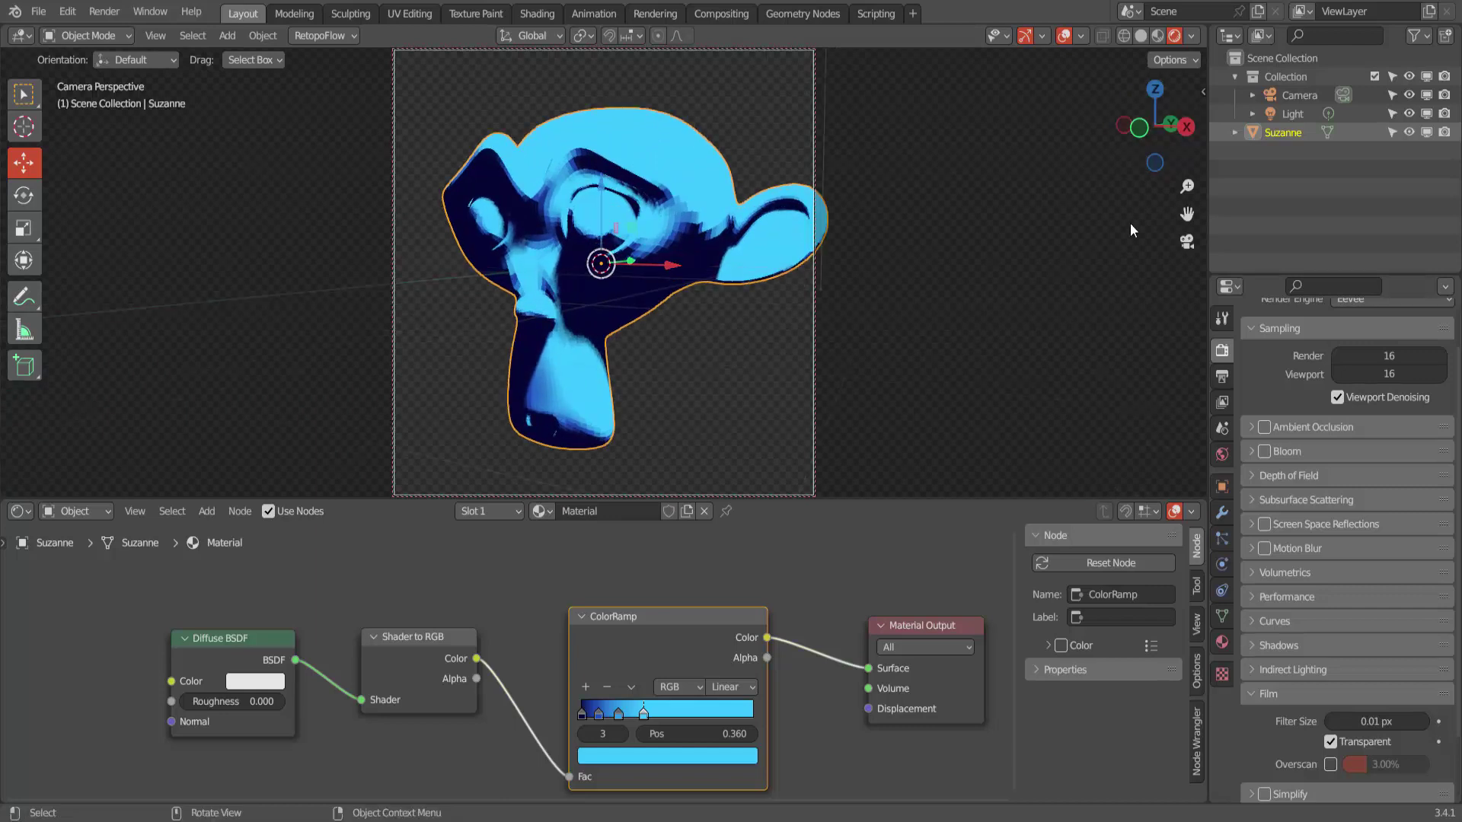
drag(1186, 215, 1156, 220)
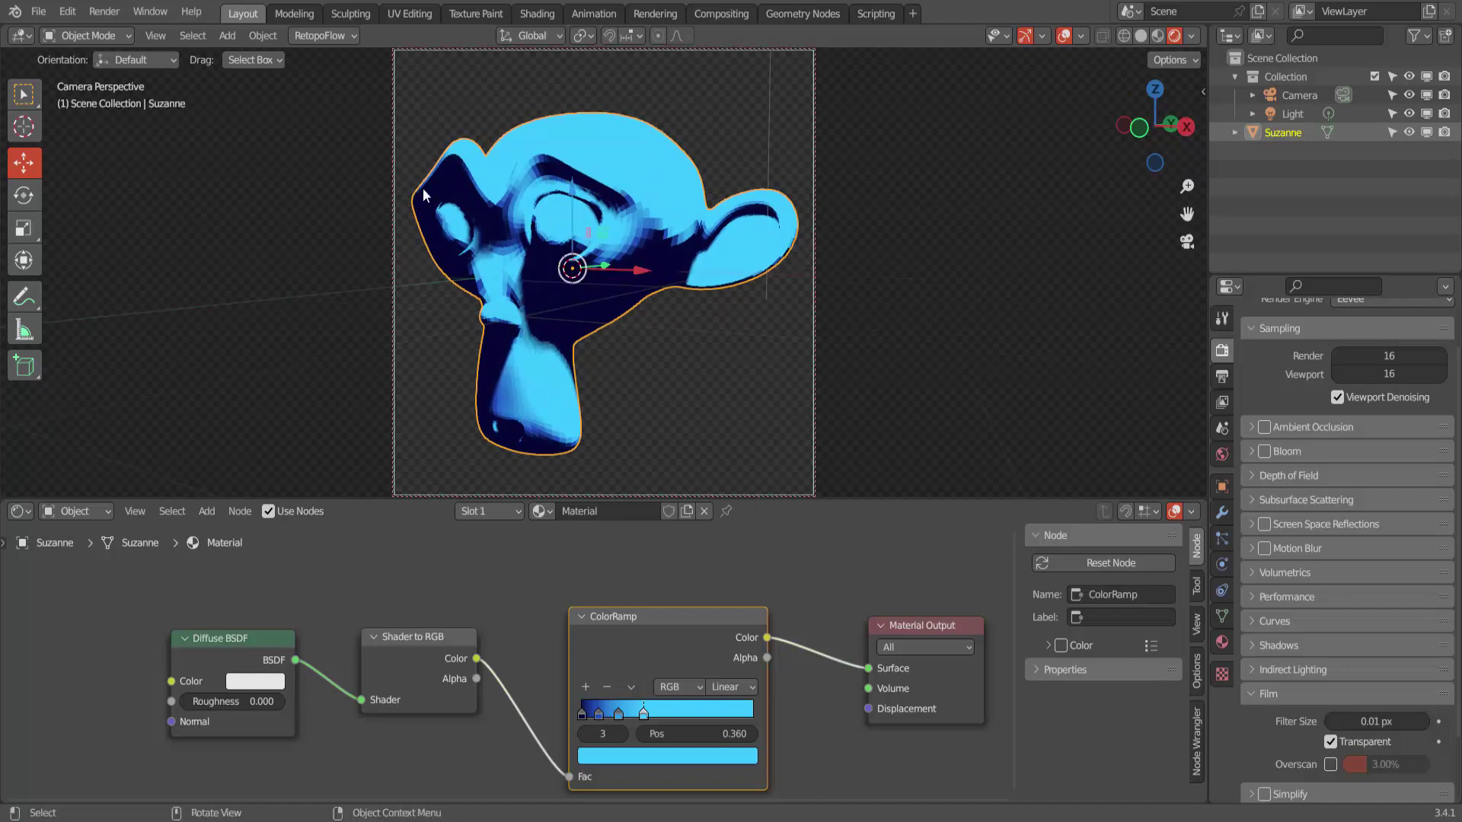
Render the head from the new three-quarter camera angle and enlarge the result to inspect its pixels
click(106, 11)
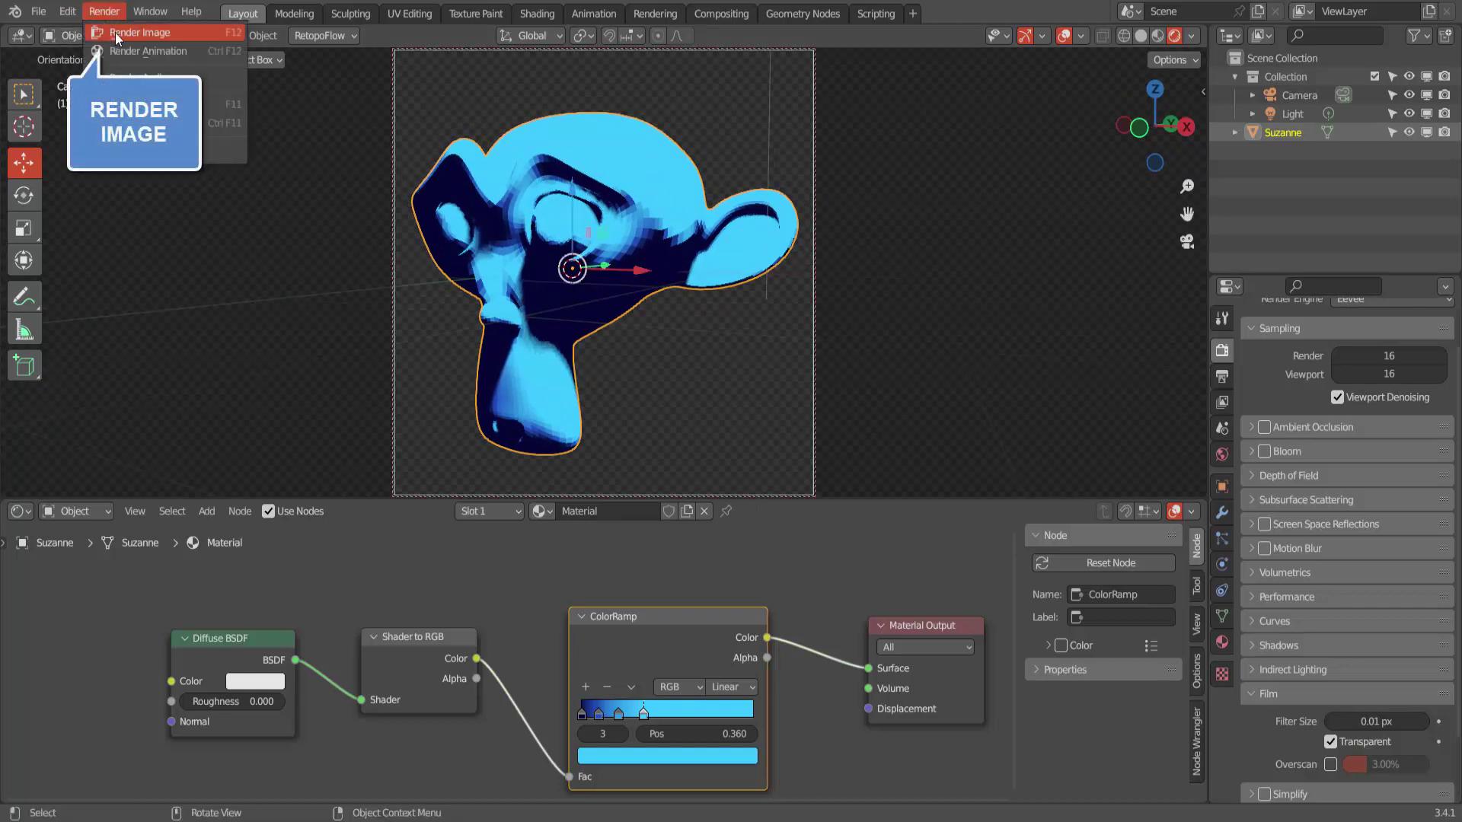
click(116, 32)
double_click(198, 2)
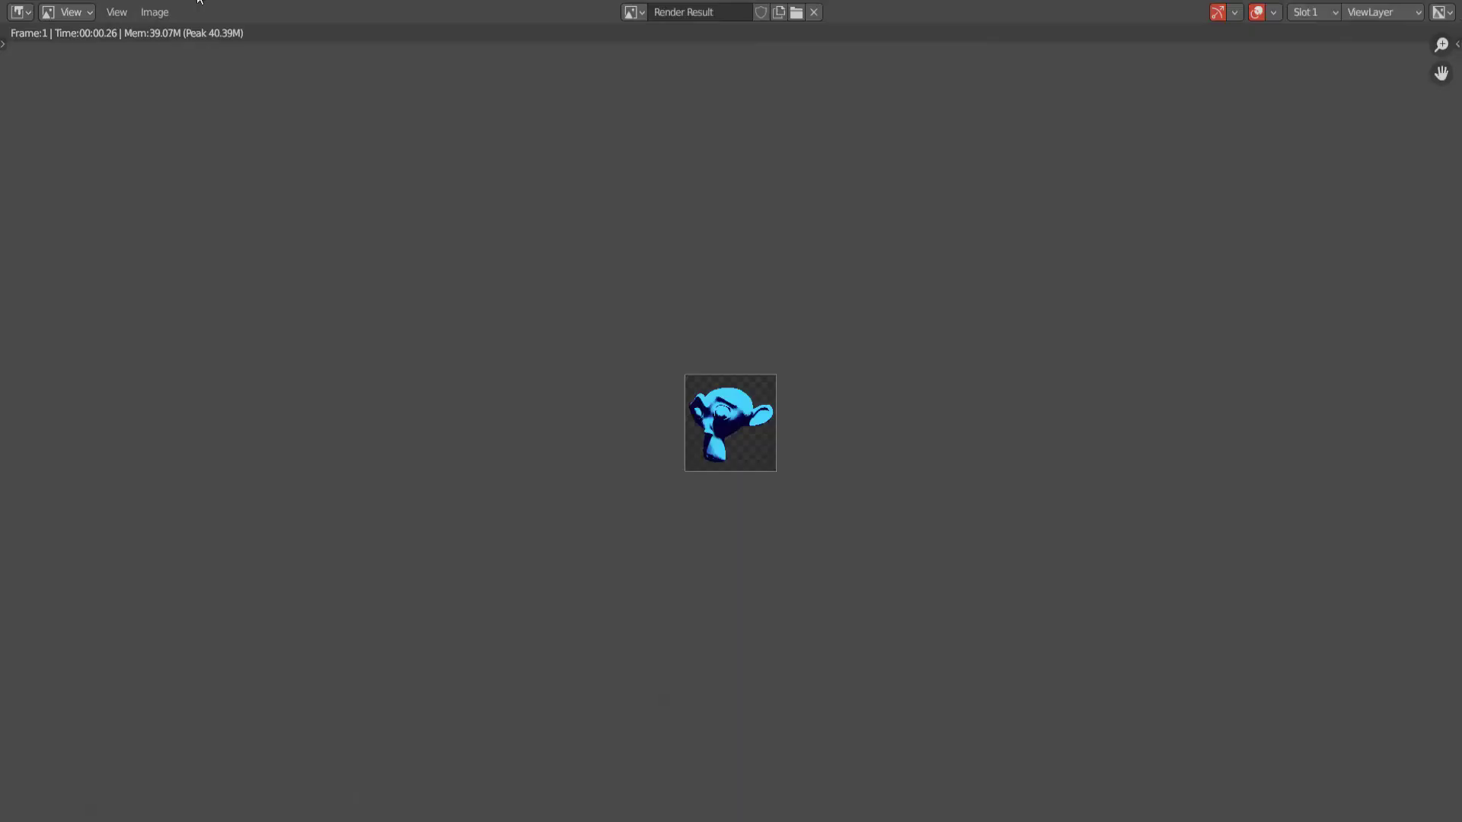
scroll(844, 399, up, 8)
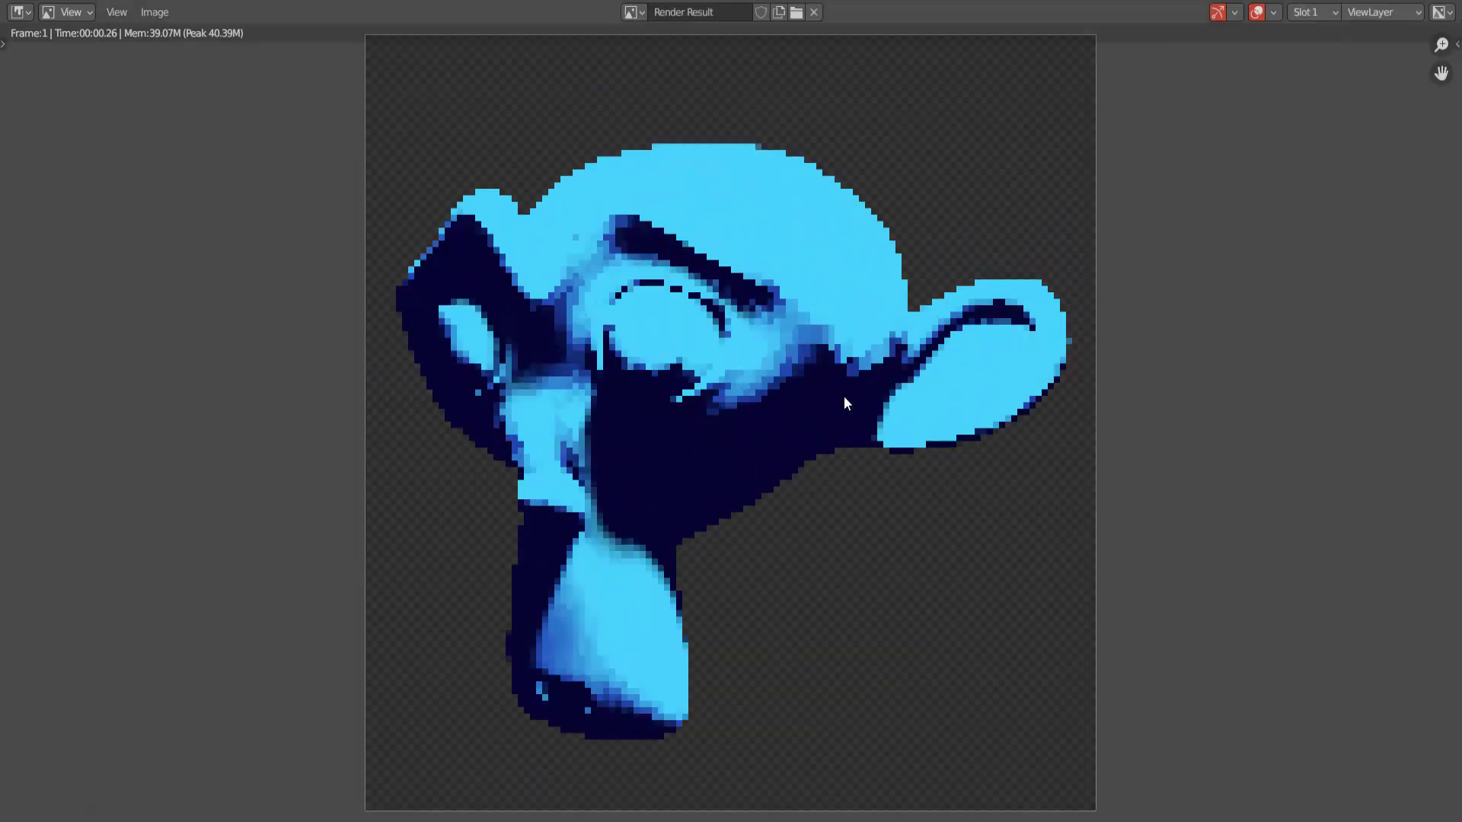